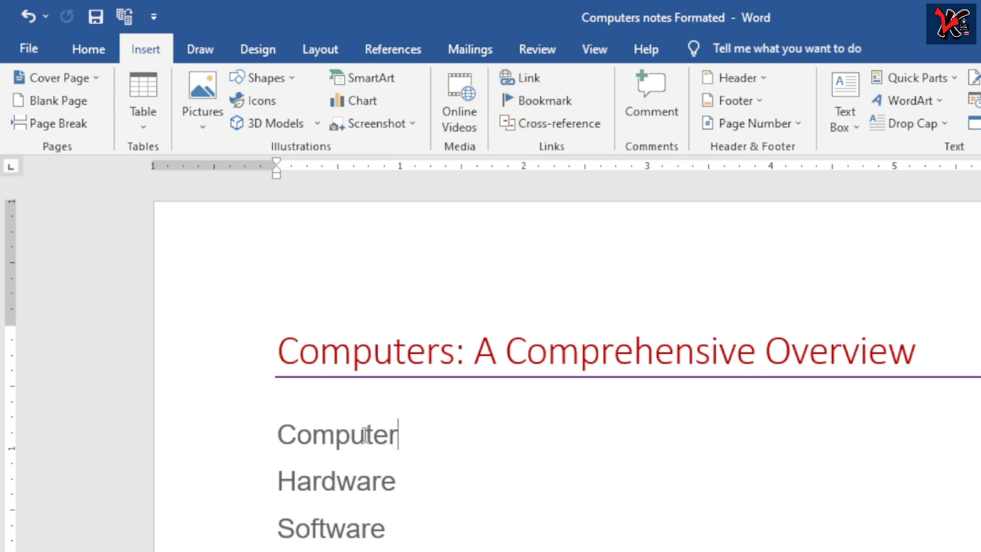
- Add the lines "Computer Generation" and "Google" below "Disadvantages" in the topic list
{"action": "scroll", "coordinate": [373, 443], "scroll_direction": "down", "scroll_amount": 5}
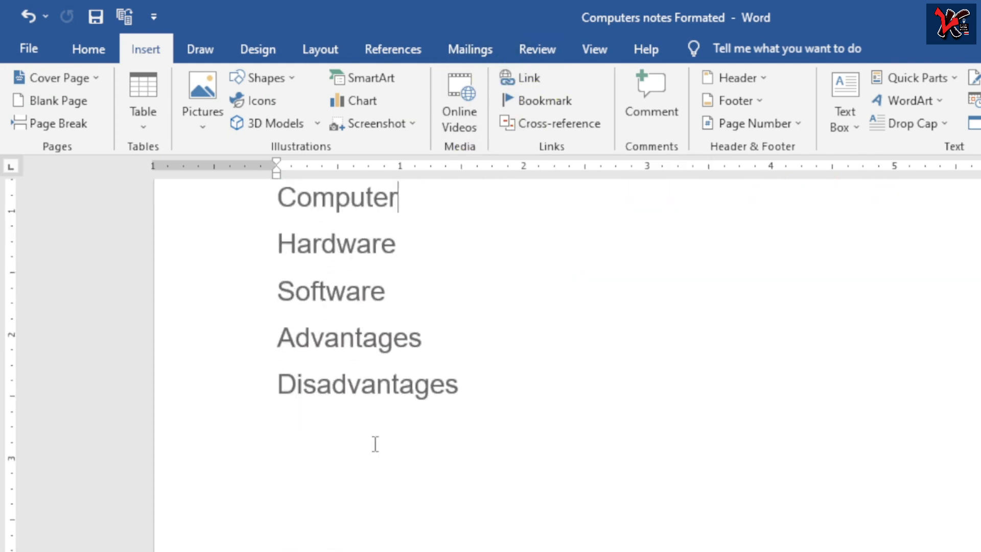
{"action": "scroll", "coordinate": [375, 442], "scroll_direction": "down", "scroll_amount": 5}
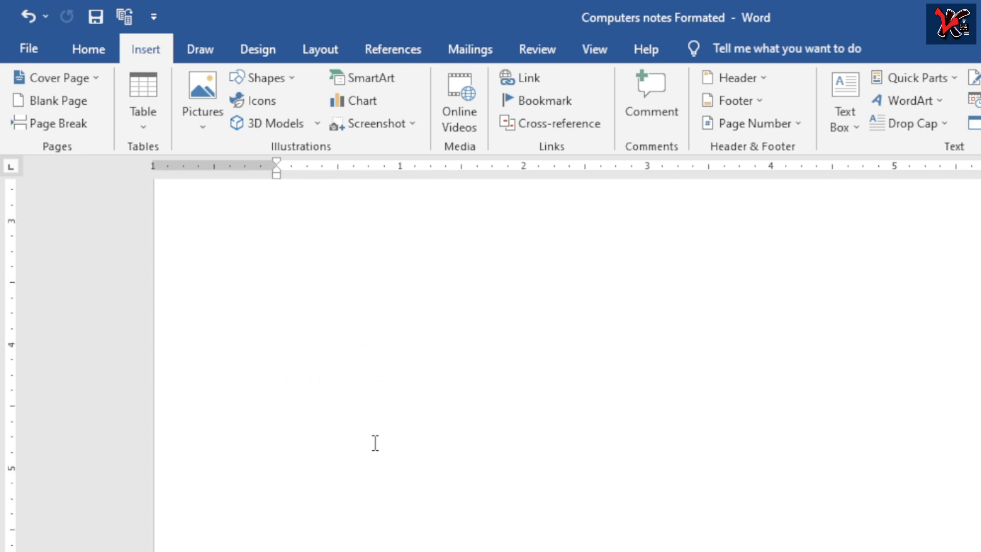
{"action": "scroll", "coordinate": [375, 442], "scroll_direction": "up", "scroll_amount": 8}
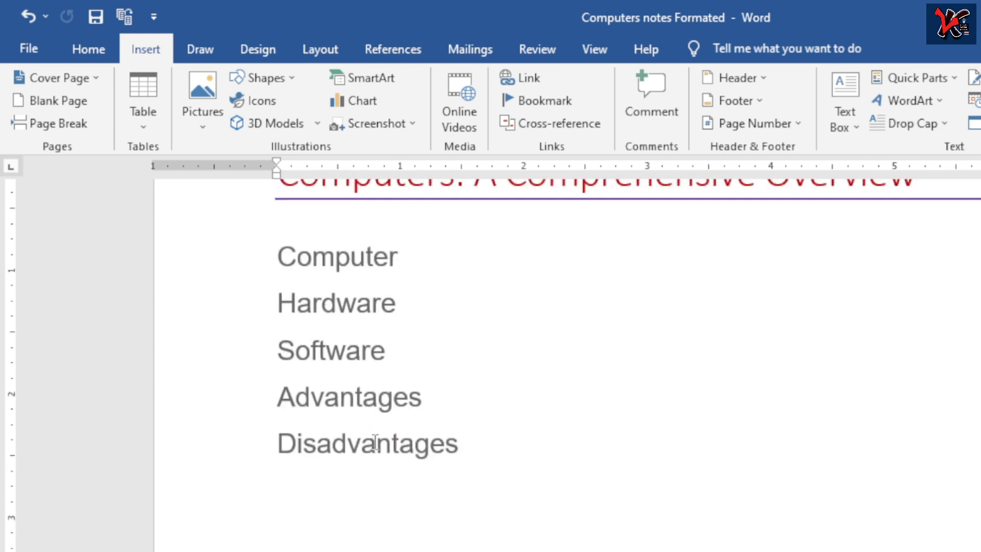
{"action": "scroll", "coordinate": [375, 442], "scroll_direction": "down", "scroll_amount": 1}
{"action": "left_click", "coordinate": [354, 451]}
{"action": "left_click", "coordinate": [492, 400]}
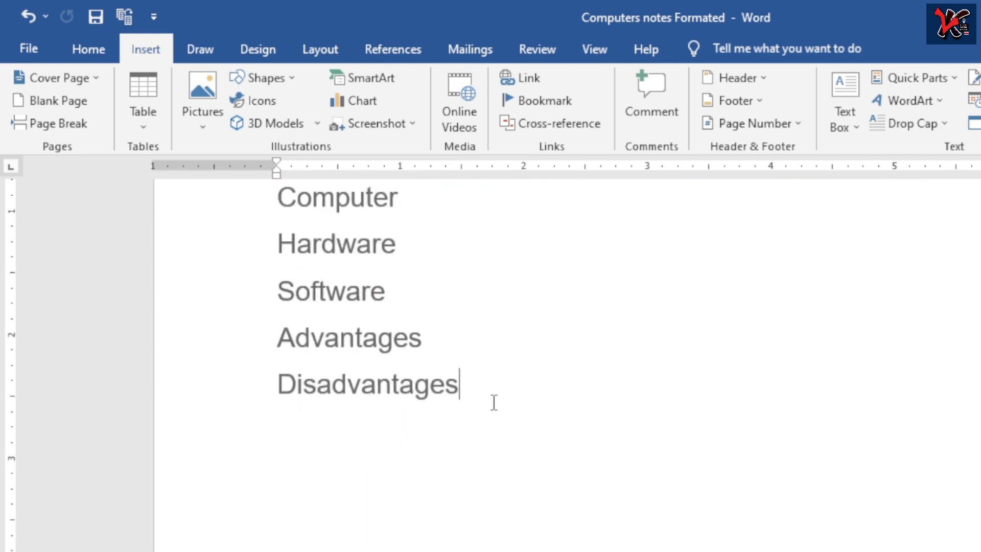
{"action": "key", "text": "Return"}
{"action": "key", "text": "Return"}
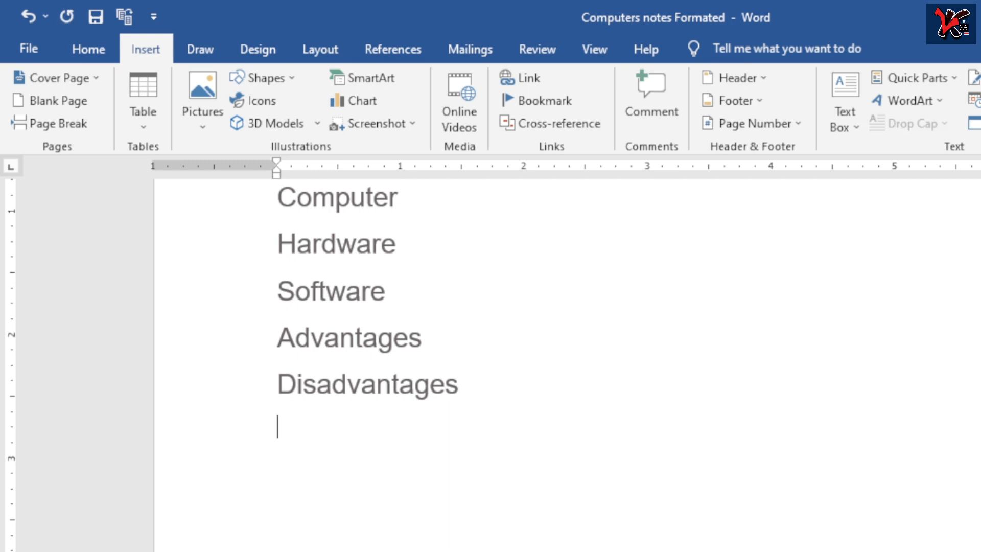
{"action": "type", "text": "G"}
{"action": "key", "text": "BackSpace"}
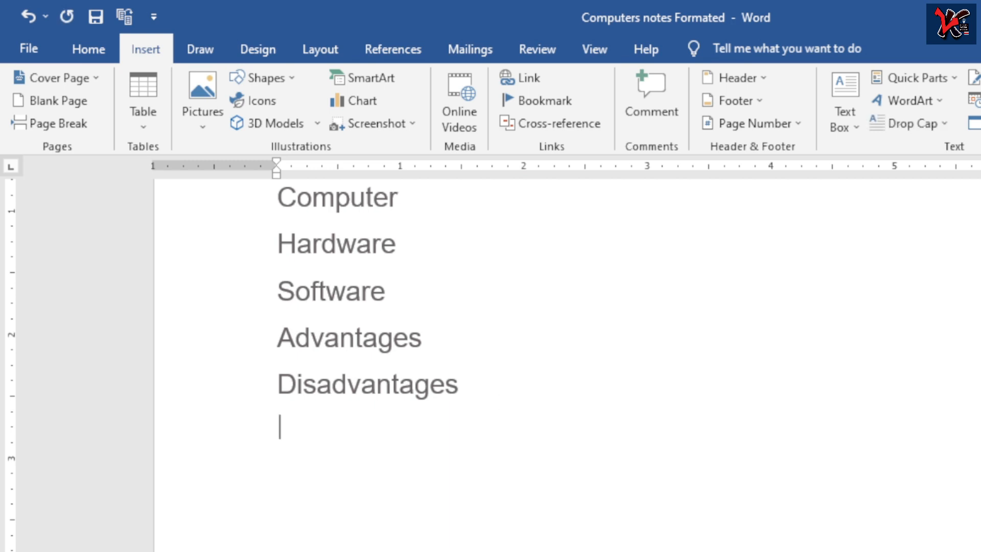
{"action": "type", "text": "Computer Generation"}
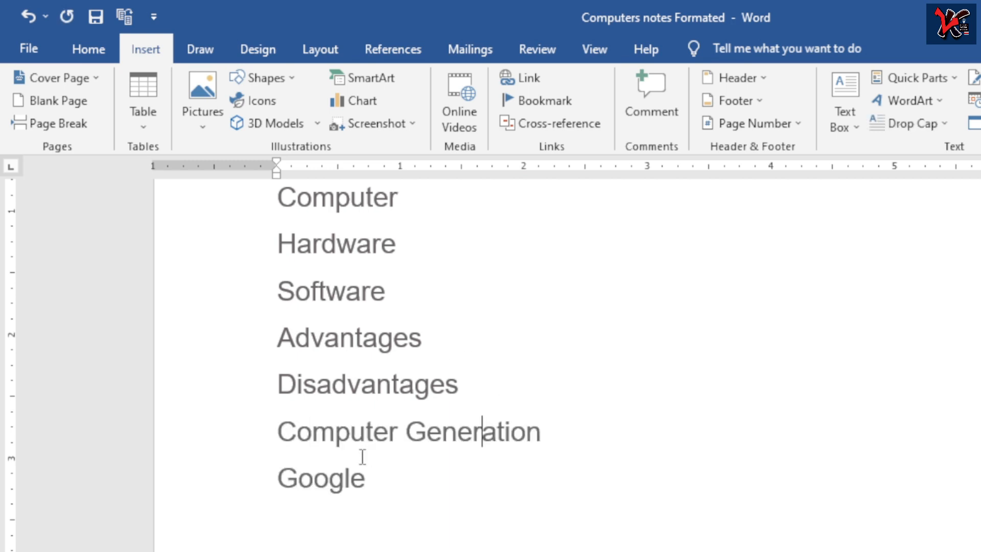
- Start a hyperlink on the "Computer Generation" text, set to link to an existing file or web page
{"action": "left_click_drag", "start_coordinate": [278, 432], "coordinate": [557, 434]}
{"action": "left_click_drag", "start_coordinate": [281, 479], "coordinate": [365, 480]}
{"action": "left_click", "coordinate": [314, 435]}
{"action": "left_click_drag", "start_coordinate": [545, 435], "coordinate": [340, 443]}
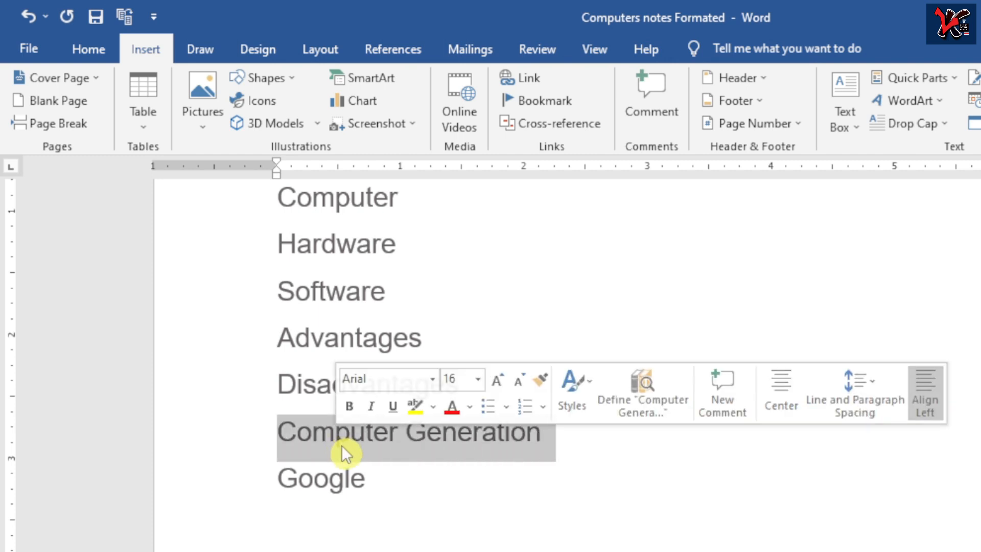
{"action": "left_click", "coordinate": [520, 79]}
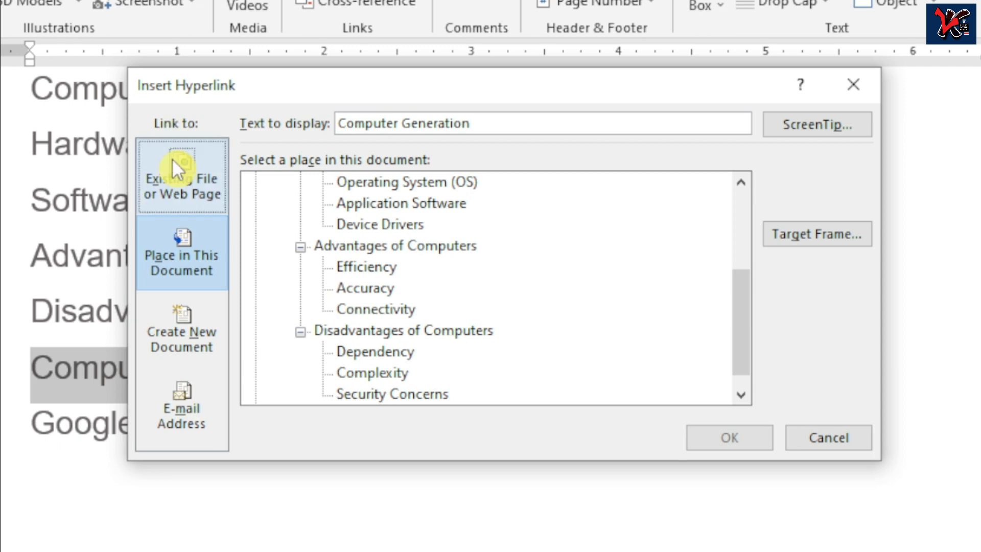
{"action": "left_click", "coordinate": [186, 191]}
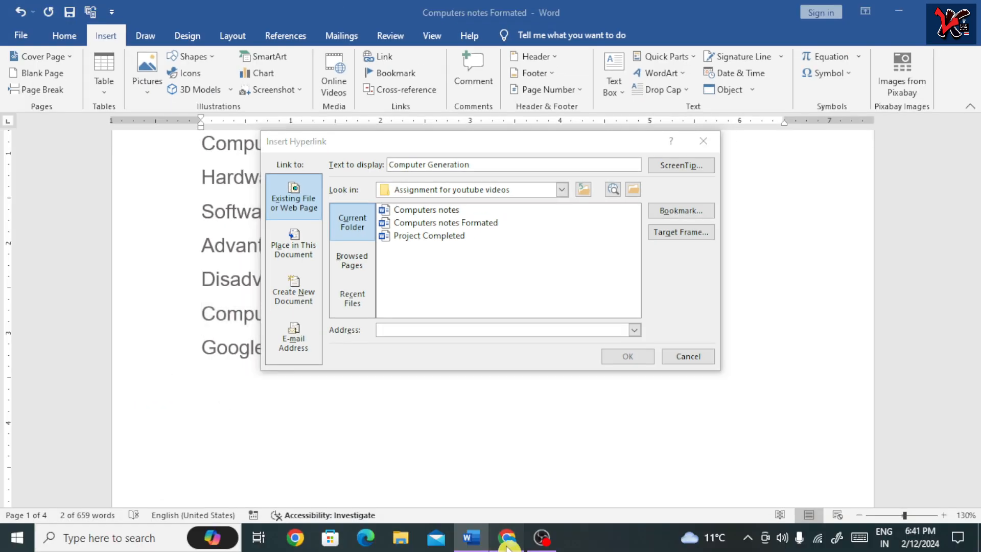
{"action": "left_click", "coordinate": [507, 540]}
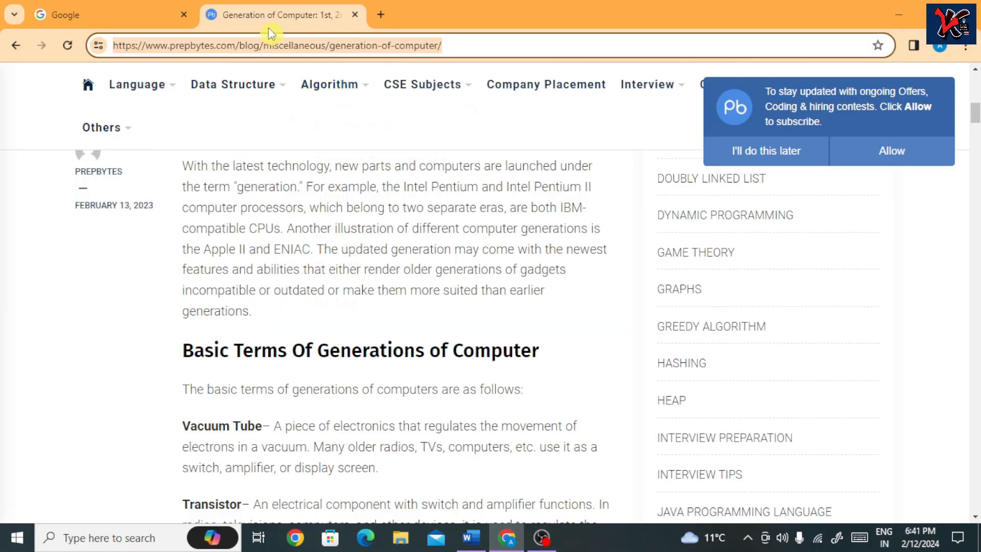
{"action": "scroll", "coordinate": [285, 227], "scroll_direction": "up", "scroll_amount": 10}
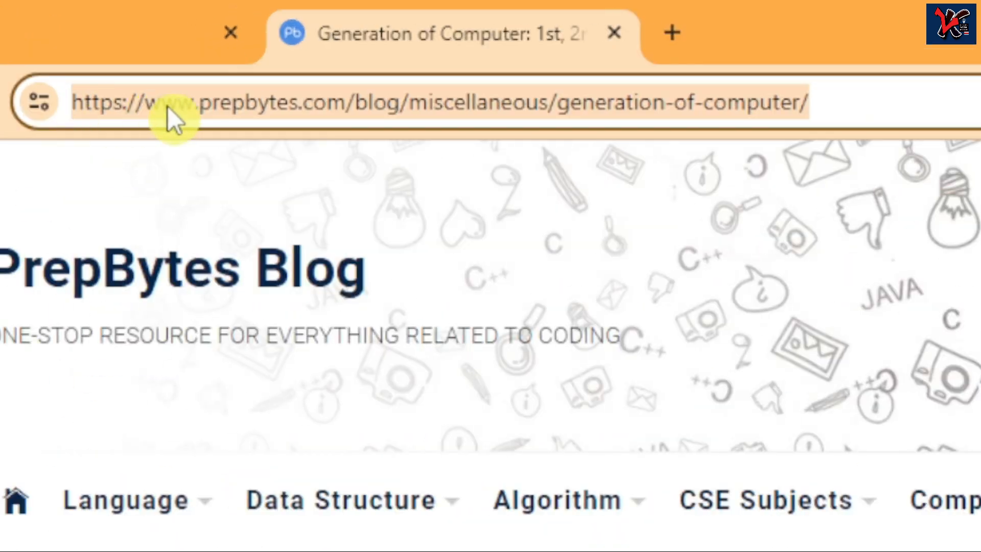
{"action": "left_click", "coordinate": [882, 94]}
{"action": "key", "text": "ctrl+a"}
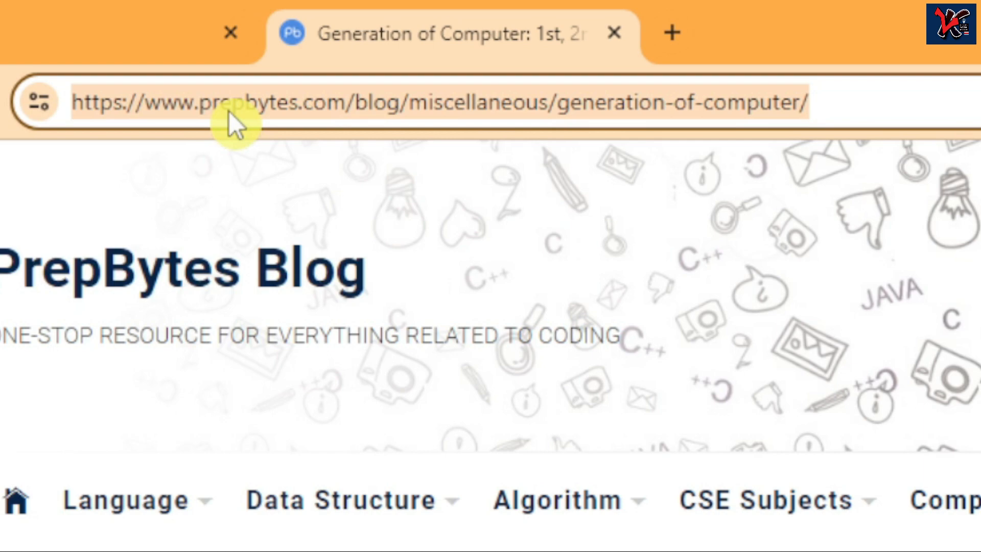
{"action": "key", "text": "ctrl+c"}
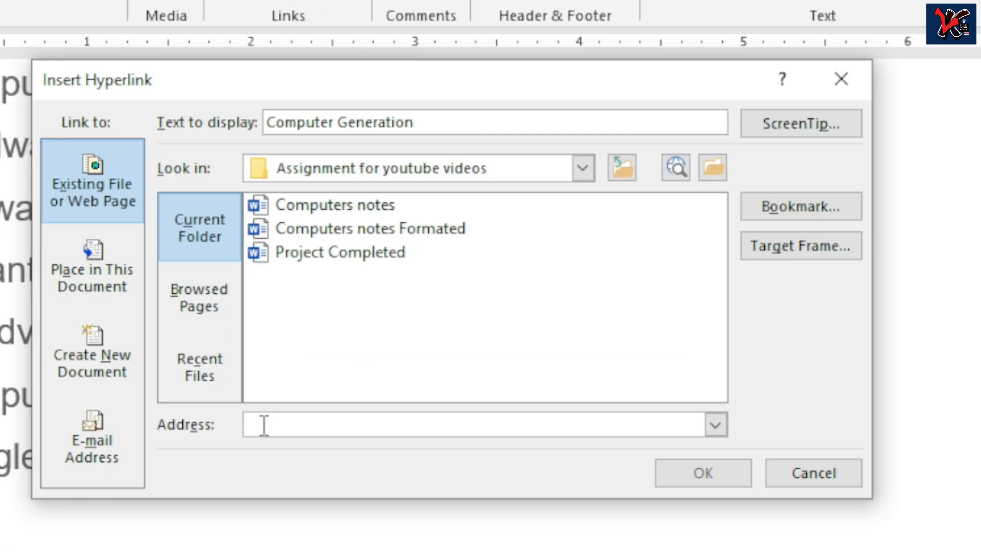
{"action": "key", "text": "ctrl+v"}
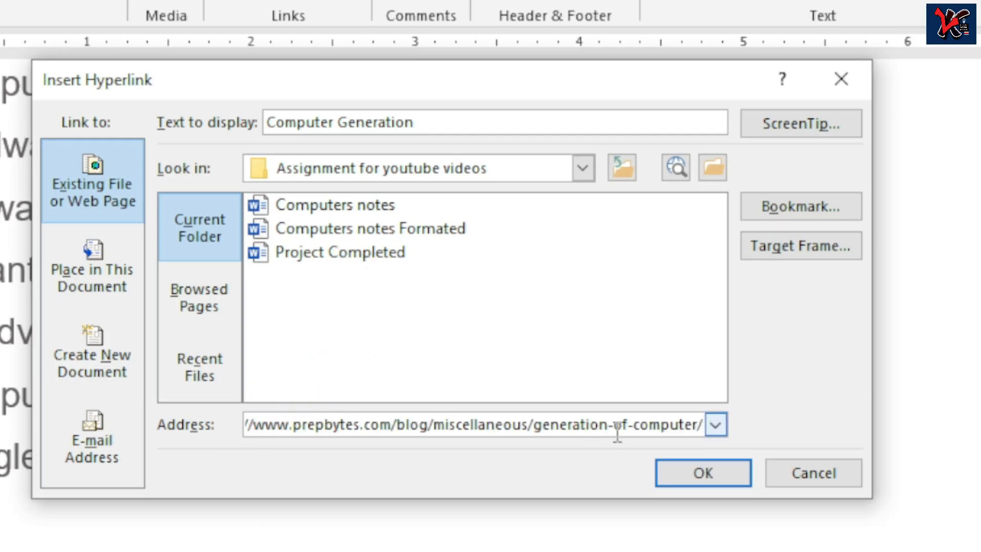
{"action": "left_click", "coordinate": [702, 475]}
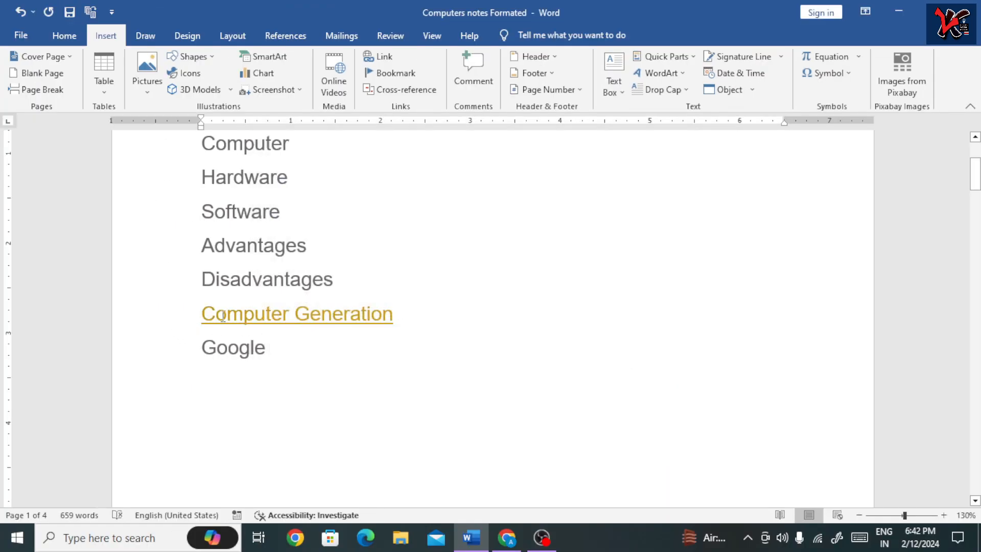
- Follow the "Computer Generation" link to test it, and return to the Word document
{"action": "mouse_move", "coordinate": [359, 318]}
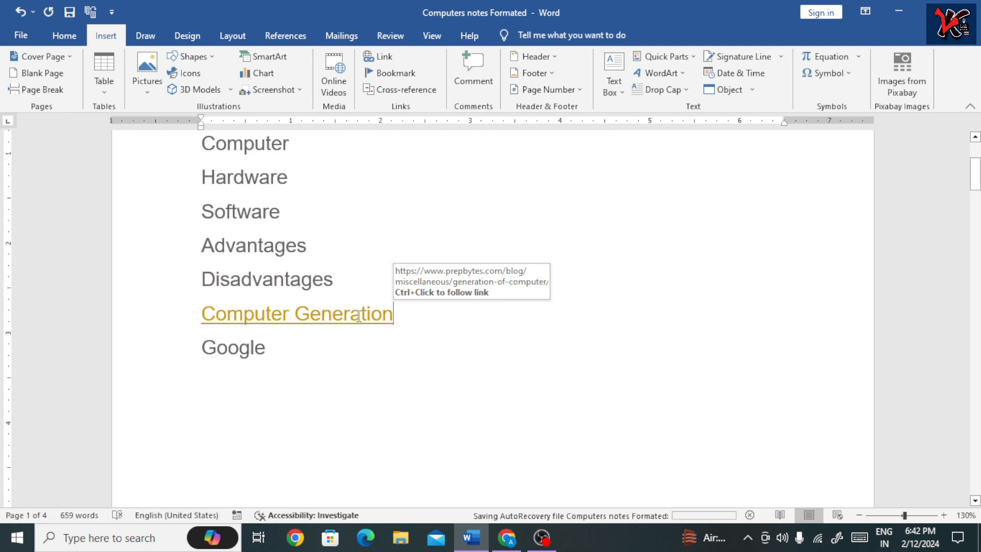
{"action": "left_click", "coordinate": [322, 319], "text": "ctrl"}
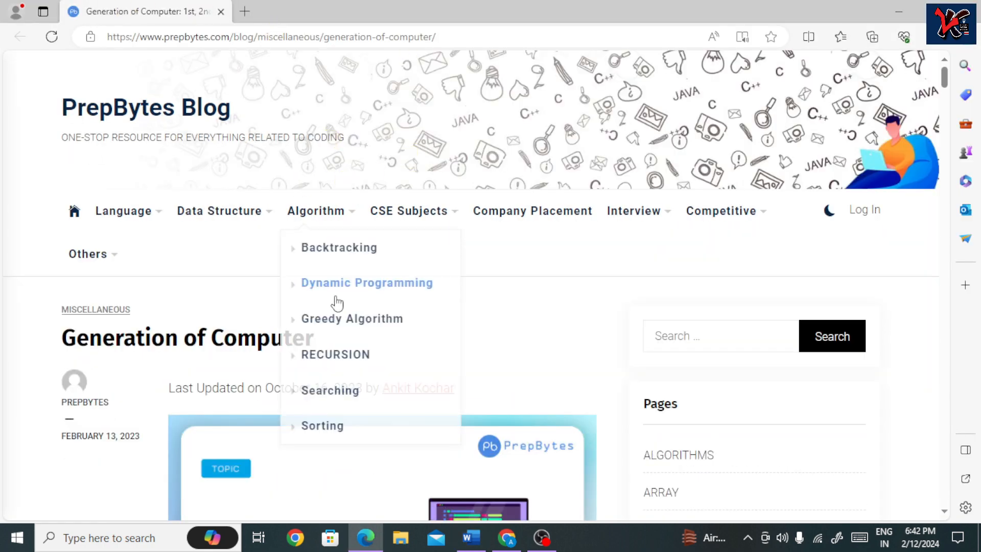
{"action": "left_click", "coordinate": [898, 10]}
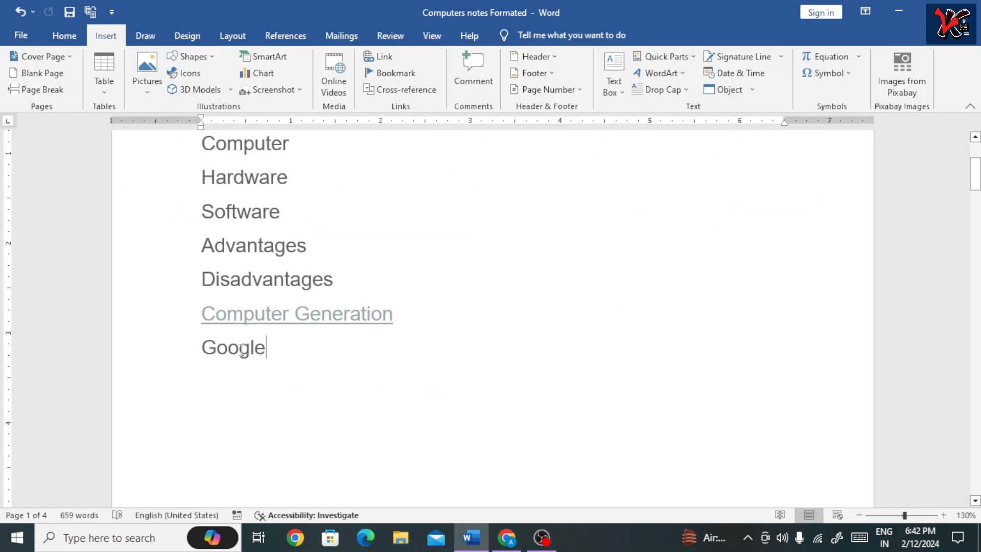
{"action": "left_click_drag", "start_coordinate": [265, 348], "coordinate": [194, 350]}
{"action": "left_click", "coordinate": [393, 62]}
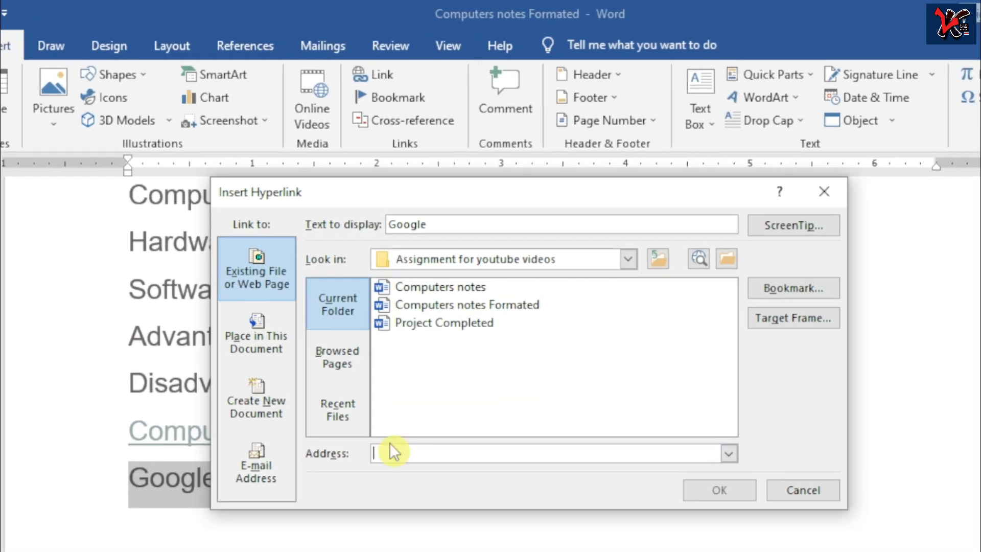
{"action": "type", "text": "www.g"}
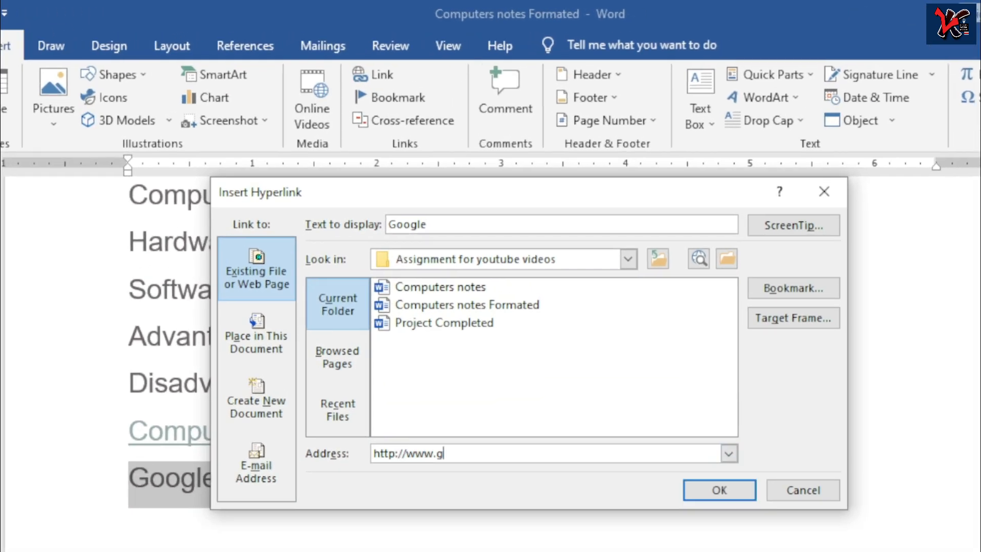
{"action": "type", "text": "oogle.com"}
{"action": "left_click", "coordinate": [722, 490]}
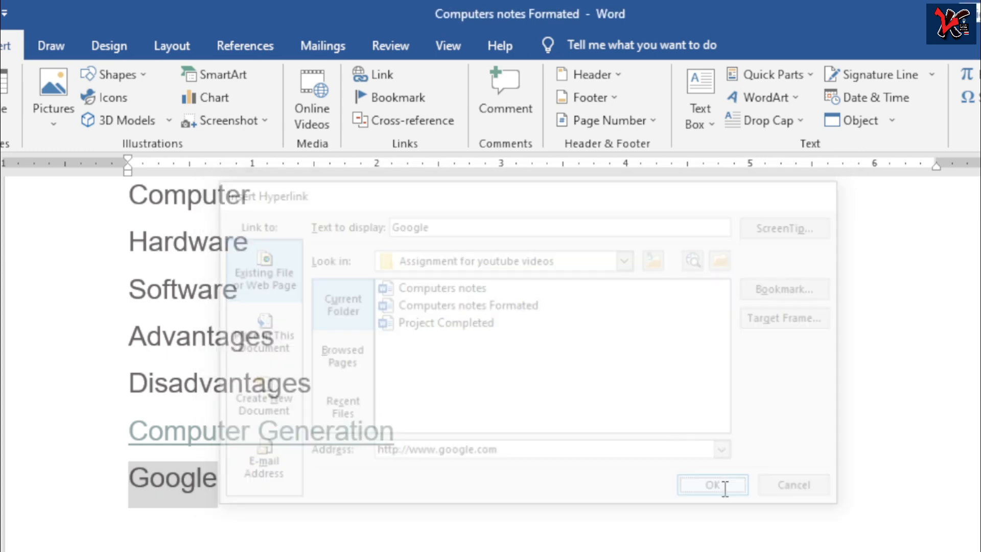
- Follow the "Google" link to test it in the browser, and switch back to the Word document
{"action": "mouse_move", "coordinate": [156, 488]}
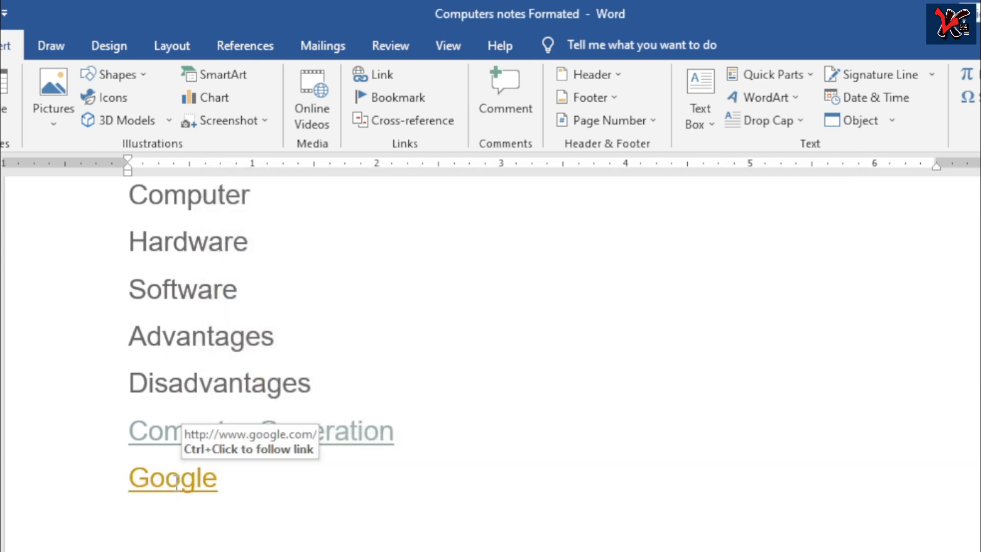
{"action": "left_click", "coordinate": [174, 486], "text": "ctrl"}
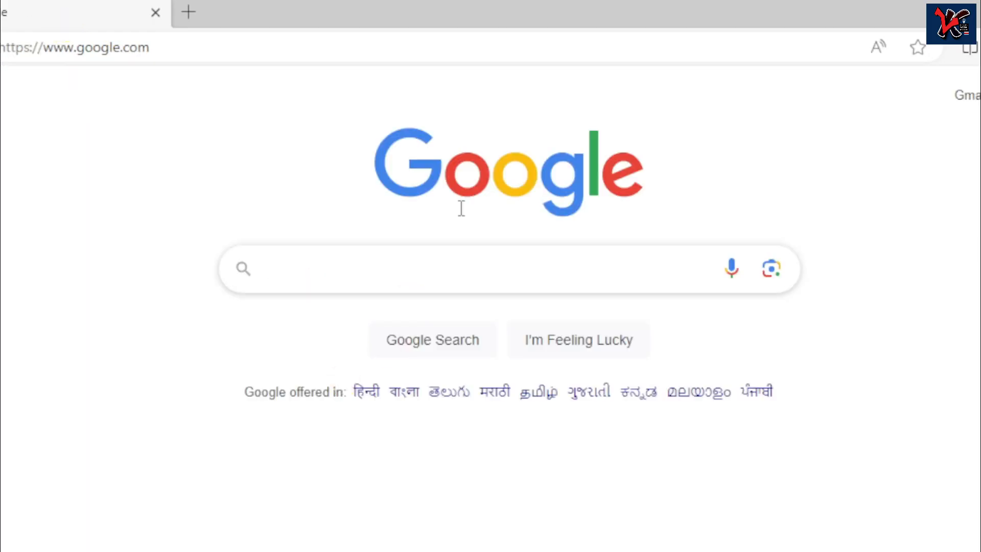
{"action": "key", "text": "alt+Tab"}
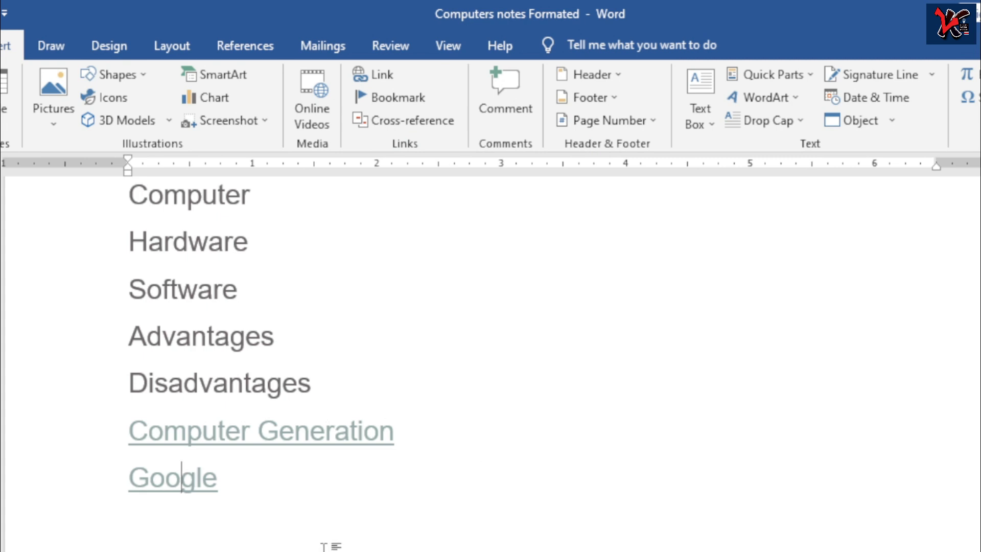
- Examine the linkable files in This PC's Documents folder through the Google link's hyperlink settings, and close them without applying changes
{"action": "scroll", "coordinate": [324, 542], "scroll_direction": "up", "scroll_amount": 3}
{"action": "left_click", "coordinate": [383, 78]}
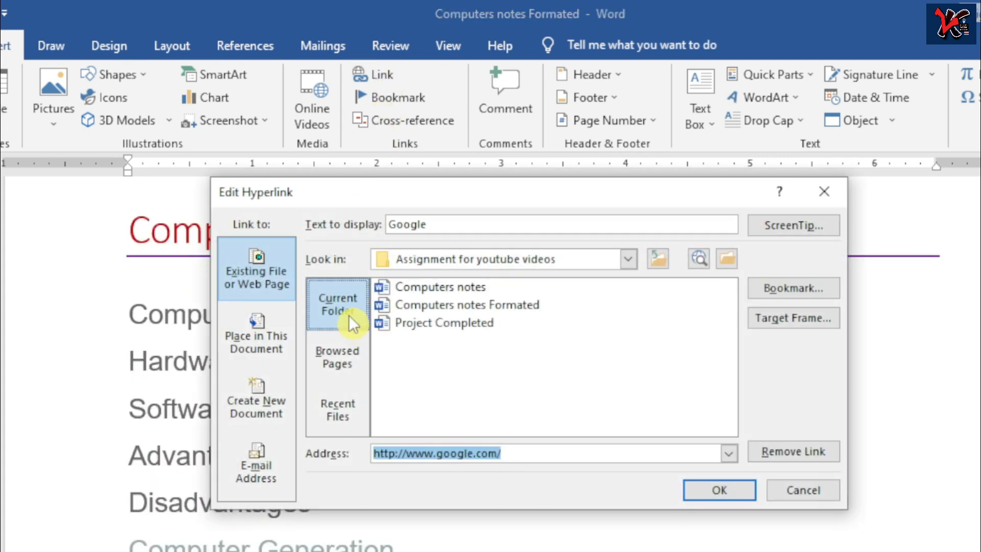
{"action": "left_click", "coordinate": [244, 276]}
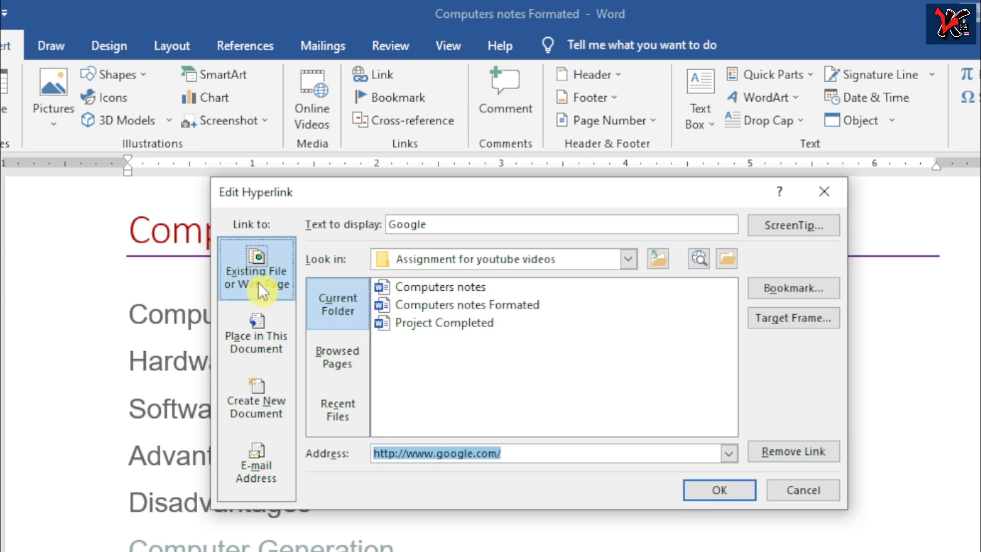
{"action": "left_click", "coordinate": [335, 314]}
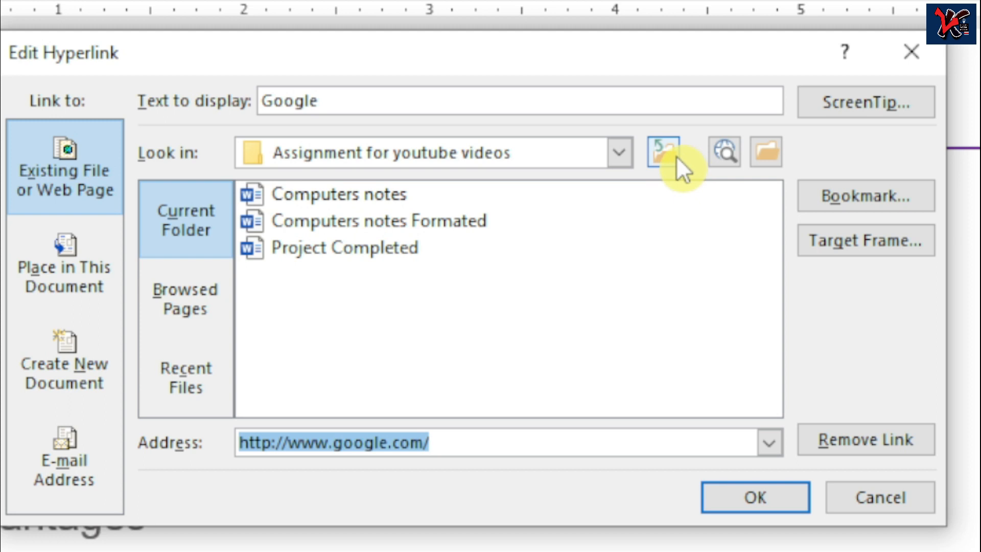
{"action": "left_click", "coordinate": [664, 261]}
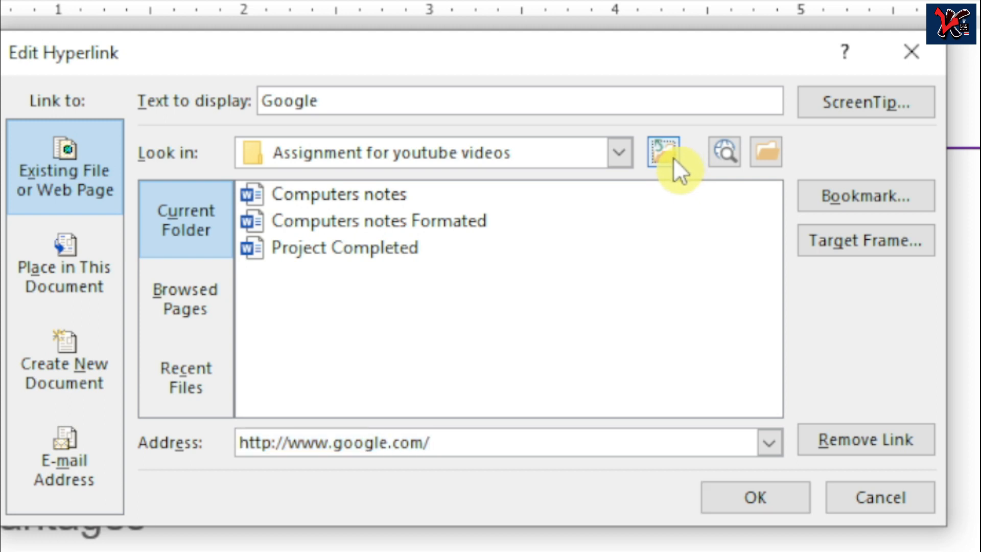
{"action": "left_click", "coordinate": [672, 151]}
{"action": "left_click", "coordinate": [663, 159]}
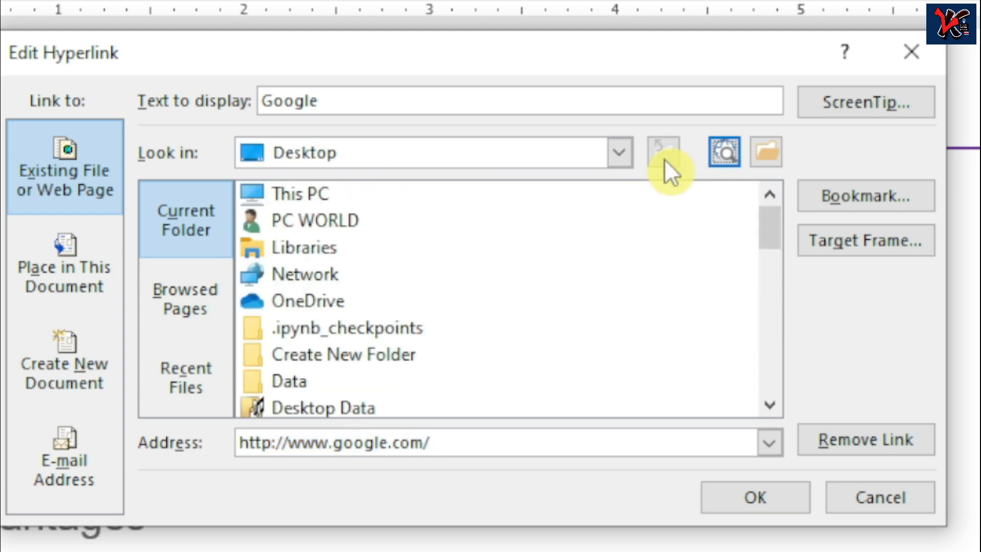
{"action": "double_click", "coordinate": [302, 198]}
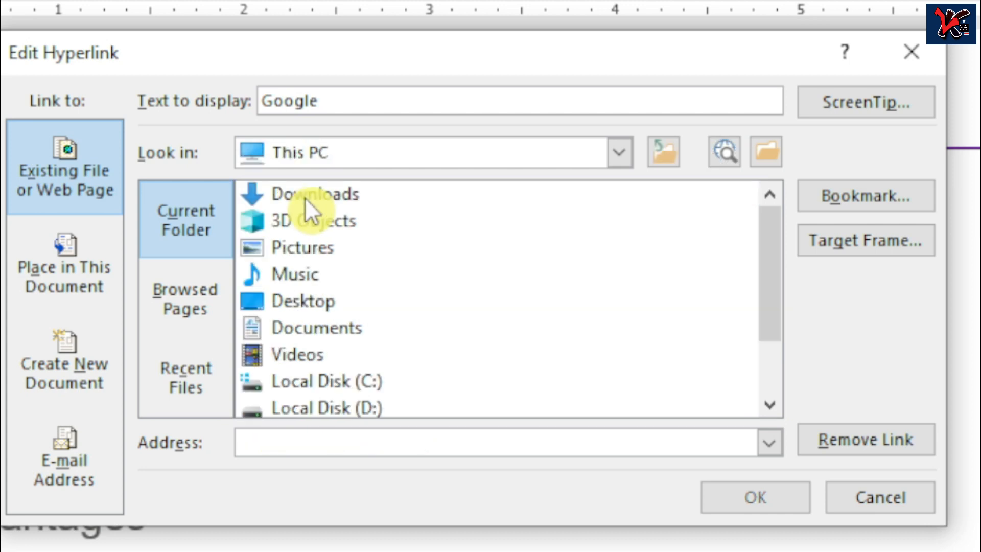
{"action": "left_click_drag", "start_coordinate": [767, 244], "coordinate": [753, 274]}
{"action": "left_click", "coordinate": [348, 306]}
{"action": "double_click", "coordinate": [346, 304]}
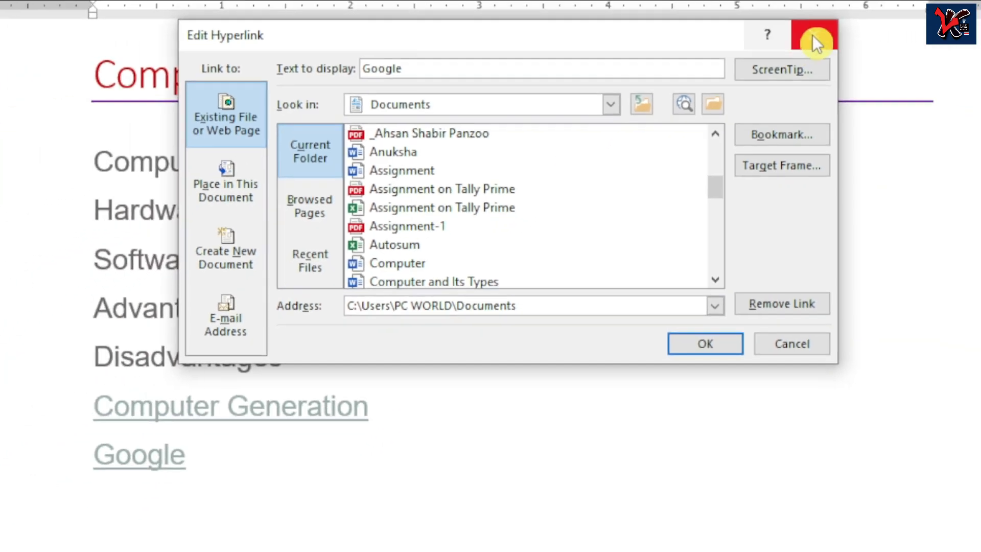
{"action": "left_click", "coordinate": [911, 51]}
- Add the text "Tally Notes" on a new line below the "Google" link, leaving one blank line between them
{"action": "scroll", "coordinate": [324, 309], "scroll_direction": "down", "scroll_amount": 6}
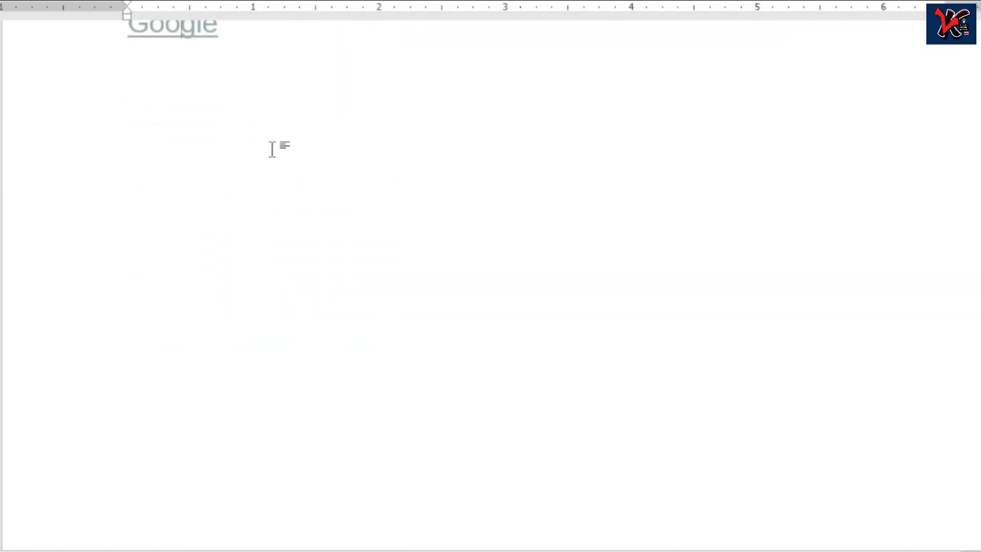
{"action": "key", "text": "Return"}
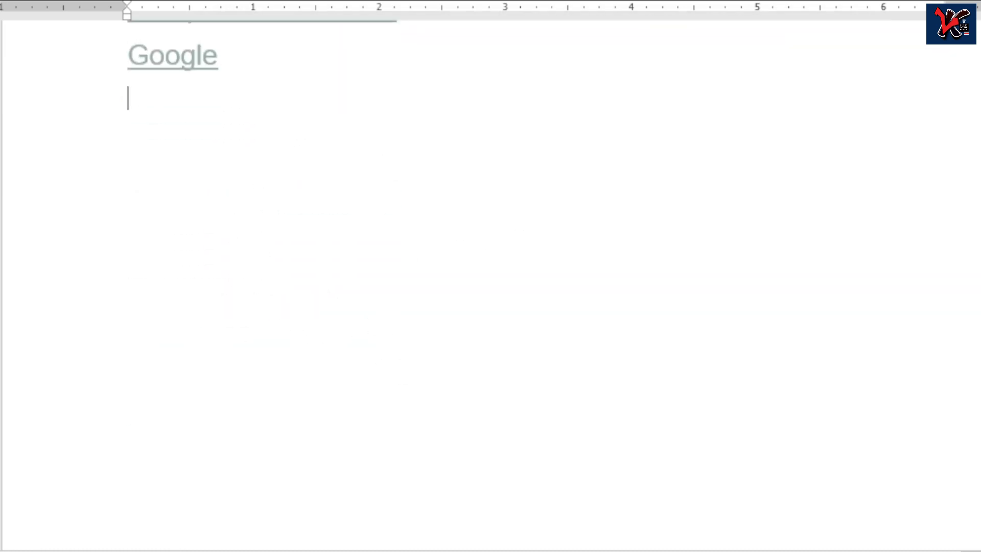
{"action": "key", "text": "Return"}
{"action": "type", "text": "tall"}
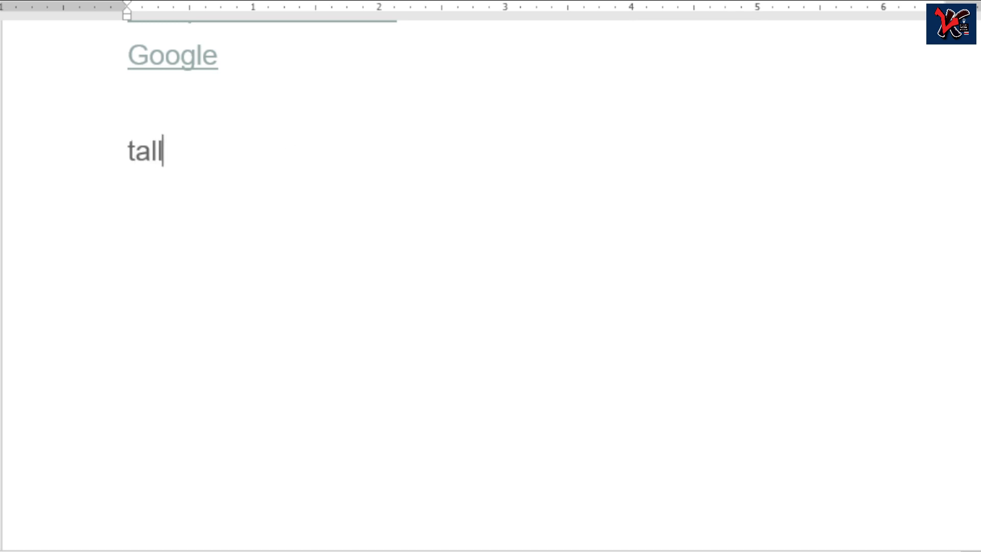
{"action": "type", "text": "y Notes"}
- Link the "Tally Notes" text to the existing PDF file "Assignment on Tally Prime" in This PC's Documents folder
{"action": "triple_click", "coordinate": [250, 152]}
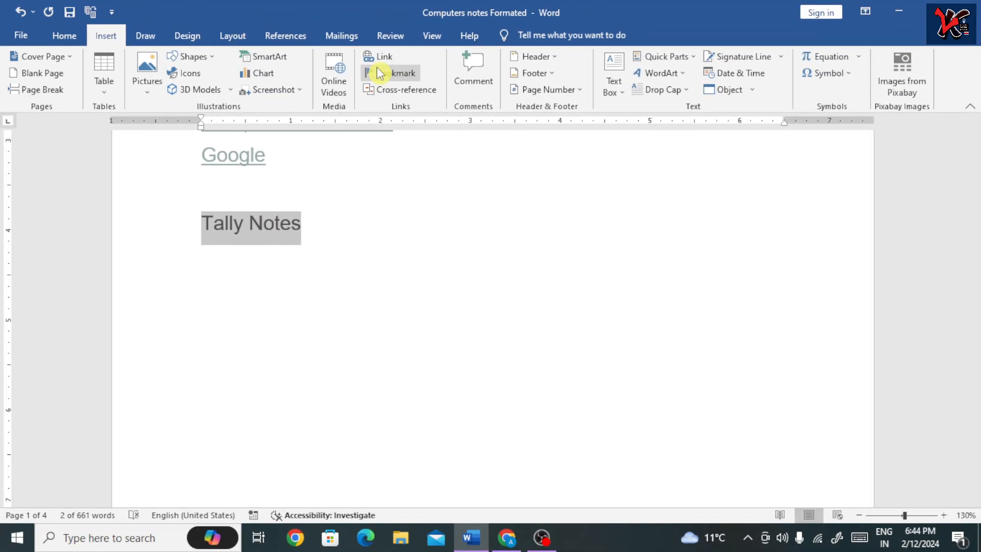
{"action": "left_click", "coordinate": [382, 59]}
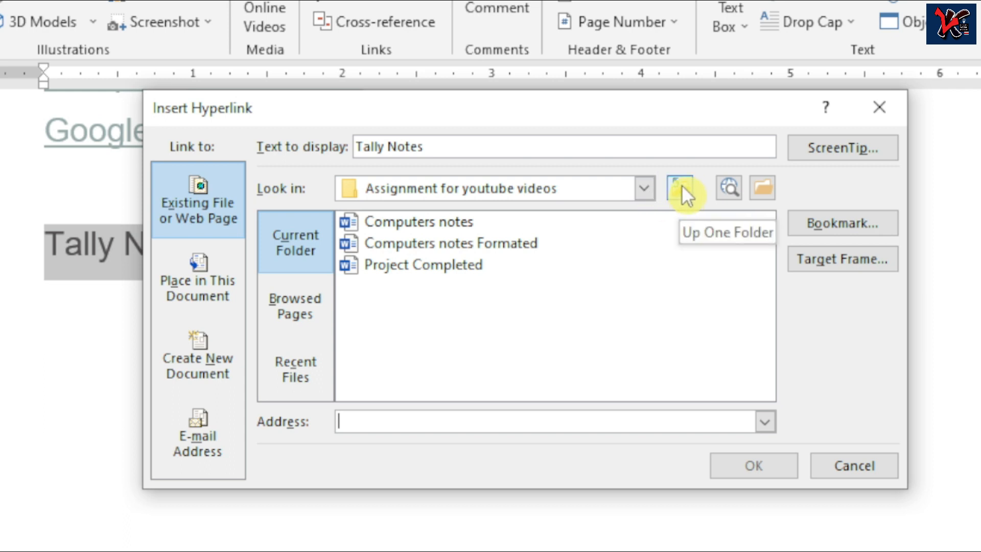
{"action": "left_click", "coordinate": [682, 184]}
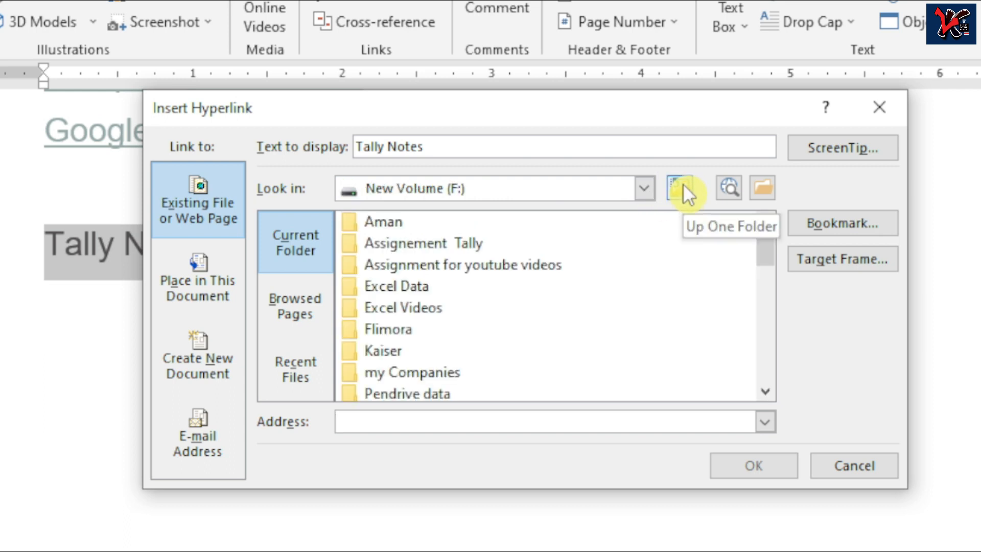
{"action": "left_click", "coordinate": [682, 184]}
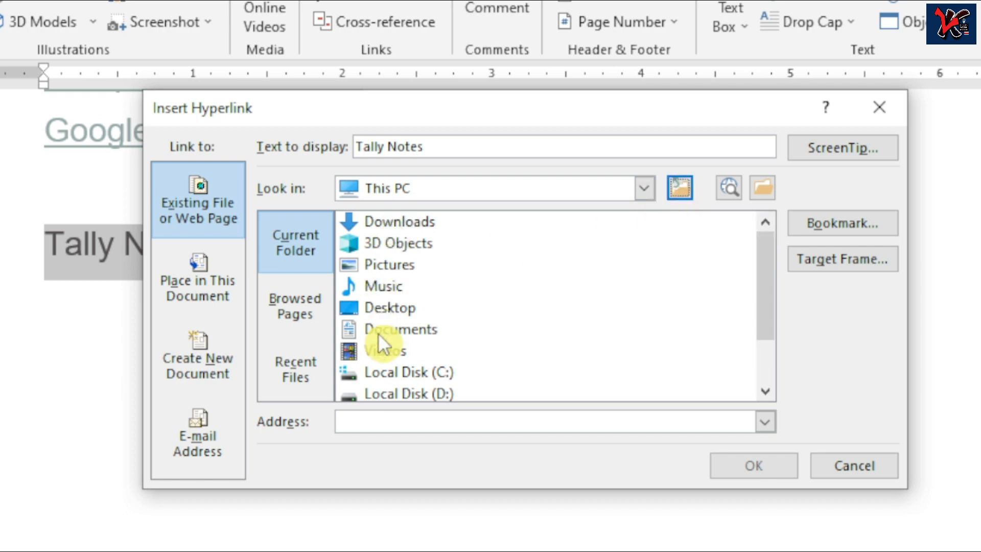
{"action": "left_click", "coordinate": [398, 335]}
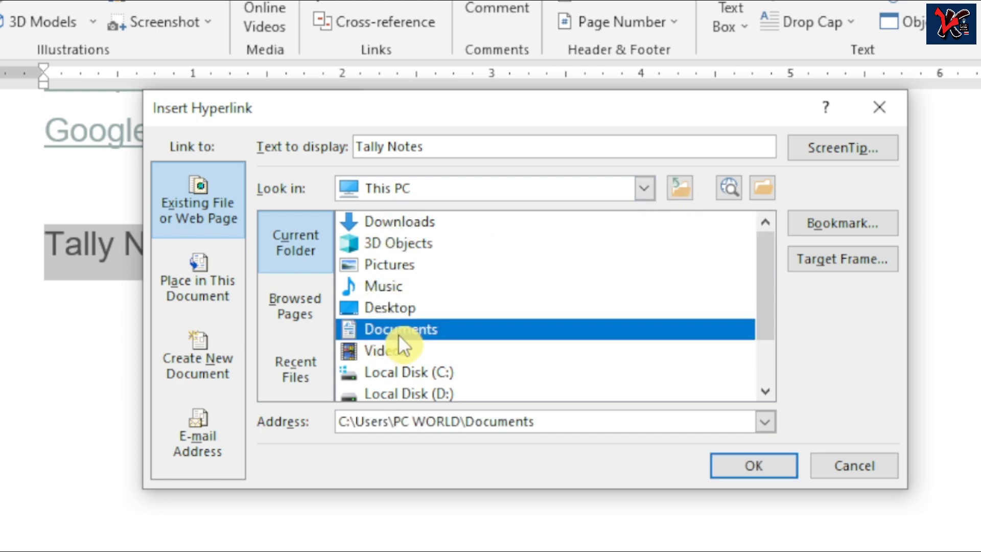
{"action": "double_click", "coordinate": [446, 334]}
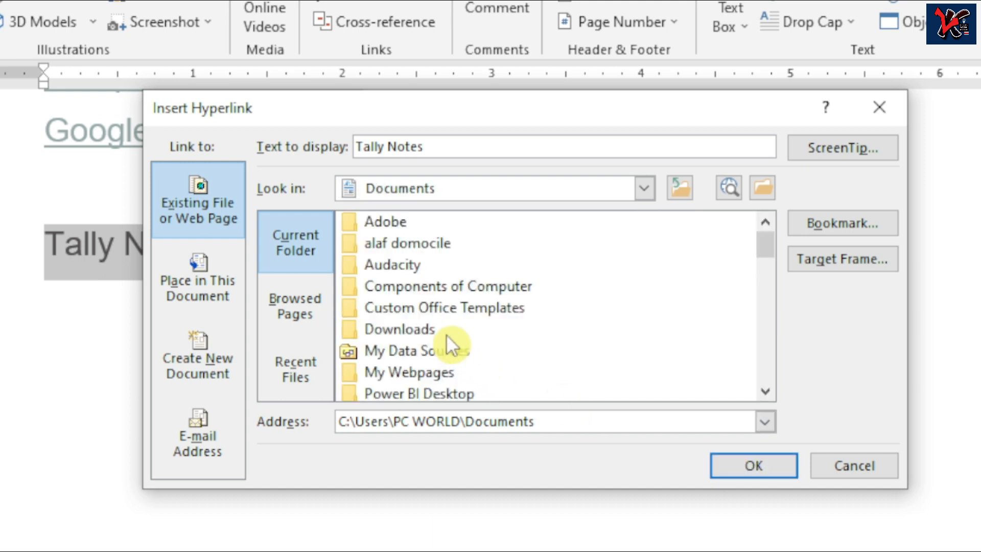
{"action": "left_click_drag", "start_coordinate": [755, 244], "coordinate": [758, 287]}
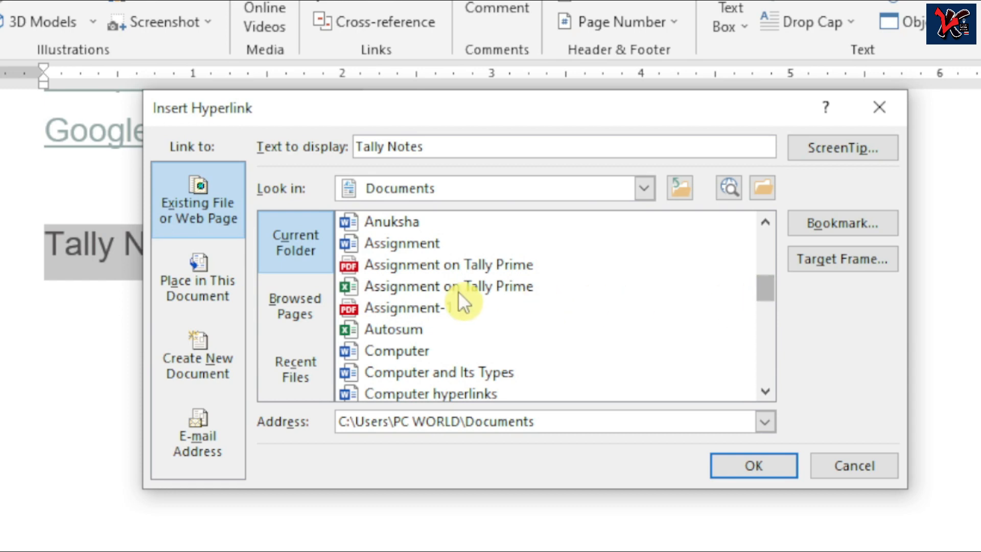
{"action": "left_click", "coordinate": [425, 271]}
{"action": "left_click", "coordinate": [746, 468]}
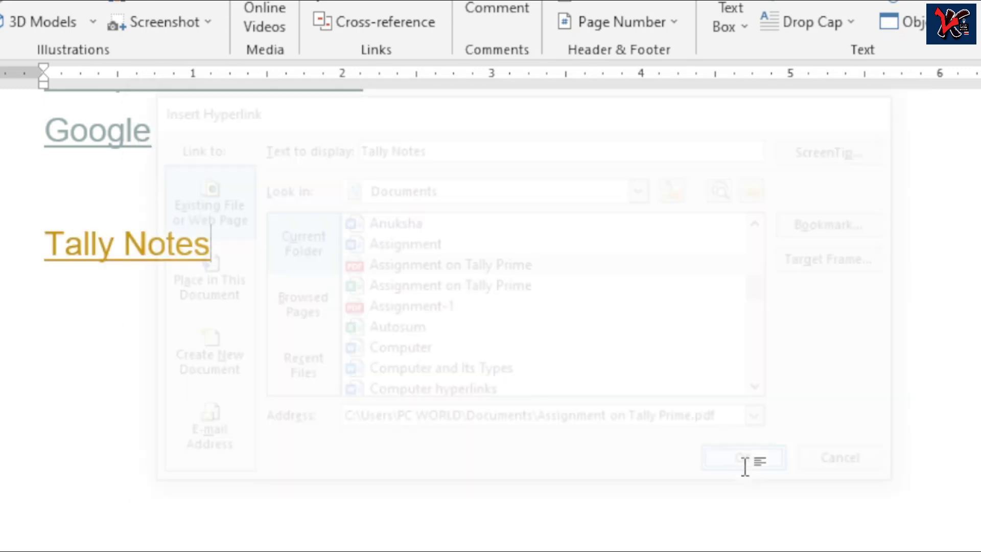
- Follow the "Tally Notes" link to test it, and close the opened PDF to return to the Word document
{"action": "mouse_move", "coordinate": [160, 250]}
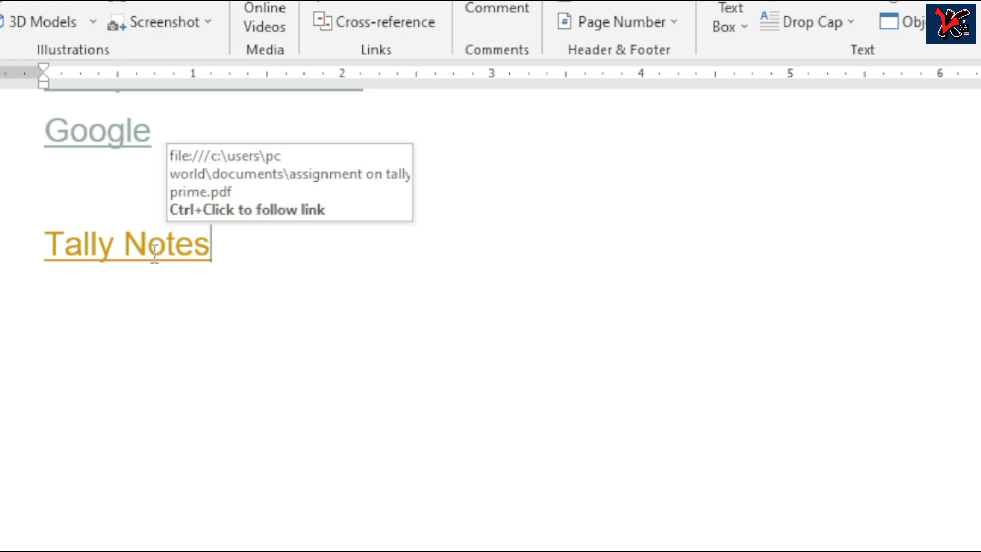
{"action": "left_click", "coordinate": [152, 254], "text": "ctrl"}
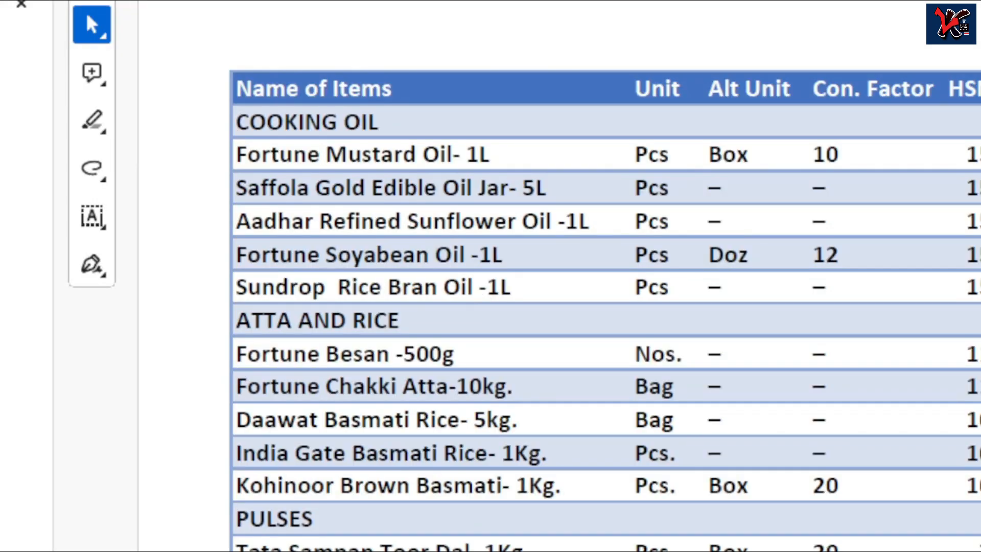
{"action": "key", "text": "alt+F4"}
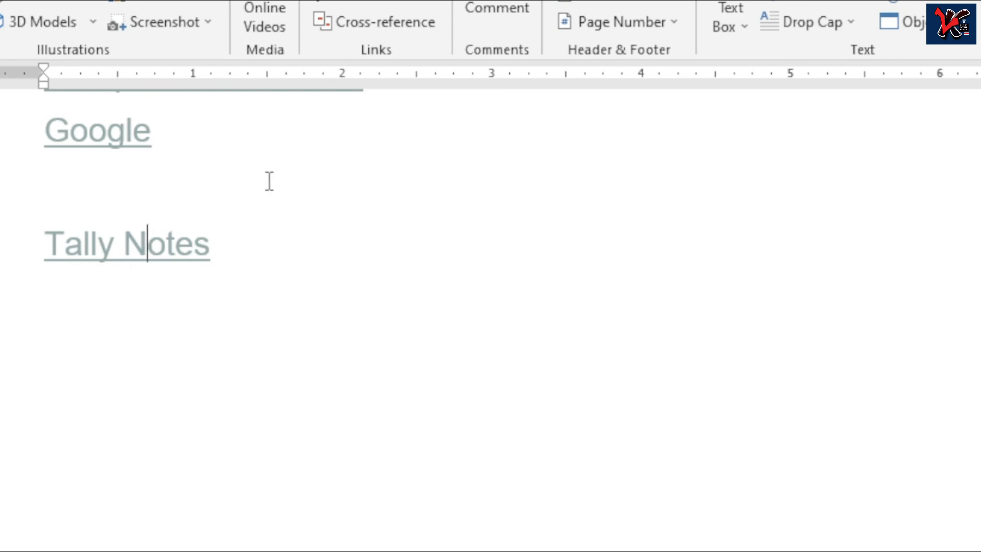
- Add the text "Create a New Document" below the "Tally Notes" link, leaving one blank line between them
{"action": "scroll", "coordinate": [269, 180], "scroll_direction": "up", "scroll_amount": 3}
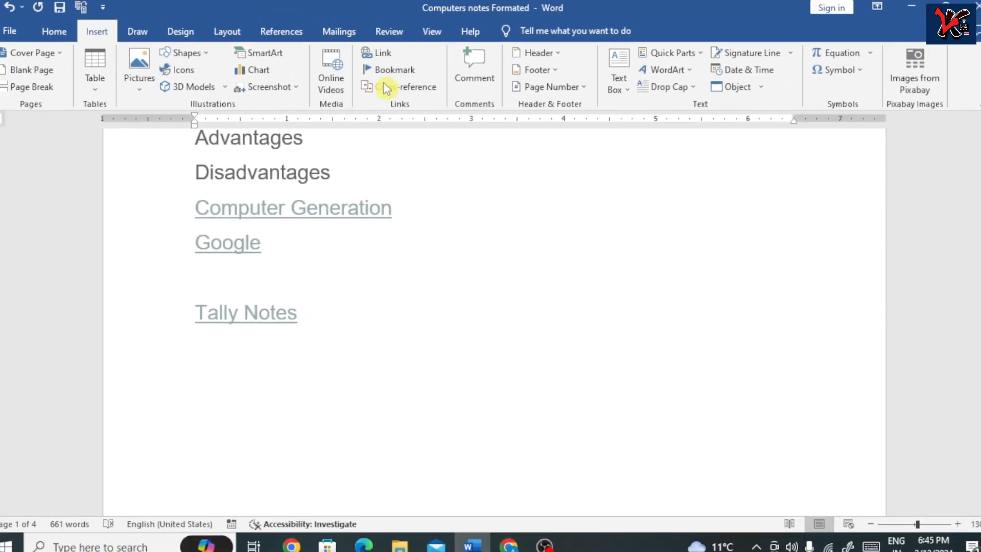
{"action": "scroll", "coordinate": [255, 382], "scroll_direction": "up", "scroll_amount": 1}
{"action": "scroll", "coordinate": [255, 382], "scroll_direction": "down", "scroll_amount": 1}
{"action": "left_click", "coordinate": [334, 312]}
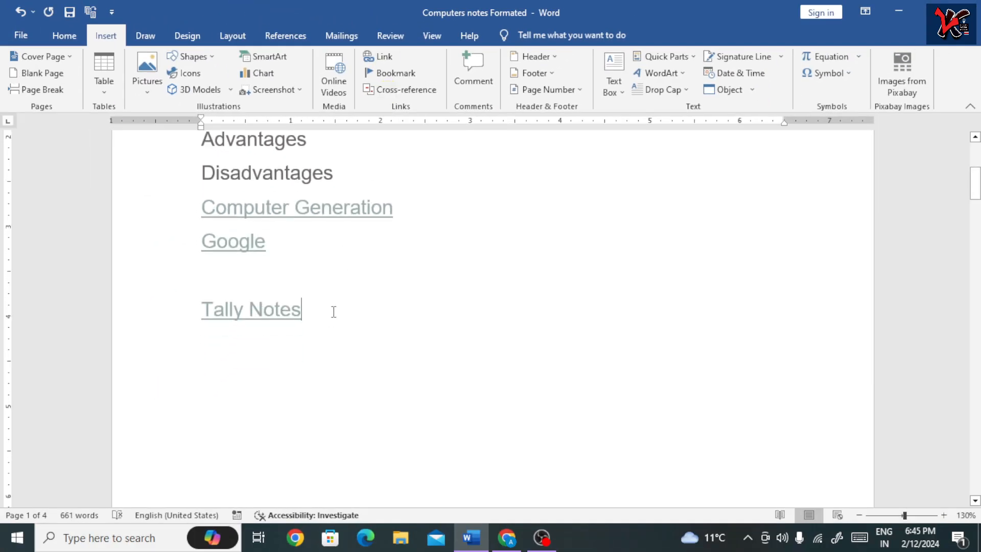
{"action": "key", "text": "Return"}
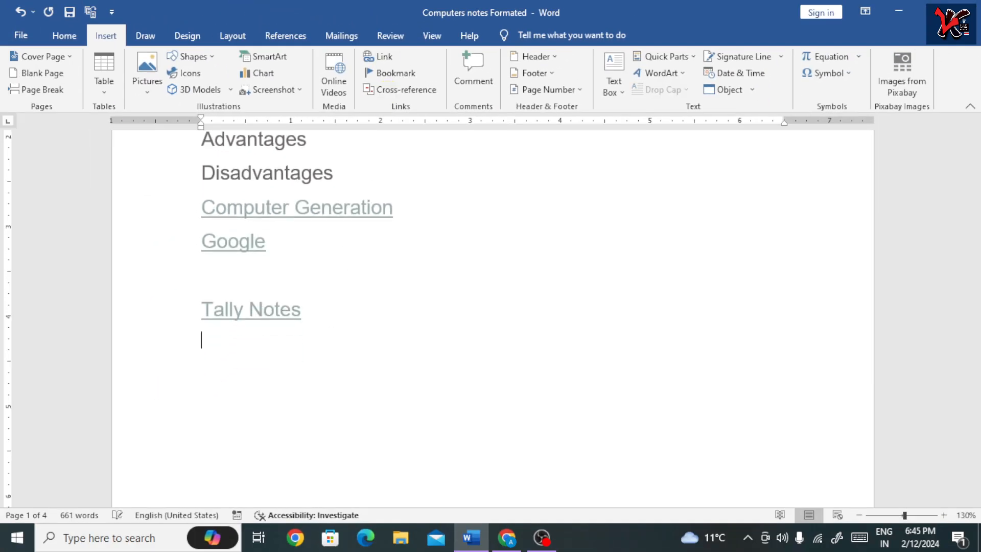
{"action": "left_click", "coordinate": [388, 60]}
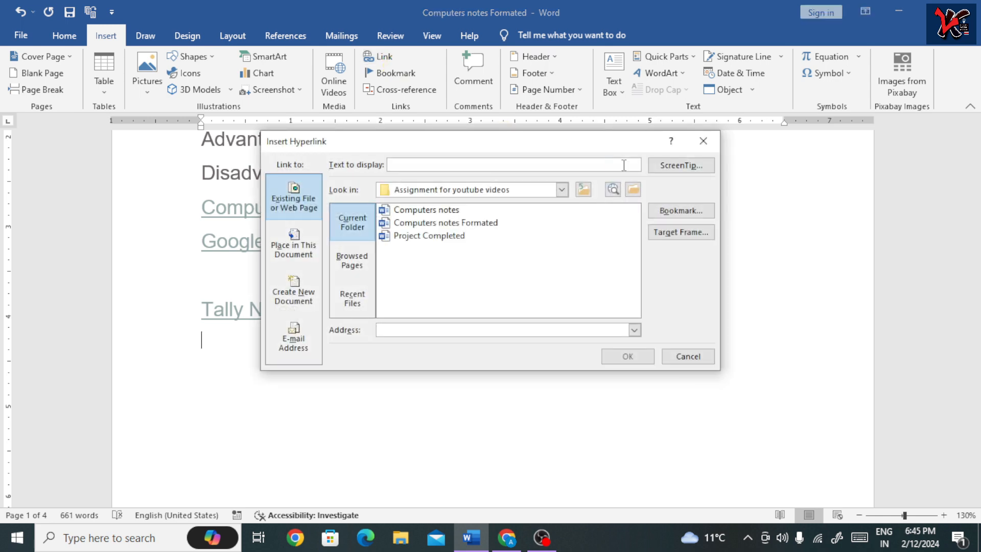
{"action": "left_click", "coordinate": [703, 141]}
{"action": "scroll", "coordinate": [324, 409], "scroll_direction": "down", "scroll_amount": 3}
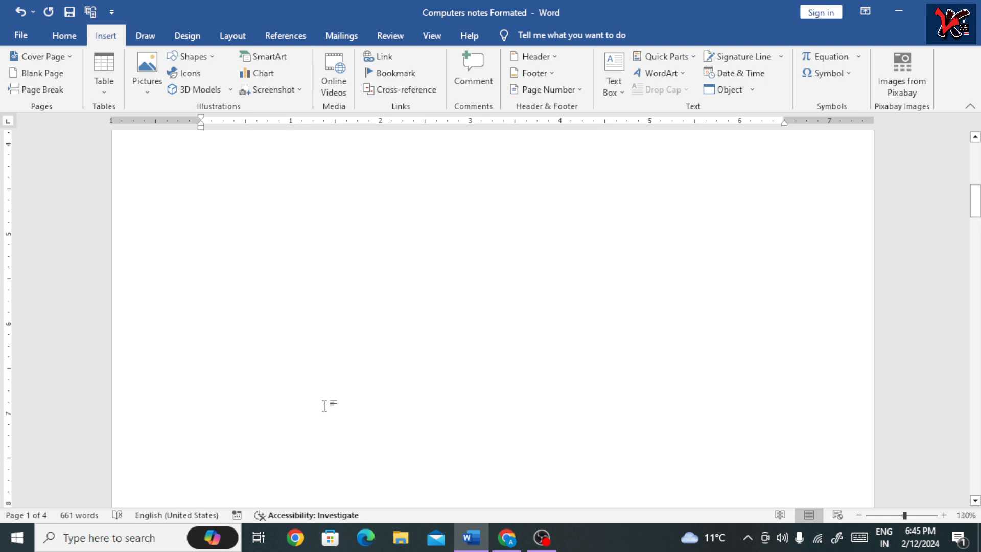
{"action": "scroll", "coordinate": [323, 406], "scroll_direction": "up", "scroll_amount": 2}
{"action": "key", "text": "Return"}
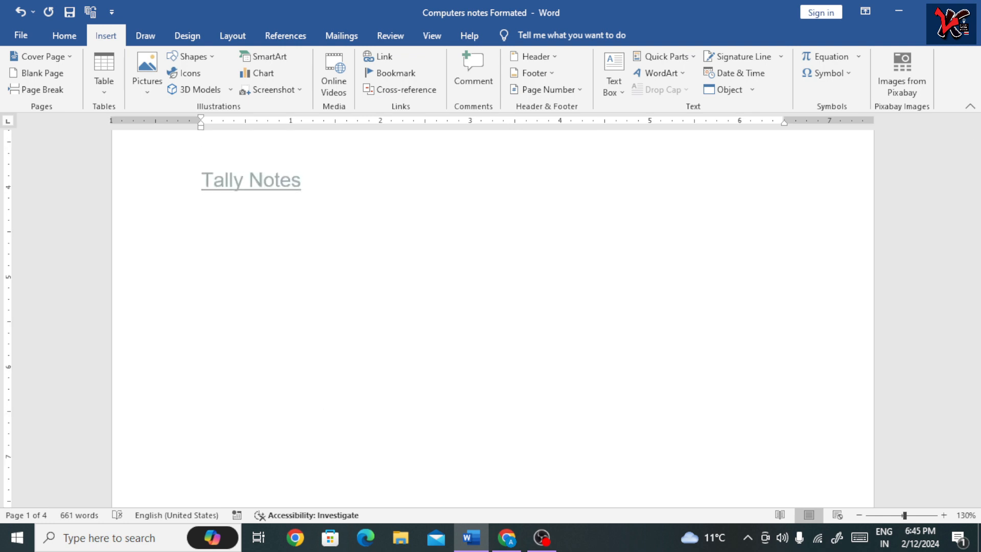
{"action": "type", "text": "Create a "}
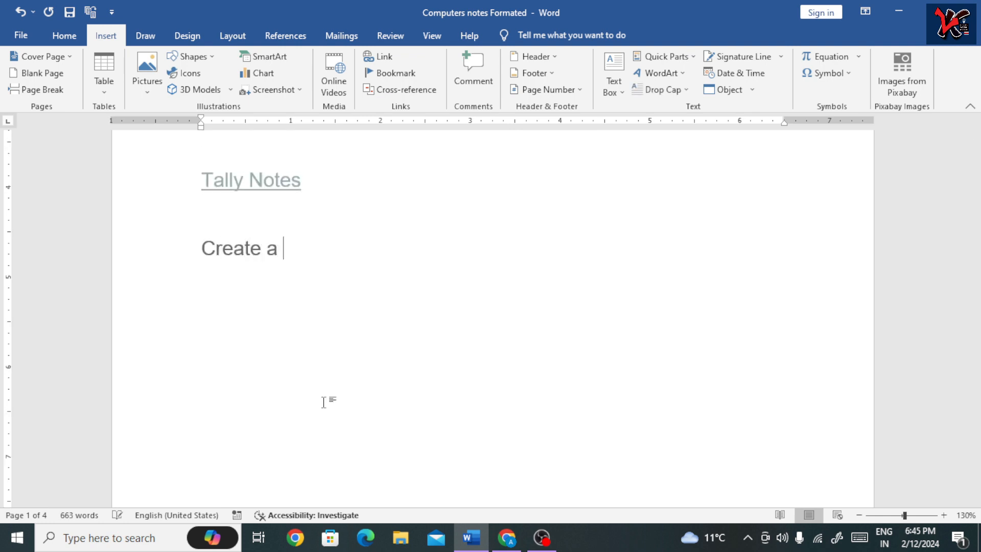
{"action": "type", "text": "New Docu"}
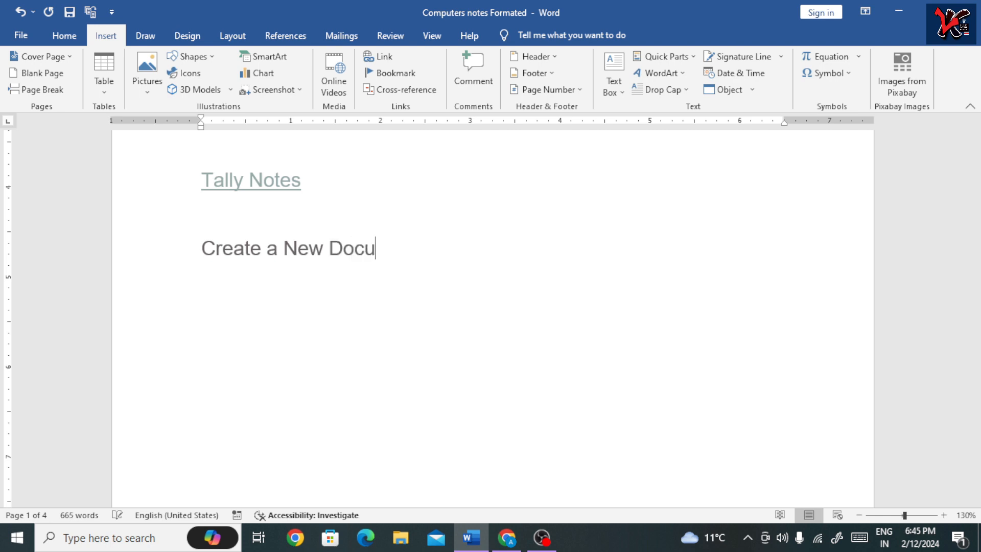
{"action": "type", "text": "ment"}
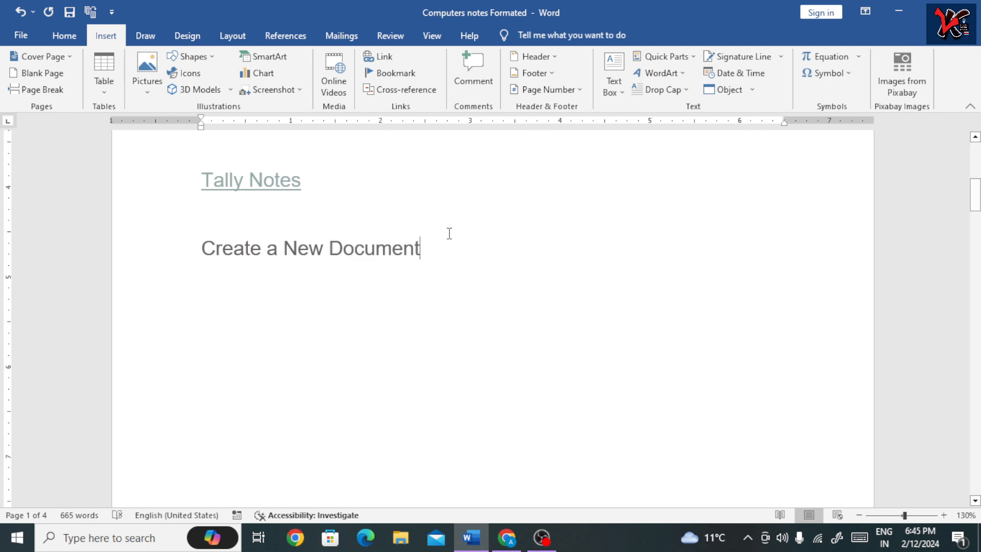
- Link the "Create a New Document" text to a new document named "New Word File", keeping it set for immediate editing
{"action": "left_click_drag", "start_coordinate": [204, 218], "coordinate": [432, 245]}
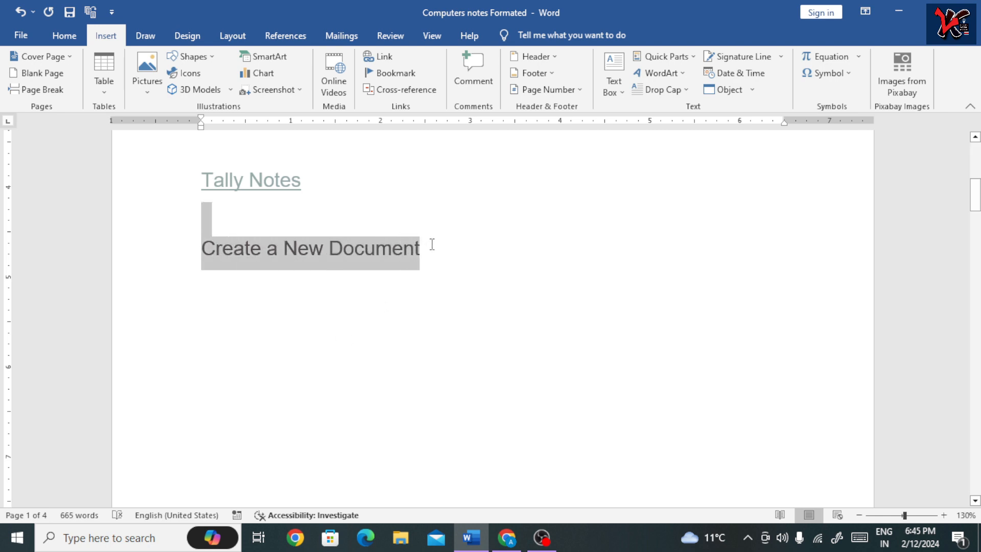
{"action": "left_click", "coordinate": [373, 57]}
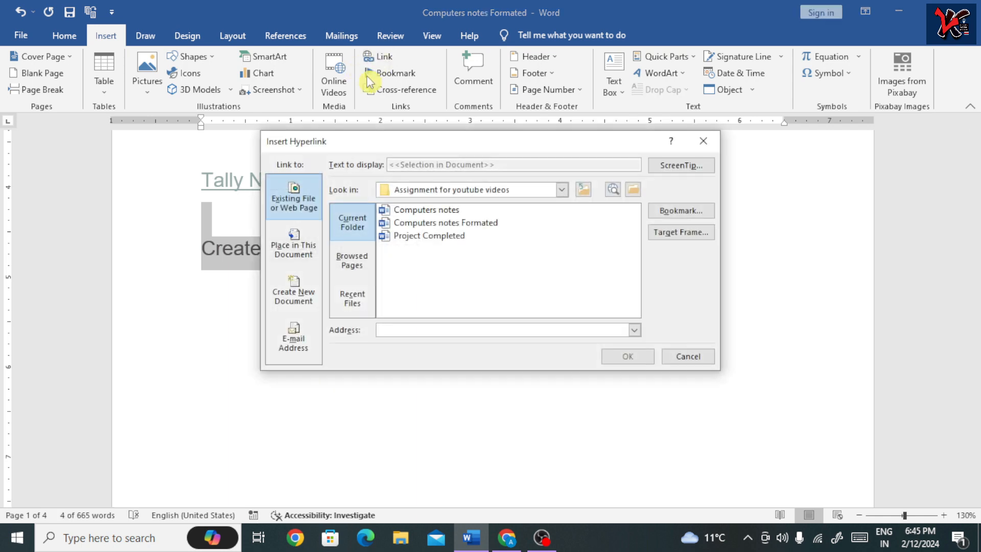
{"action": "left_click", "coordinate": [296, 304]}
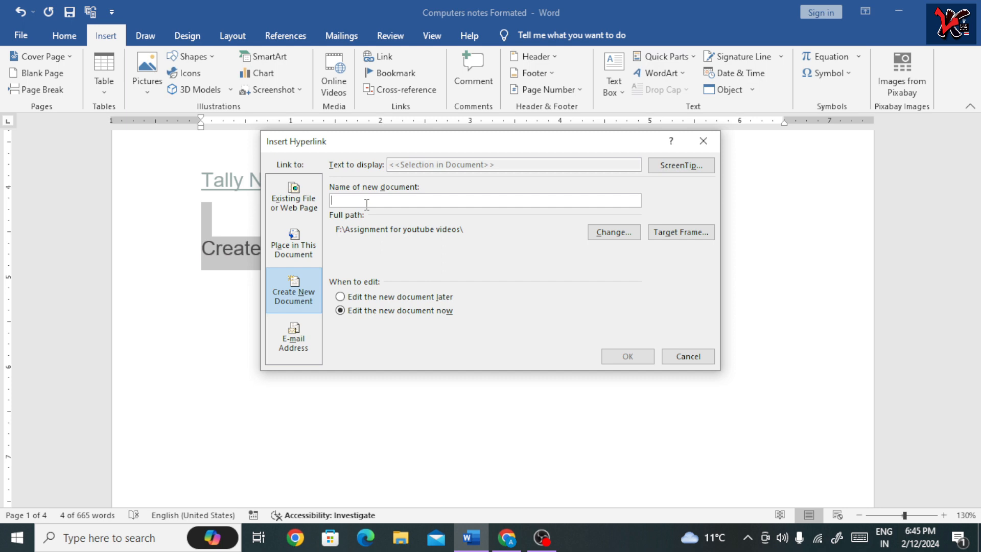
{"action": "type", "text": "New Word File"}
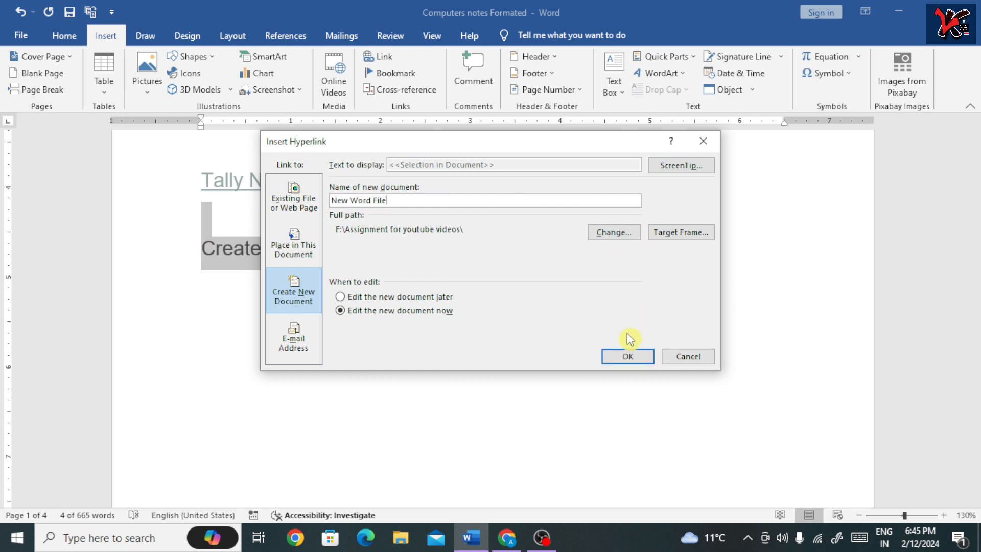
{"action": "left_click", "coordinate": [621, 357]}
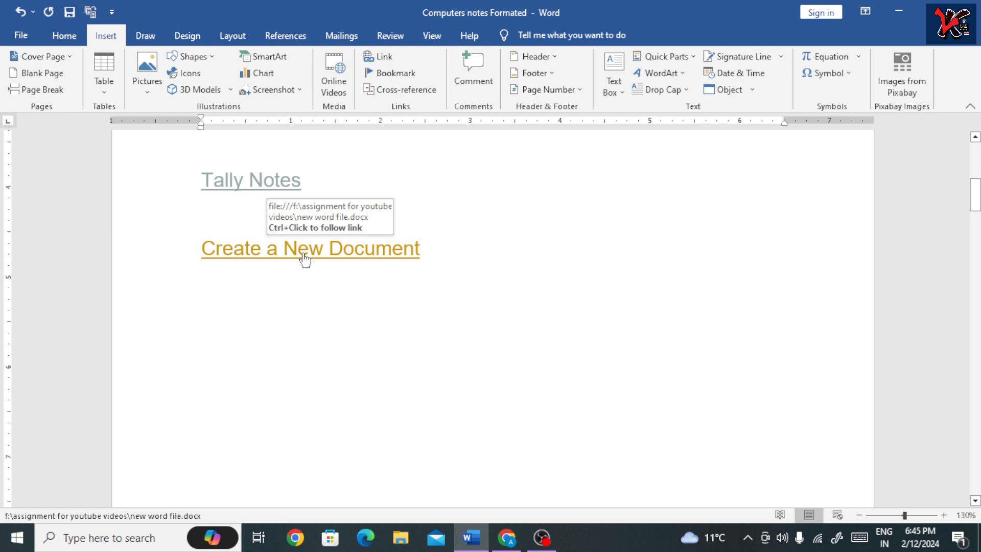
- Follow the "Create a New Document" link to test it, and return to the notes document
{"action": "left_click_drag", "start_coordinate": [297, 252], "coordinate": [202, 252]}
{"action": "left_click", "coordinate": [332, 250], "text": "ctrl"}
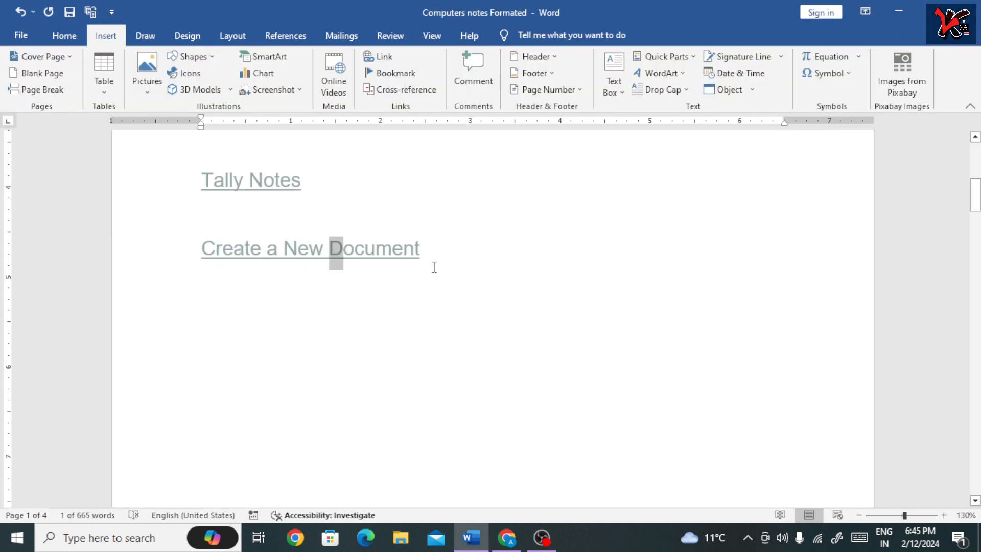
{"action": "left_click_drag", "start_coordinate": [435, 254], "coordinate": [200, 253]}
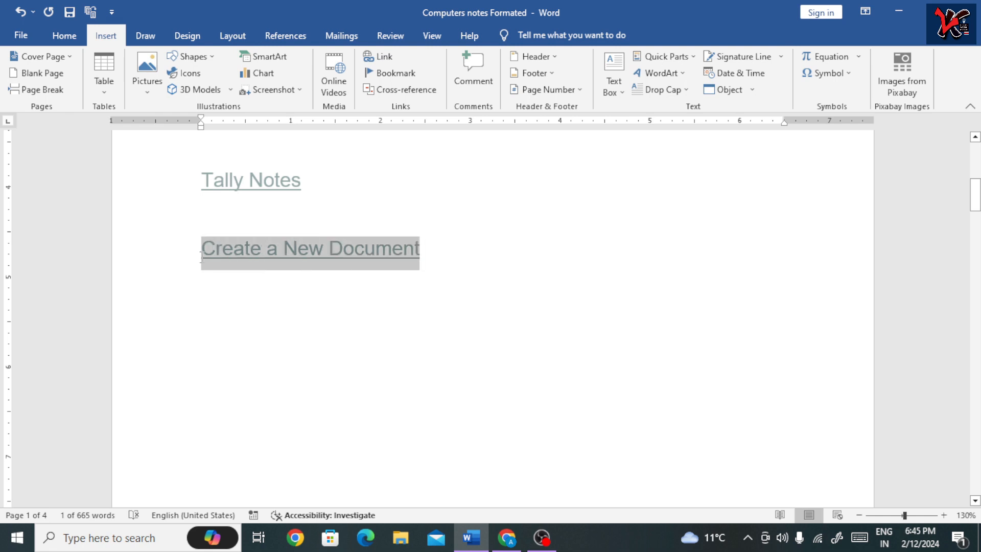
{"action": "left_click", "coordinate": [263, 355]}
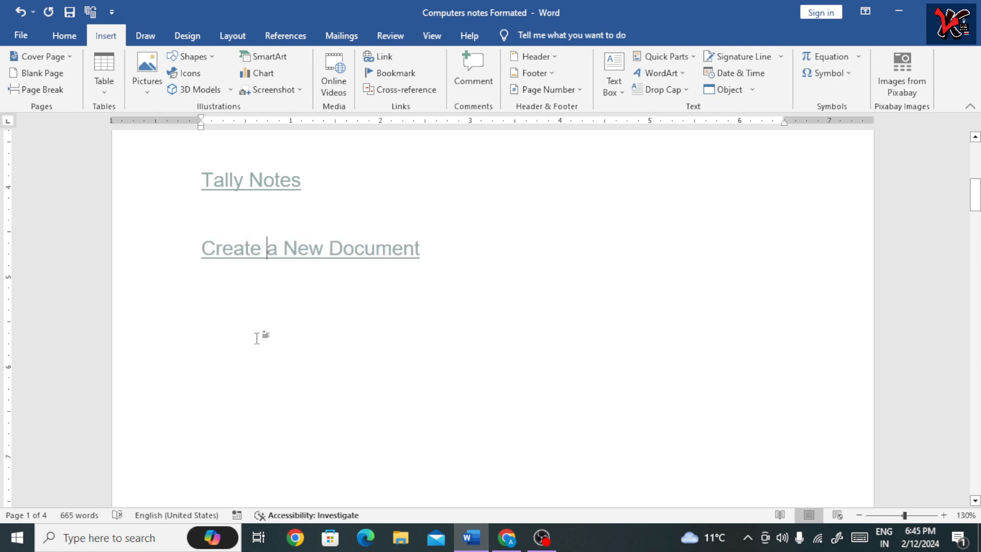
- Open a blank document, switch back to the notes, and follow the "Create a New Document" link again before returning
{"action": "key", "text": "ctrl+n"}
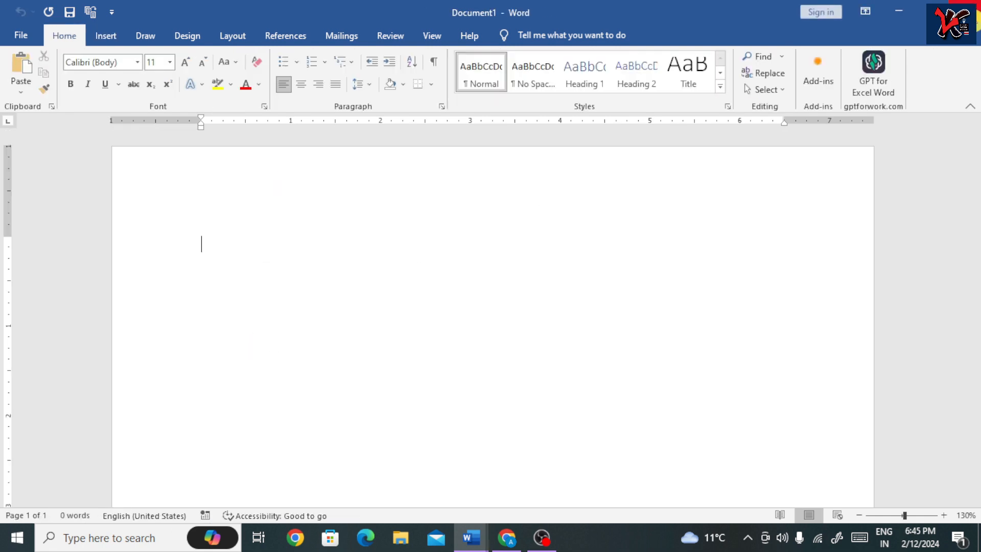
{"action": "key", "text": "alt+Tab"}
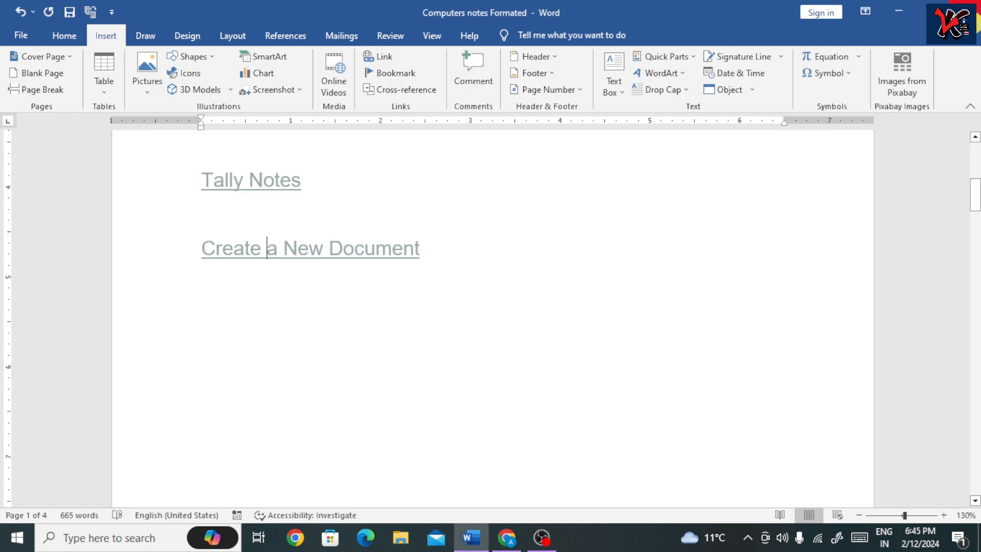
{"action": "left_click", "coordinate": [308, 247], "text": "ctrl"}
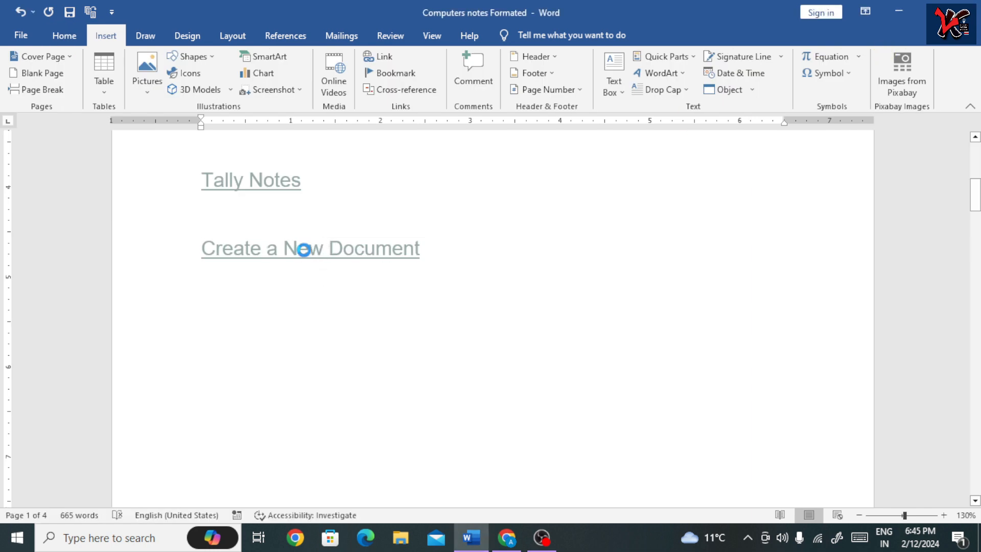
{"action": "left_click", "coordinate": [899, 12]}
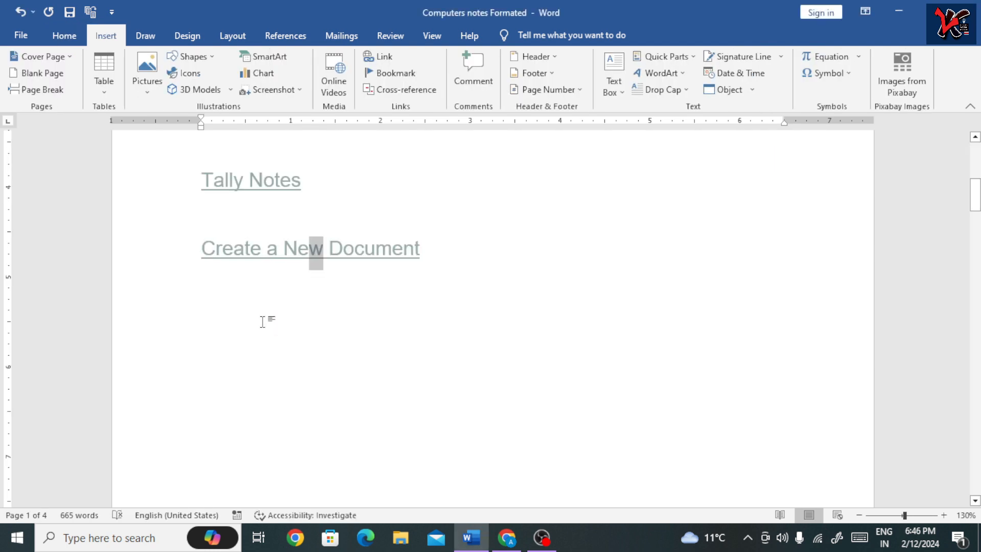
{"action": "left_click", "coordinate": [172, 386]}
{"action": "left_click", "coordinate": [298, 304]}
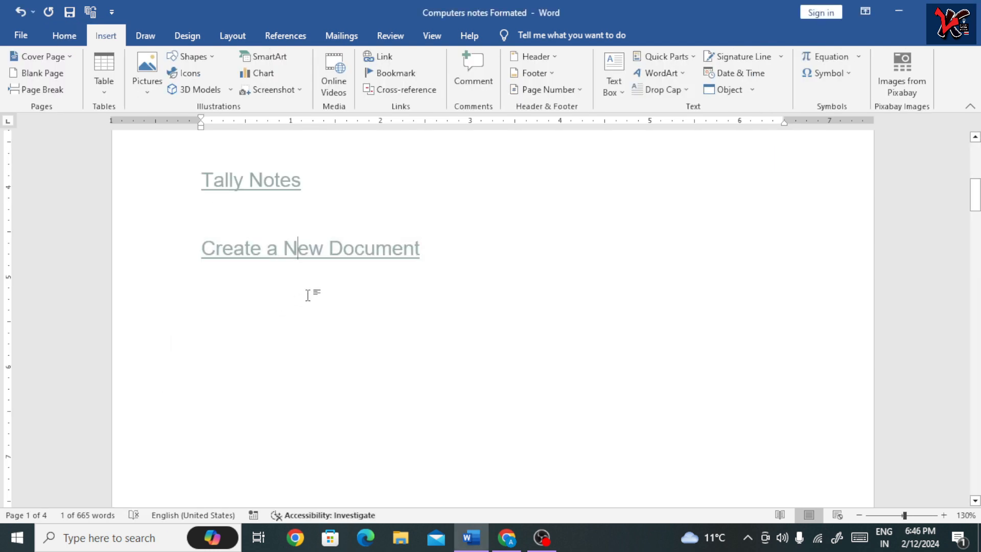
{"action": "left_click", "coordinate": [458, 244]}
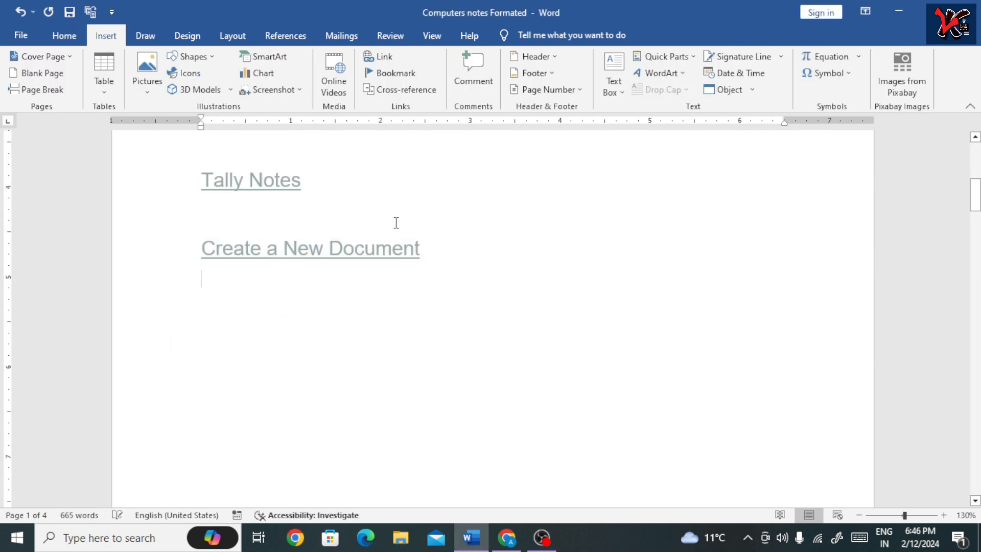
{"action": "left_click", "coordinate": [371, 59]}
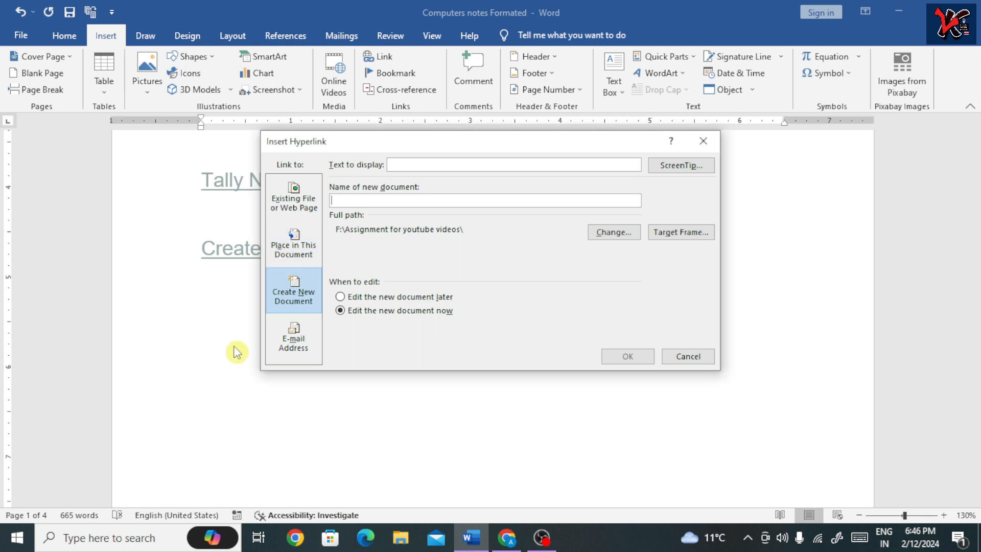
{"action": "left_click", "coordinate": [703, 142]}
- Look through the document's sections down to the software examples table and return to the title on the first page
{"action": "scroll", "coordinate": [427, 309], "scroll_direction": "down", "scroll_amount": 10}
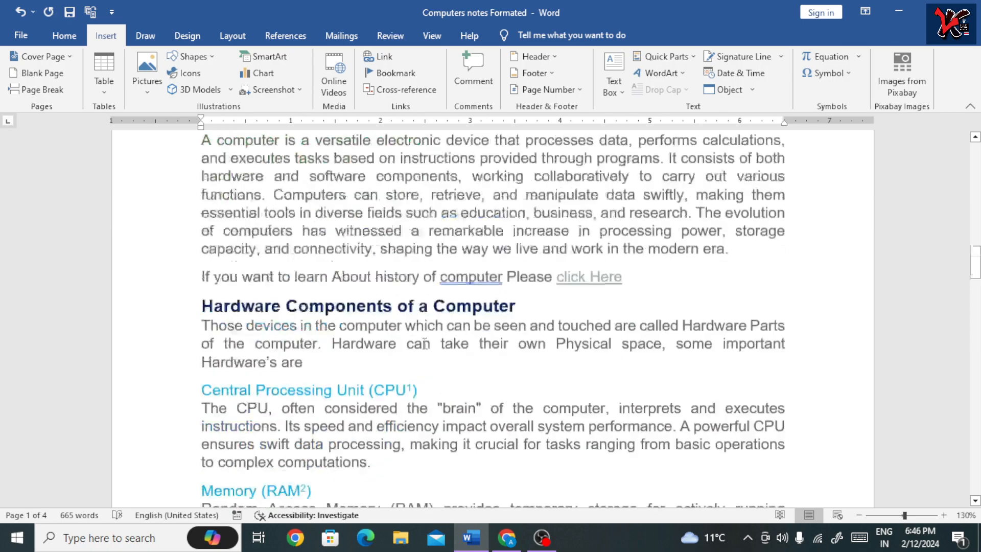
{"action": "scroll", "coordinate": [424, 344], "scroll_direction": "down", "scroll_amount": 15}
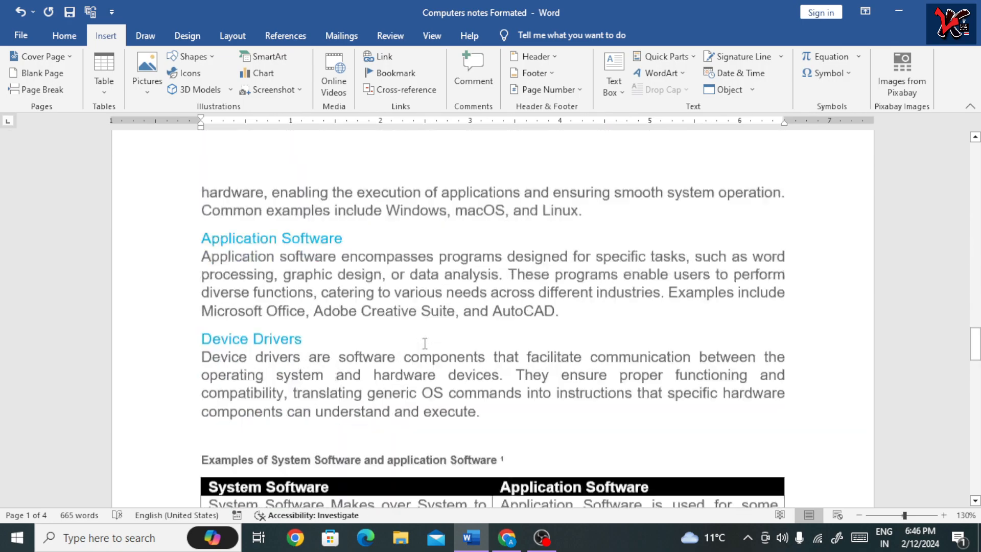
{"action": "scroll", "coordinate": [424, 343], "scroll_direction": "down", "scroll_amount": 1}
{"action": "scroll", "coordinate": [425, 343], "scroll_direction": "up", "scroll_amount": 1}
{"action": "scroll", "coordinate": [425, 344], "scroll_direction": "down", "scroll_amount": 5}
{"action": "scroll", "coordinate": [424, 343], "scroll_direction": "up", "scroll_amount": 3}
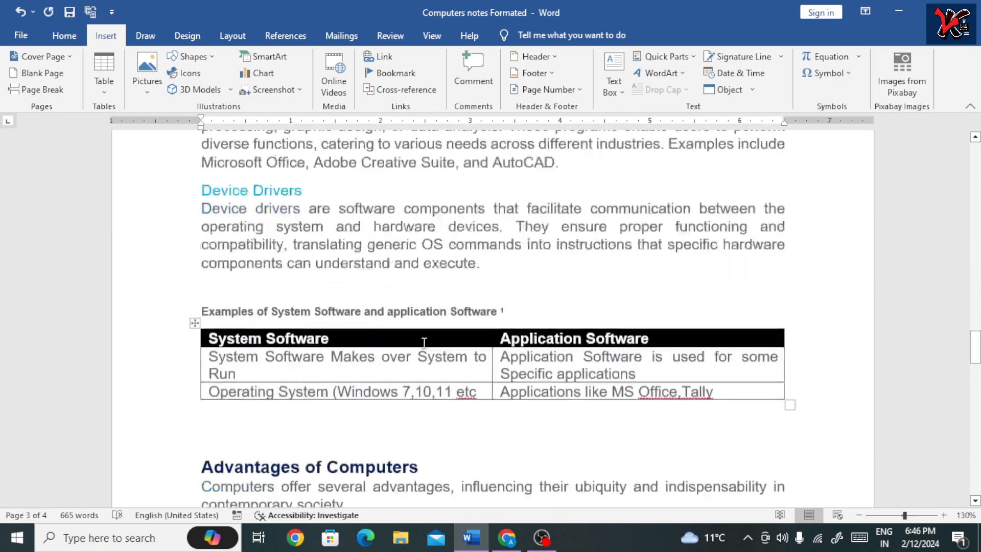
{"action": "scroll", "coordinate": [424, 343], "scroll_direction": "up", "scroll_amount": 15}
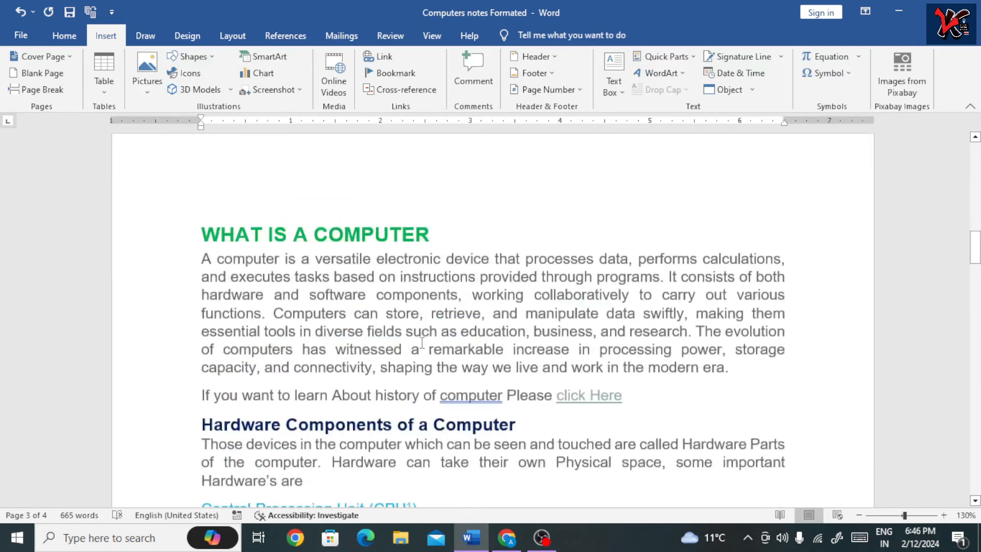
{"action": "scroll", "coordinate": [422, 342], "scroll_direction": "up", "scroll_amount": 20}
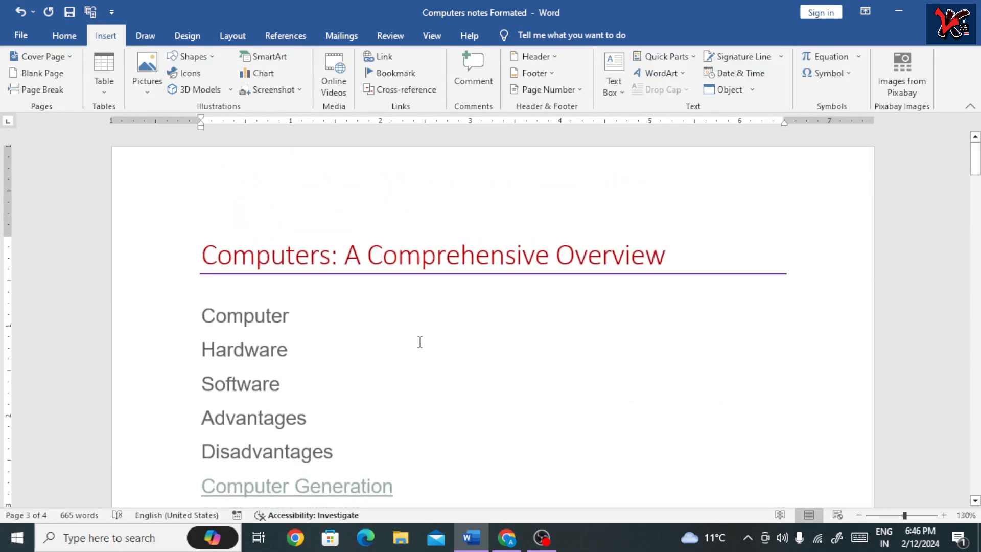
- Examine the headings and bookmarks offered as link targets within this document for the word "Computer", and close without adding a link
{"action": "scroll", "coordinate": [419, 341], "scroll_direction": "down", "scroll_amount": 2}
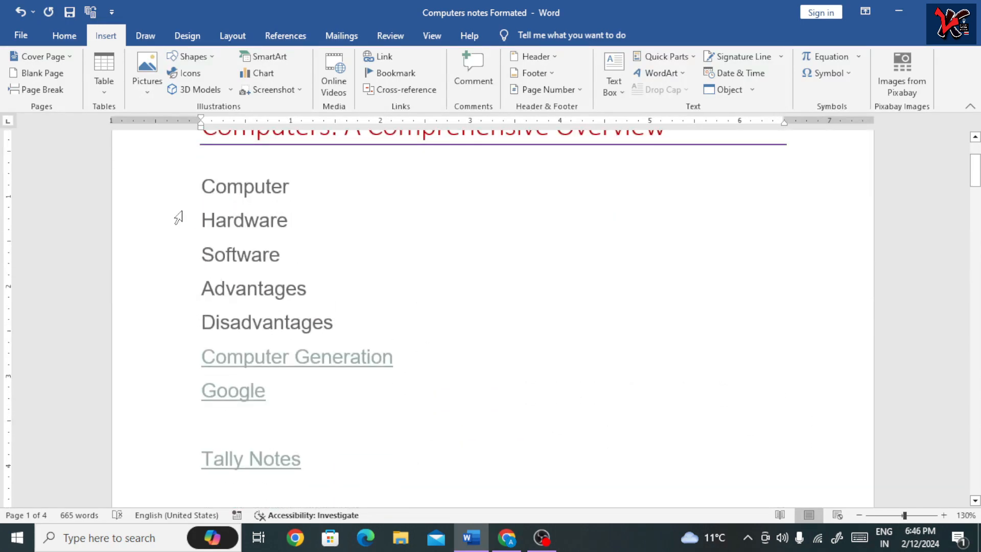
{"action": "left_click", "coordinate": [203, 186]}
{"action": "left_click_drag", "start_coordinate": [203, 187], "coordinate": [291, 181]}
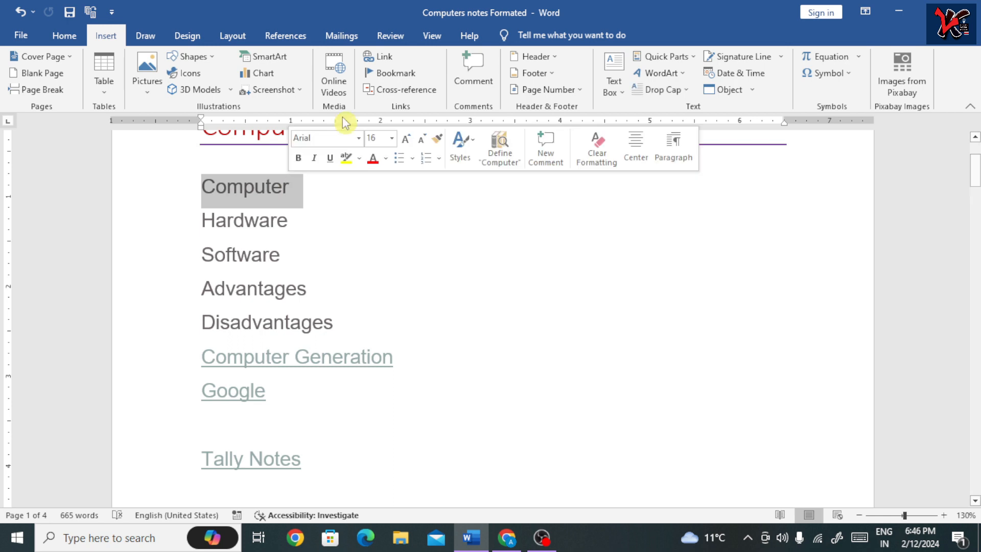
{"action": "left_click", "coordinate": [384, 58]}
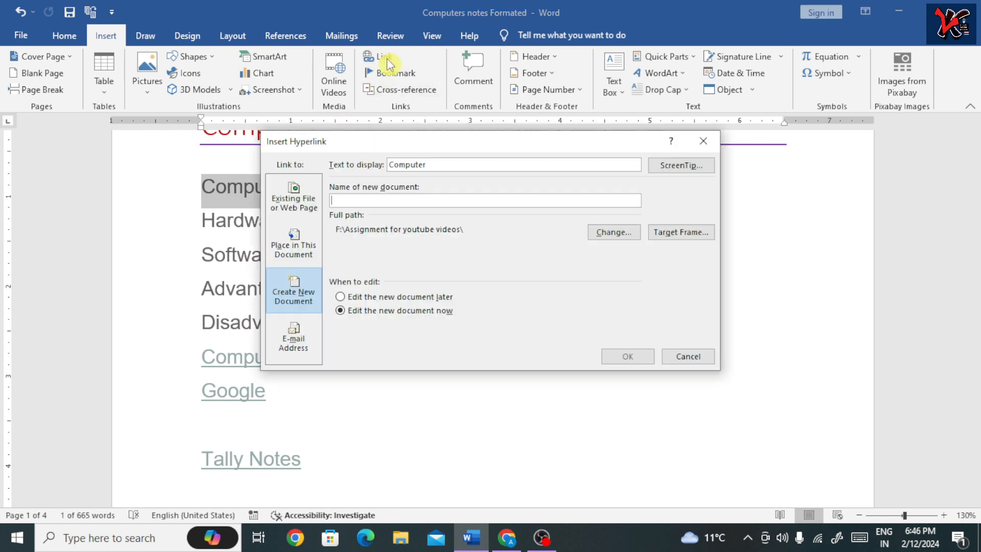
{"action": "left_click", "coordinate": [299, 249]}
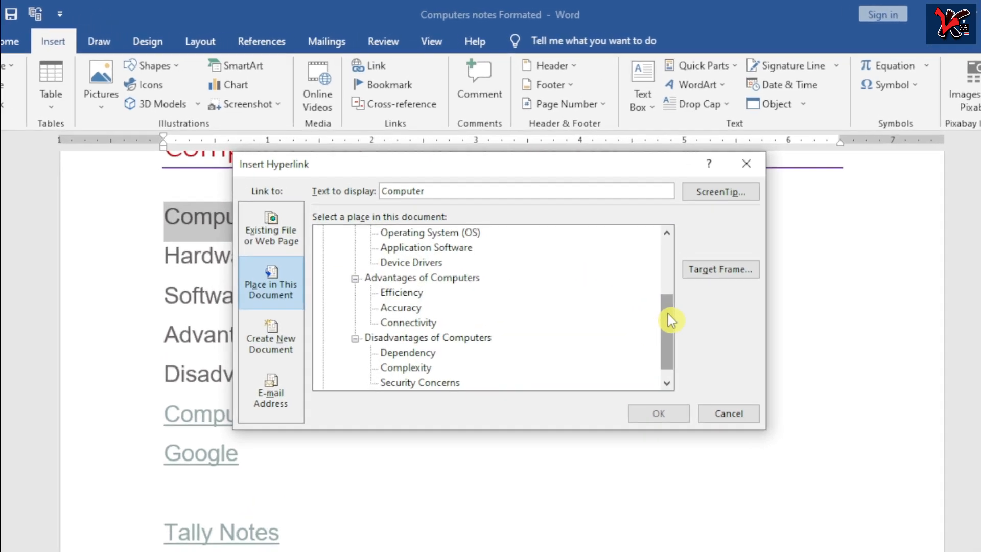
{"action": "left_click_drag", "start_coordinate": [635, 272], "coordinate": [634, 228]}
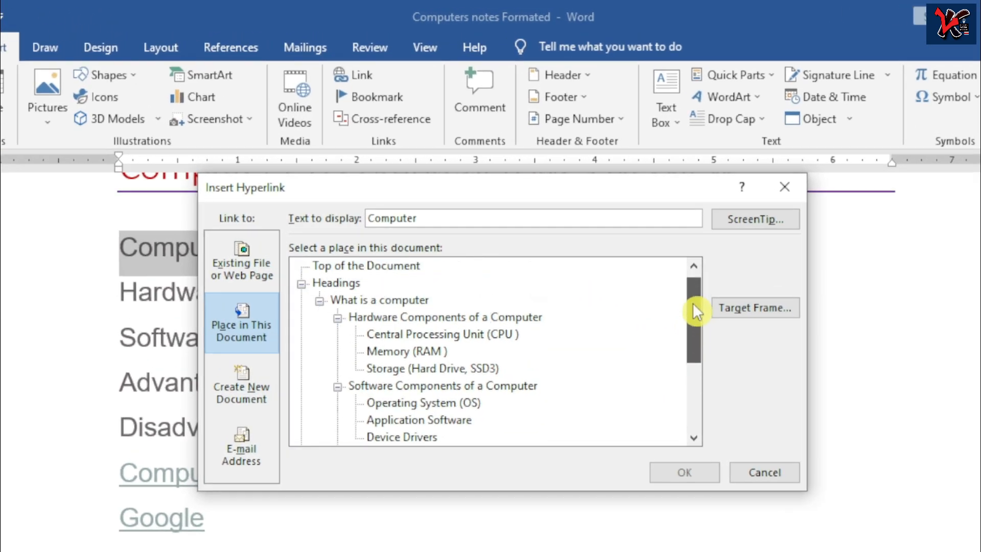
{"action": "left_click", "coordinate": [319, 301]}
{"action": "left_click", "coordinate": [302, 284]}
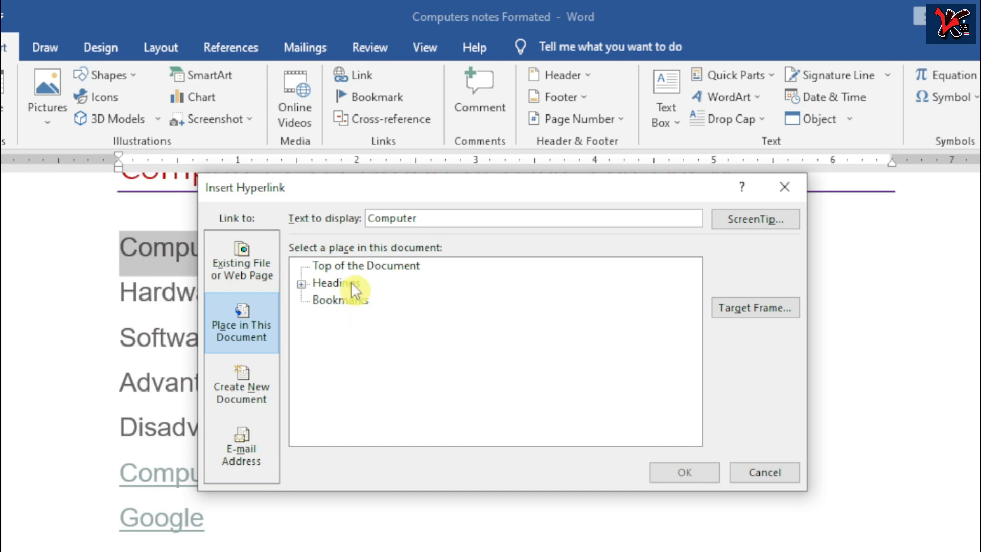
{"action": "left_click", "coordinate": [784, 187]}
- Check the styles applied to the "What is a Computer", "Hardware Components of a Computer" and "Central Processing Unit" headings, and return to the topic list
{"action": "scroll", "coordinate": [536, 419], "scroll_direction": "down", "scroll_amount": 5}
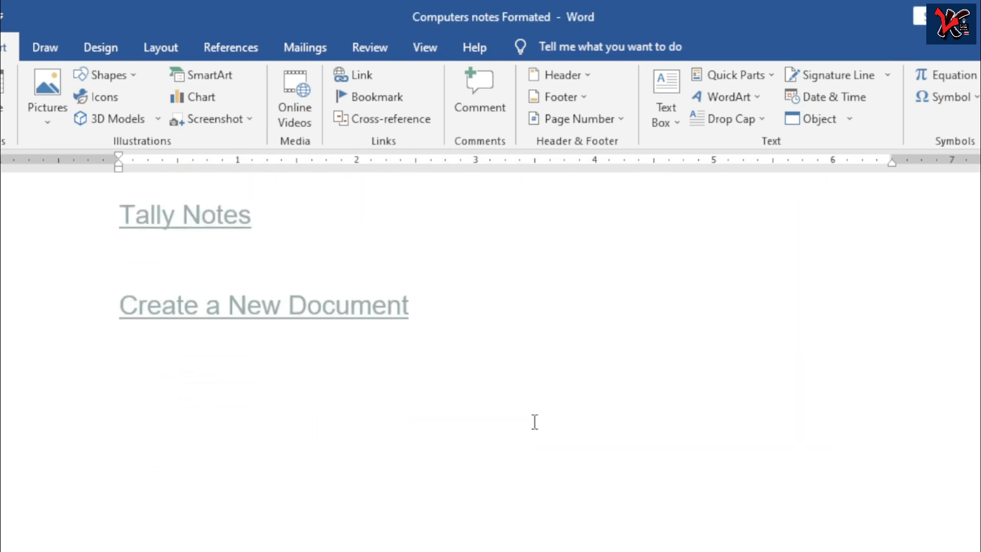
{"action": "scroll", "coordinate": [514, 318], "scroll_direction": "down", "scroll_amount": 4}
{"action": "left_click", "coordinate": [268, 257]}
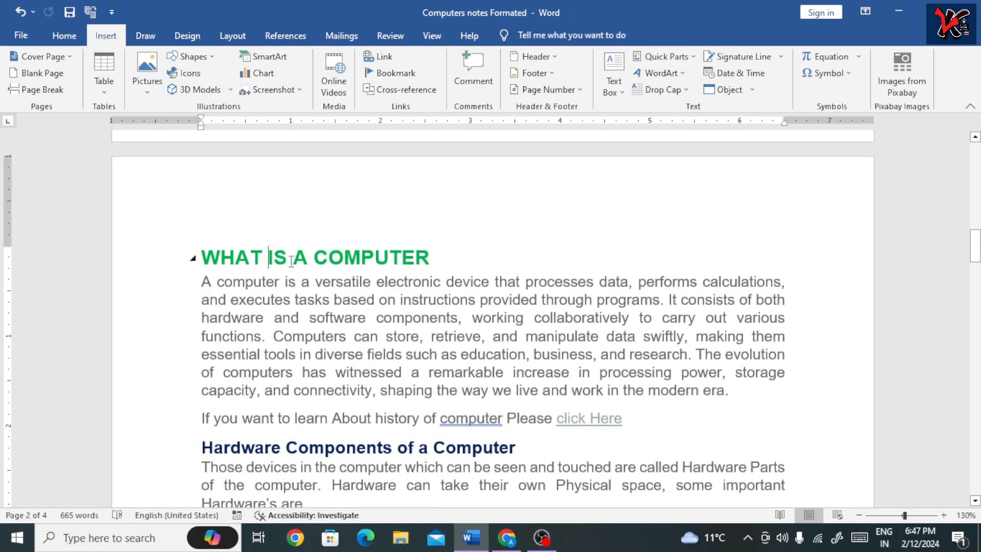
{"action": "left_click", "coordinate": [69, 39]}
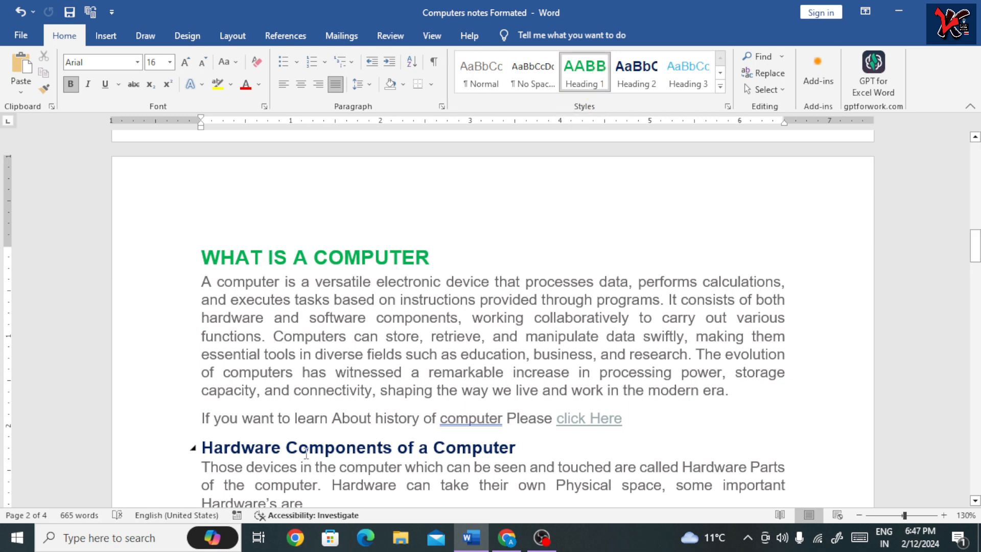
{"action": "left_click", "coordinate": [307, 451]}
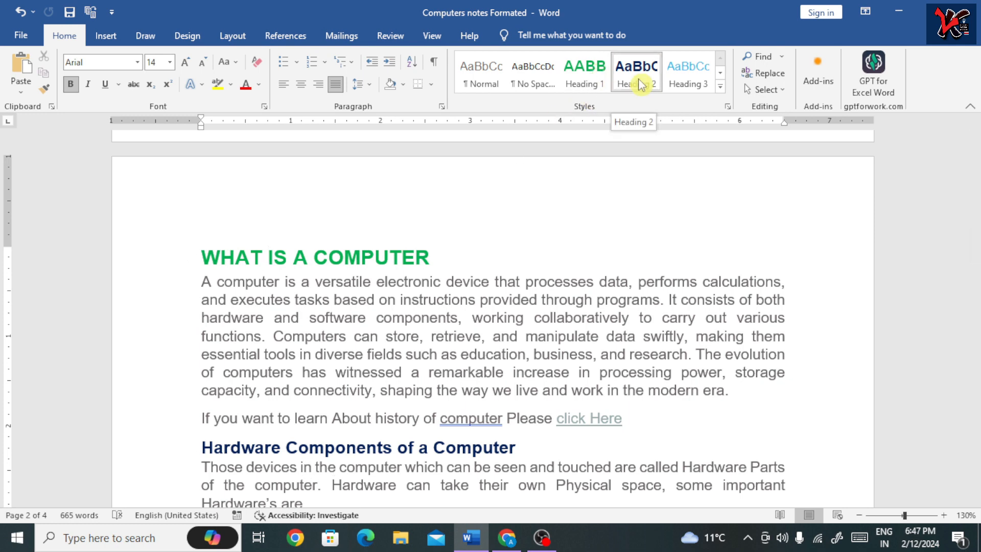
{"action": "scroll", "coordinate": [483, 414], "scroll_direction": "down", "scroll_amount": 3}
{"action": "scroll", "coordinate": [482, 414], "scroll_direction": "down", "scroll_amount": 3}
{"action": "left_click", "coordinate": [348, 359]}
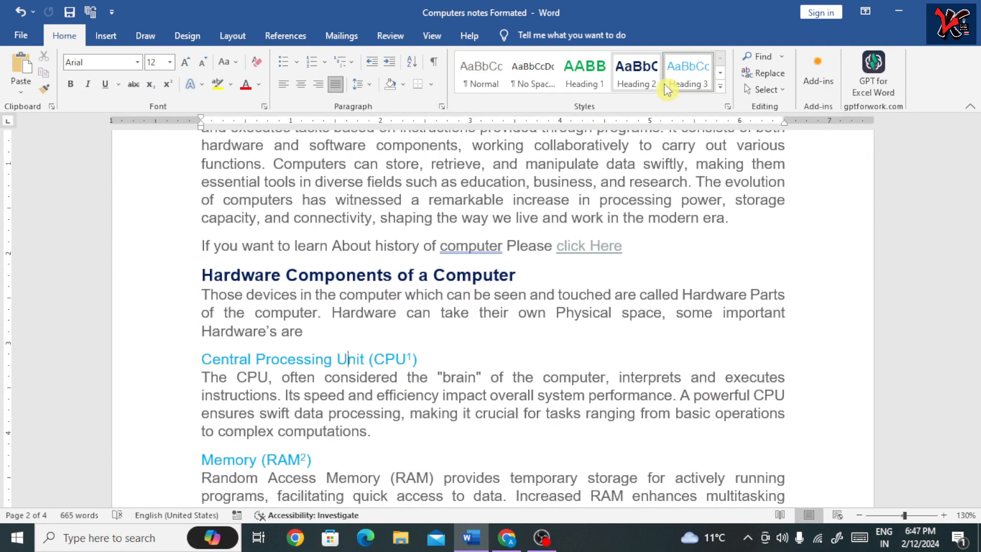
{"action": "scroll", "coordinate": [464, 353], "scroll_direction": "up", "scroll_amount": 7}
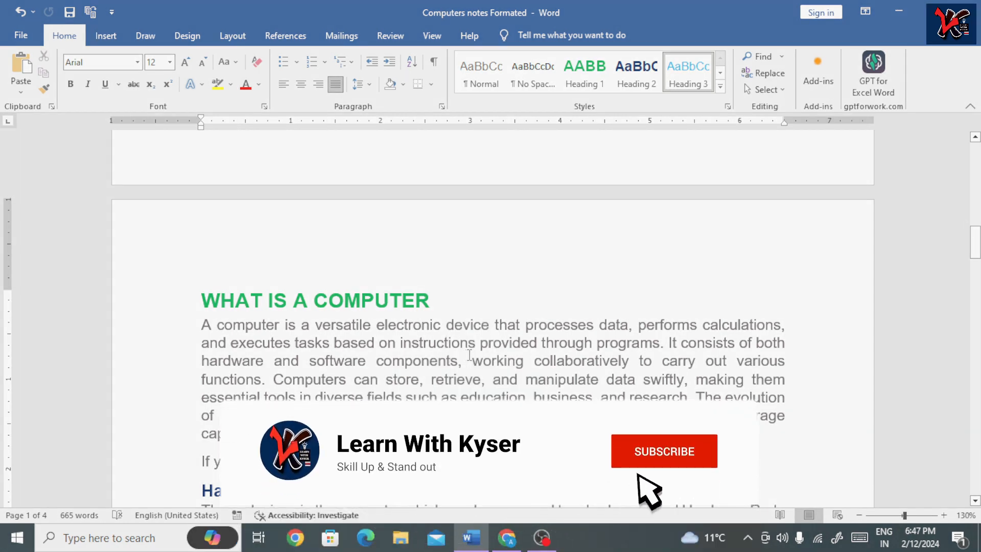
{"action": "scroll", "coordinate": [475, 286], "scroll_direction": "up", "scroll_amount": 3}
{"action": "scroll", "coordinate": [478, 293], "scroll_direction": "up", "scroll_amount": 10}
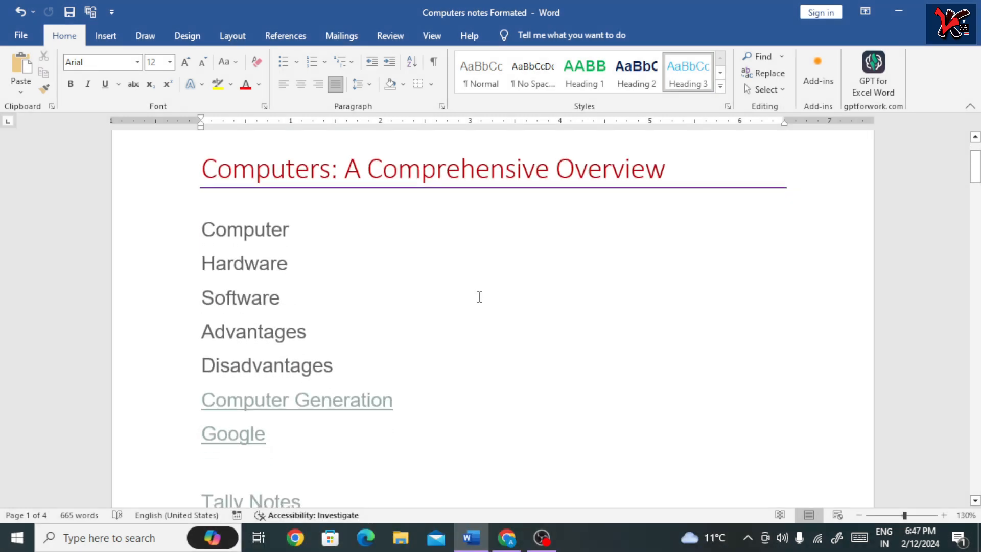
{"action": "scroll", "coordinate": [479, 297], "scroll_direction": "down", "scroll_amount": 2}
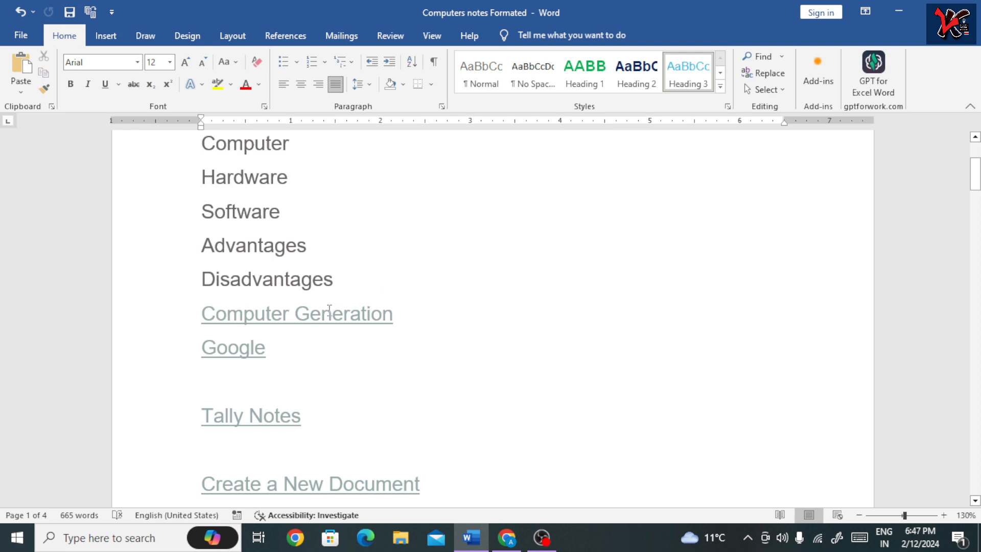
{"action": "scroll", "coordinate": [329, 310], "scroll_direction": "up", "scroll_amount": 2}
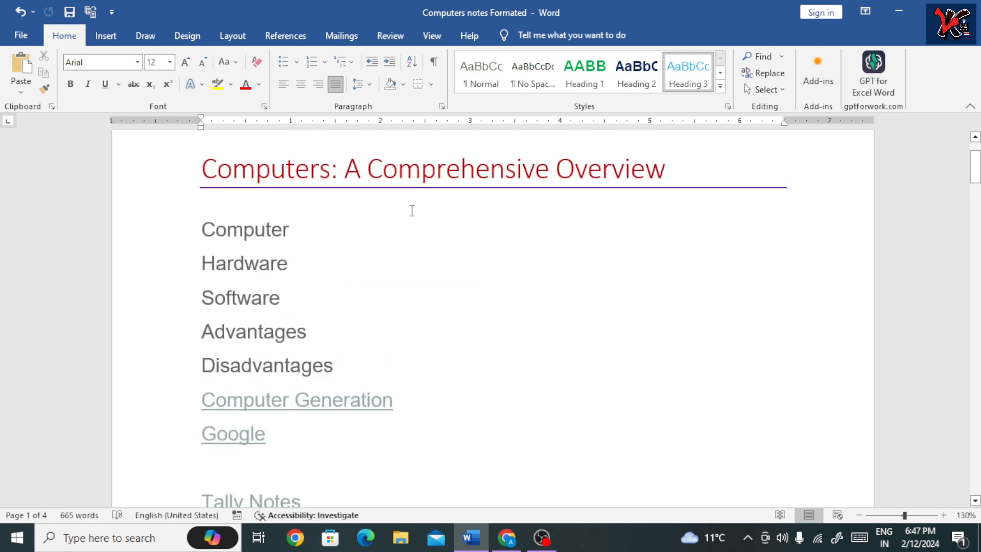
- Bookmark the word "AutoCAD" at the end of the Application Software paragraph under the name DeviceDriver
{"action": "left_click", "coordinate": [108, 36]}
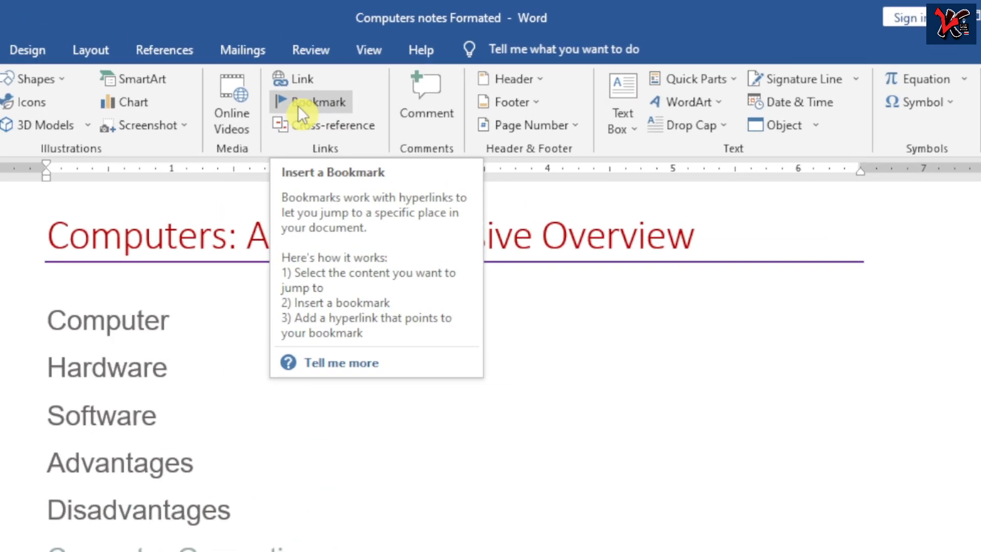
{"action": "scroll", "coordinate": [169, 391], "scroll_direction": "down", "scroll_amount": 6}
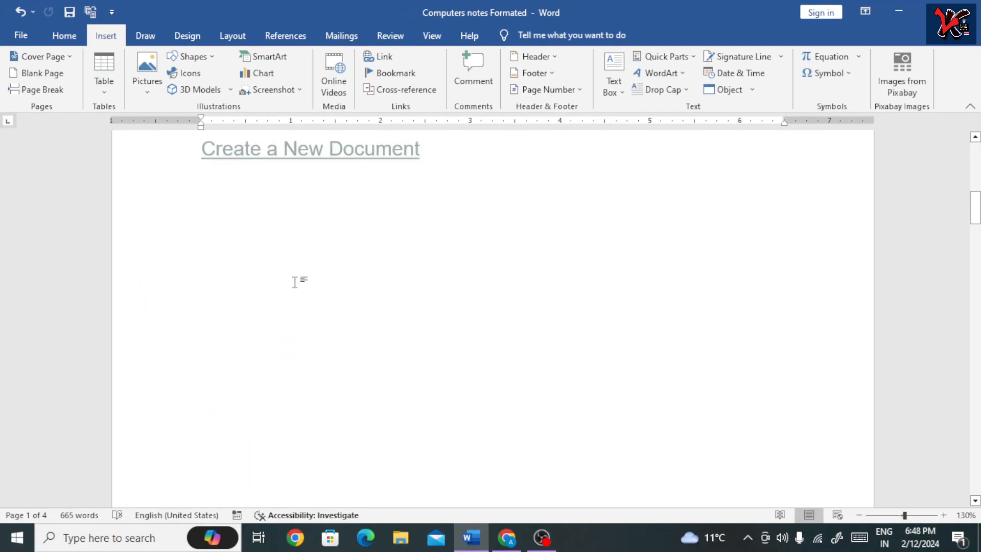
{"action": "scroll", "coordinate": [403, 357], "scroll_direction": "down", "scroll_amount": 10}
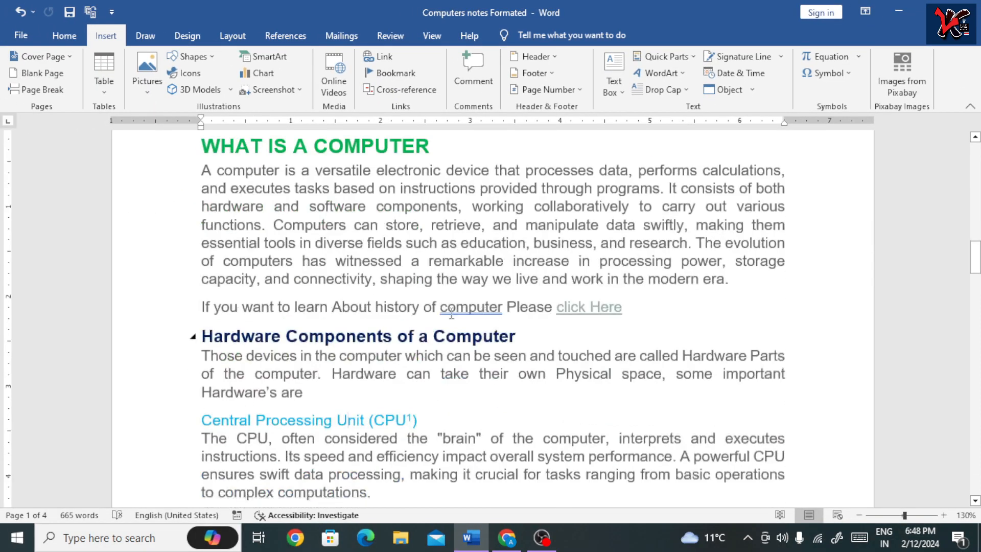
{"action": "scroll", "coordinate": [433, 303], "scroll_direction": "down", "scroll_amount": 15}
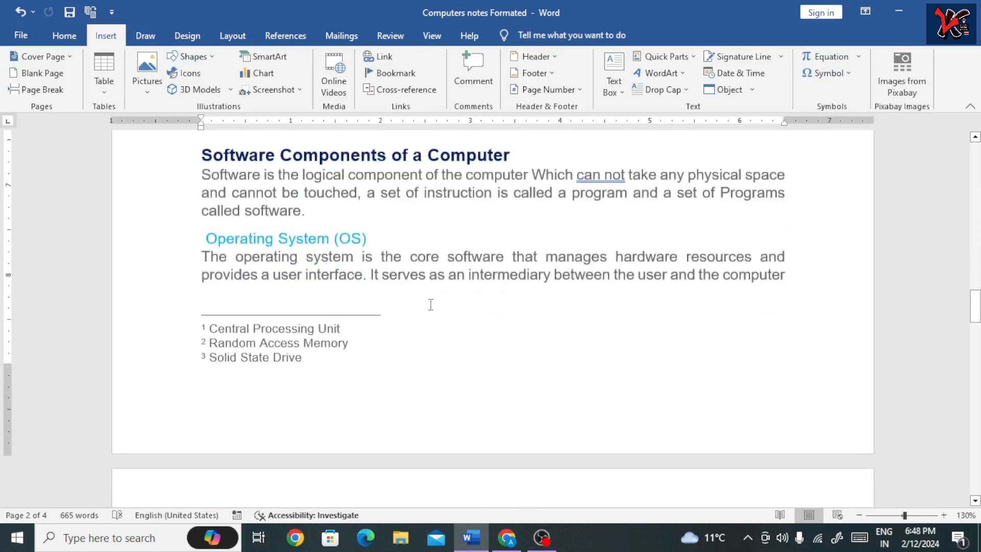
{"action": "scroll", "coordinate": [429, 304], "scroll_direction": "down", "scroll_amount": 5}
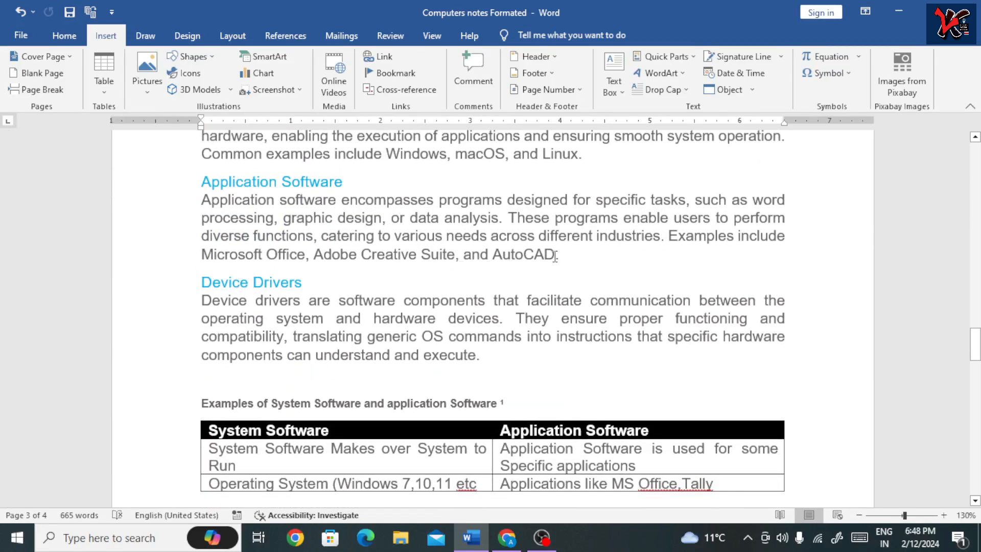
{"action": "left_click_drag", "start_coordinate": [556, 255], "coordinate": [478, 263]}
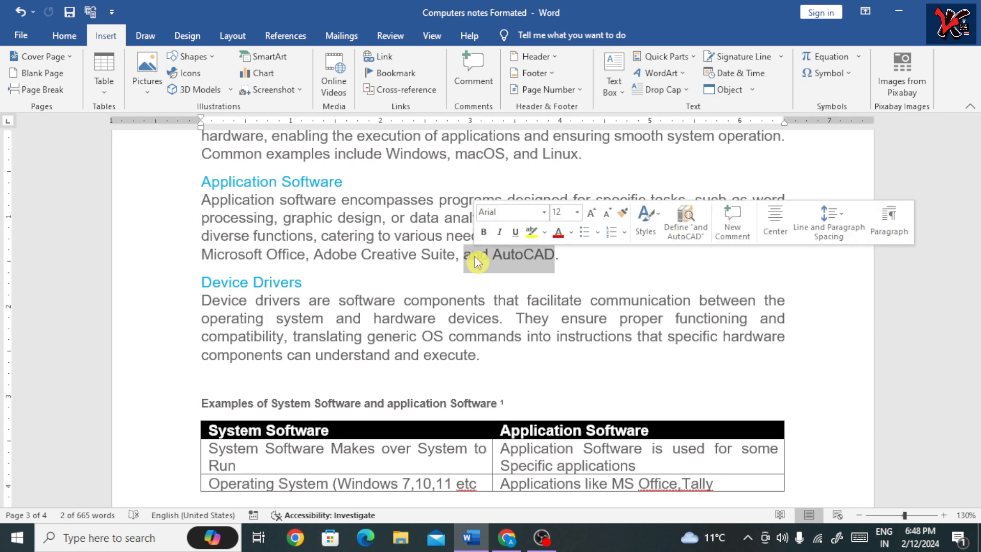
{"action": "left_click", "coordinate": [486, 255]}
{"action": "scroll", "coordinate": [548, 169], "scroll_direction": "down", "scroll_amount": 2}
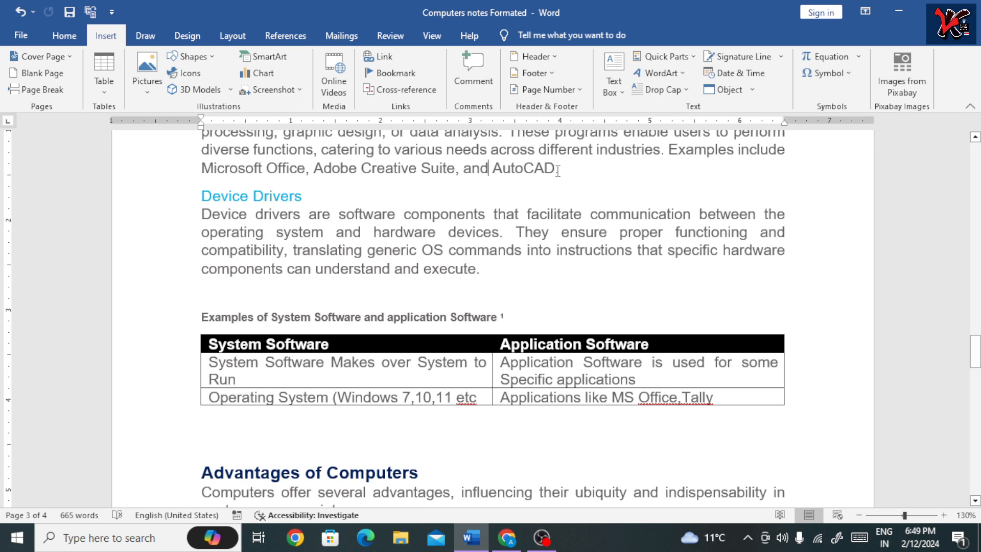
{"action": "left_click_drag", "start_coordinate": [561, 170], "coordinate": [497, 169]}
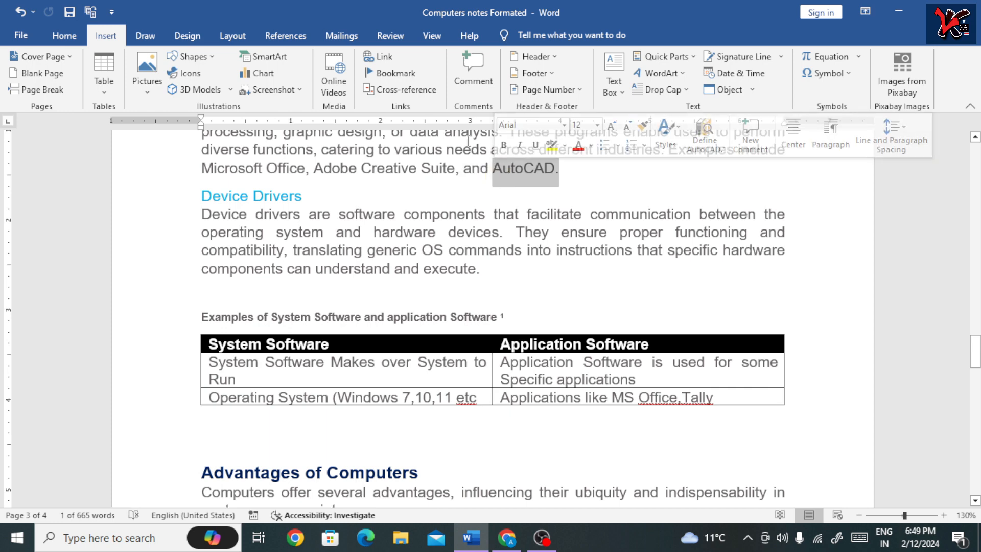
{"action": "left_click", "coordinate": [390, 76]}
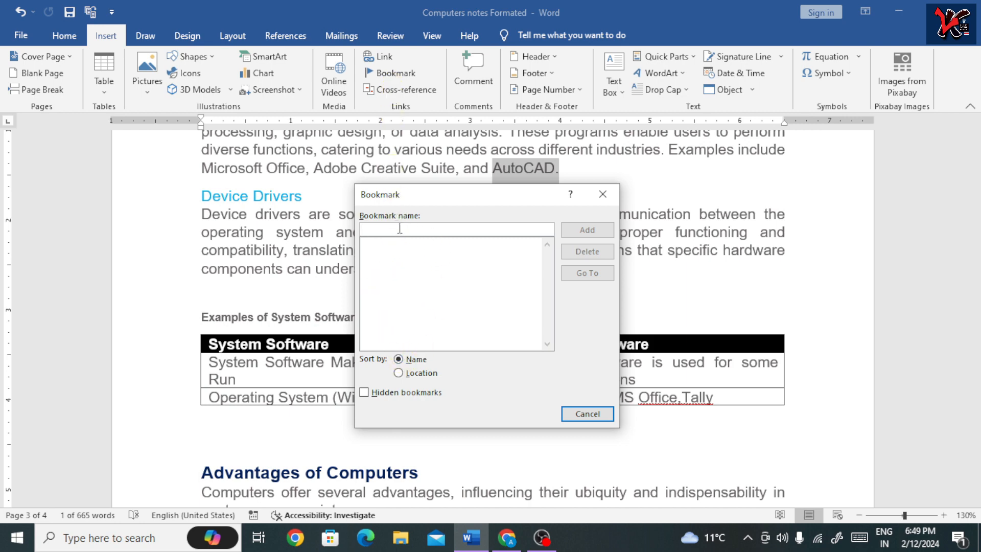
{"action": "type", "text": "De"}
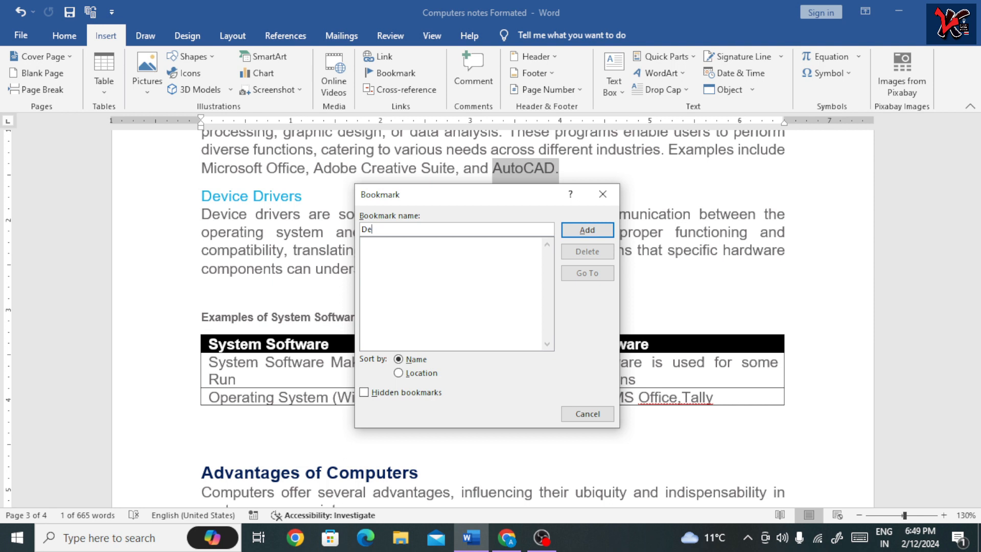
{"action": "type", "text": "vice Drive"}
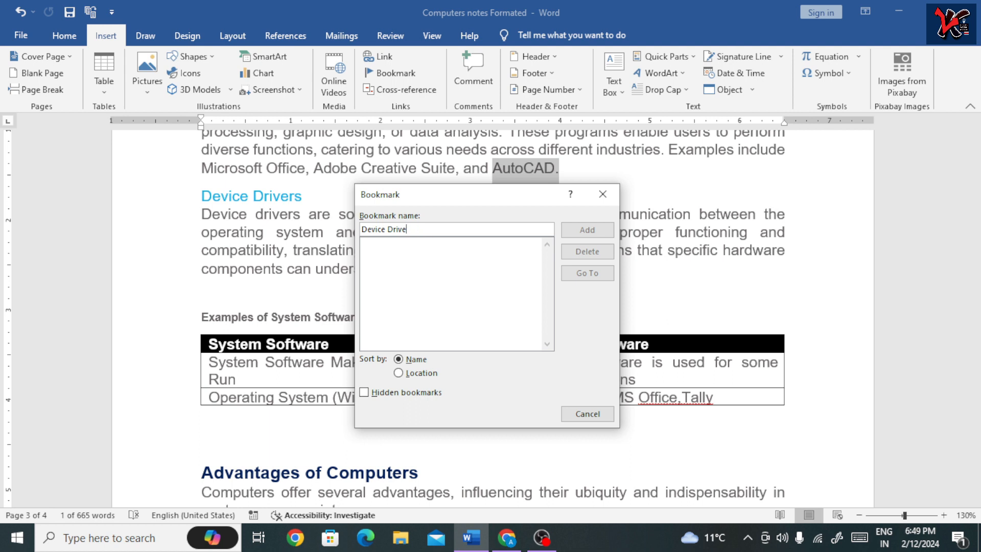
{"action": "key", "text": "BackSpace"}
{"action": "key", "text": "BackSpace"}
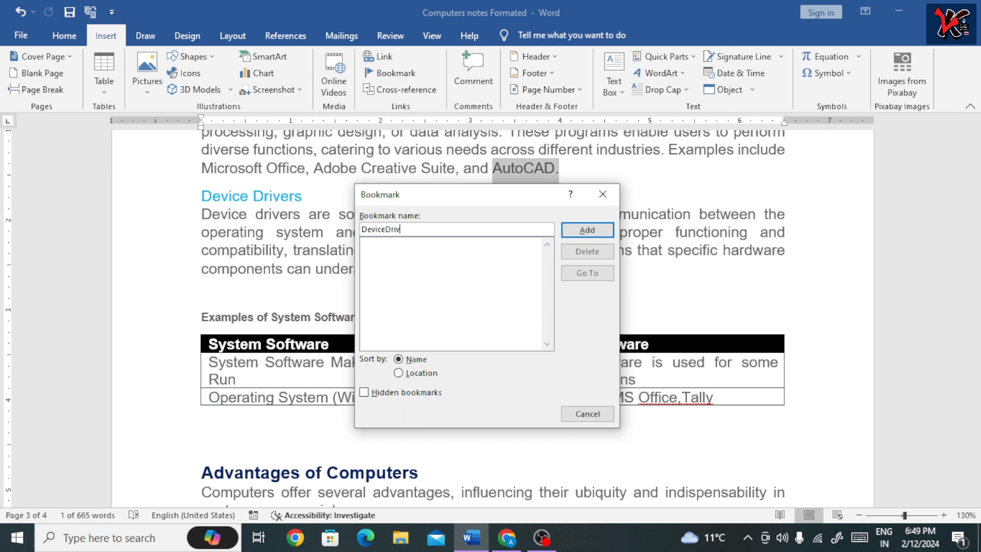
{"action": "left_click", "coordinate": [587, 230]}
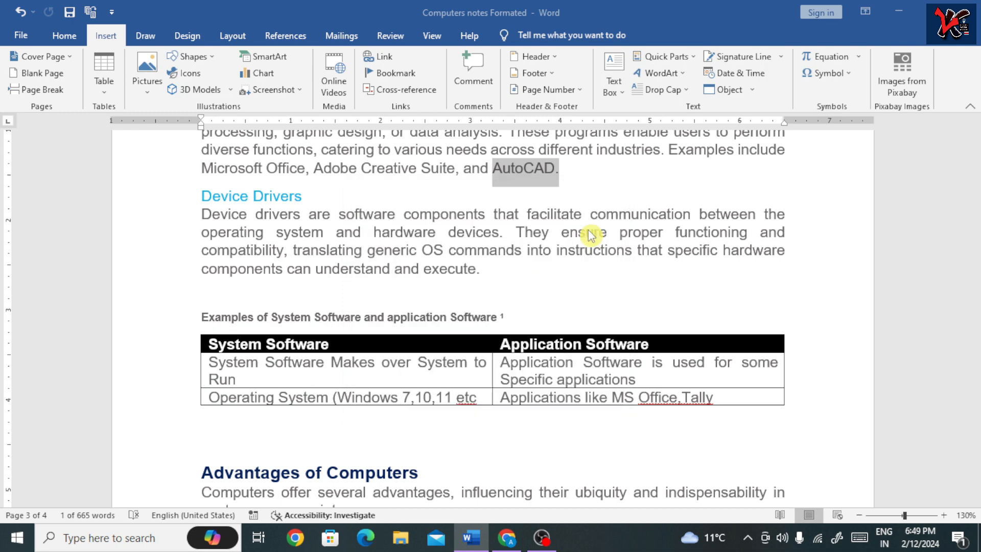
- Return to the start of the document and check the list of saved bookmarks, closing it without changes
{"action": "left_click", "coordinate": [564, 212]}
{"action": "scroll", "coordinate": [344, 220], "scroll_direction": "up", "scroll_amount": 10}
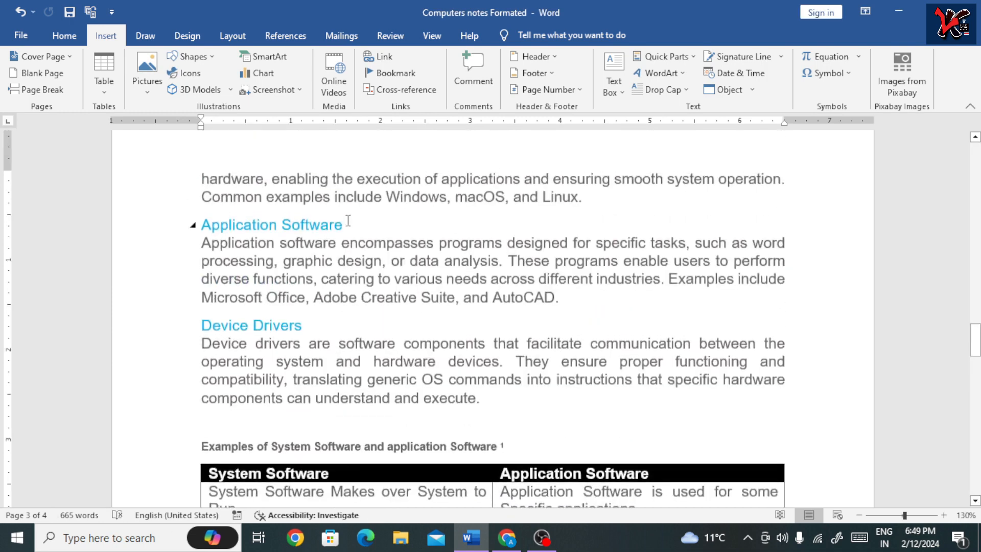
{"action": "left_click_drag", "start_coordinate": [975, 314], "coordinate": [976, 161]}
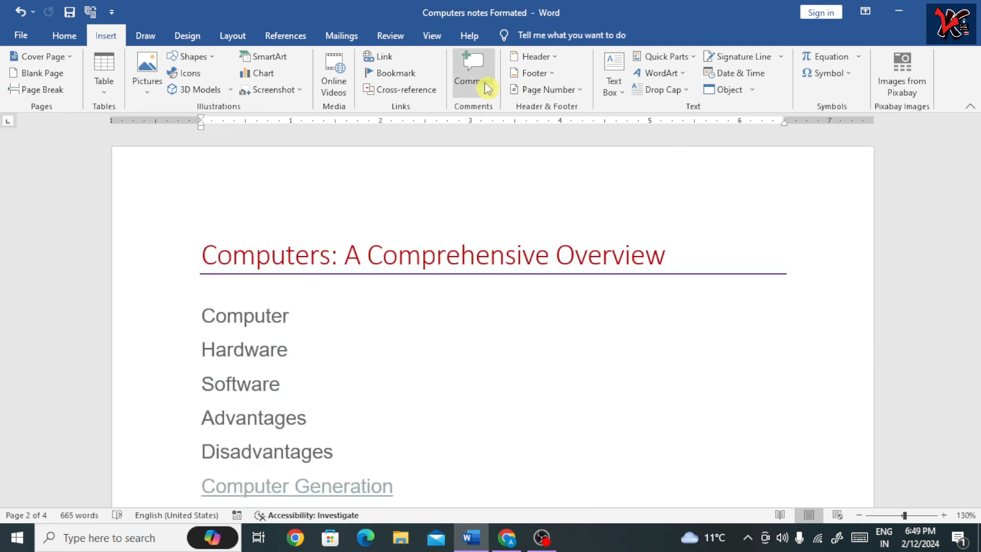
{"action": "left_click", "coordinate": [407, 74]}
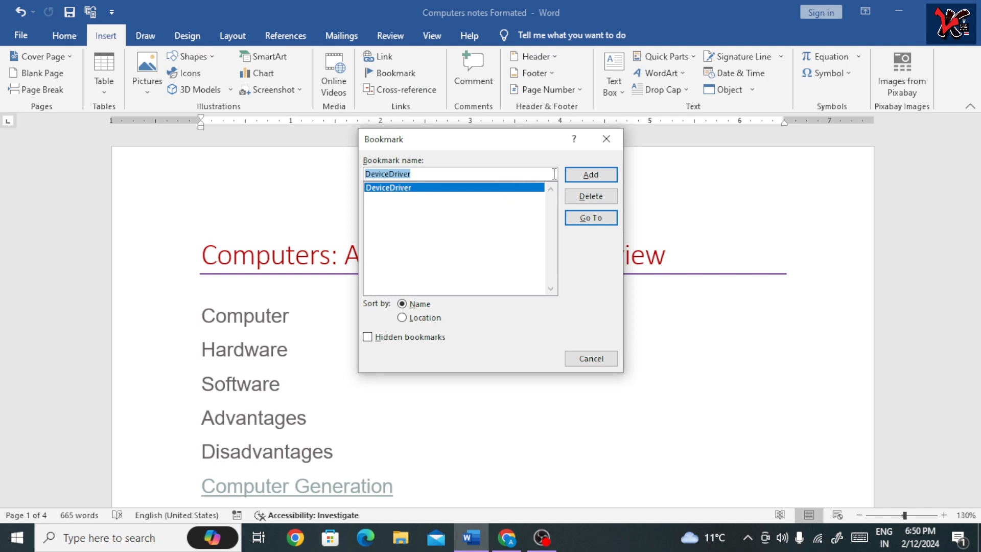
{"action": "left_click", "coordinate": [606, 138]}
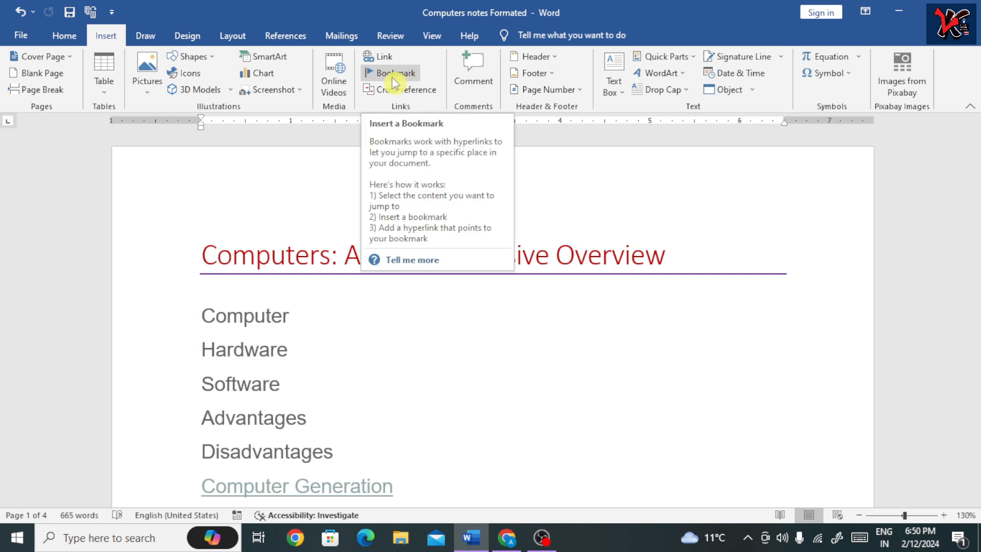
- Add the line "Day 1: Device Driver" below the "Create a New Document" link on the first page
{"action": "scroll", "coordinate": [320, 322], "scroll_direction": "down", "scroll_amount": 5}
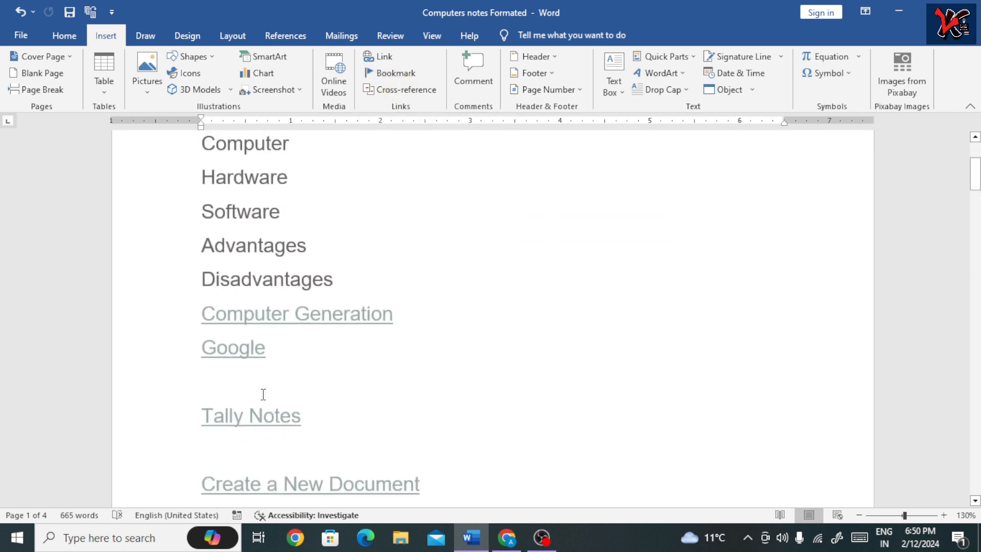
{"action": "scroll", "coordinate": [308, 412], "scroll_direction": "down", "scroll_amount": 3}
{"action": "left_click", "coordinate": [276, 365]}
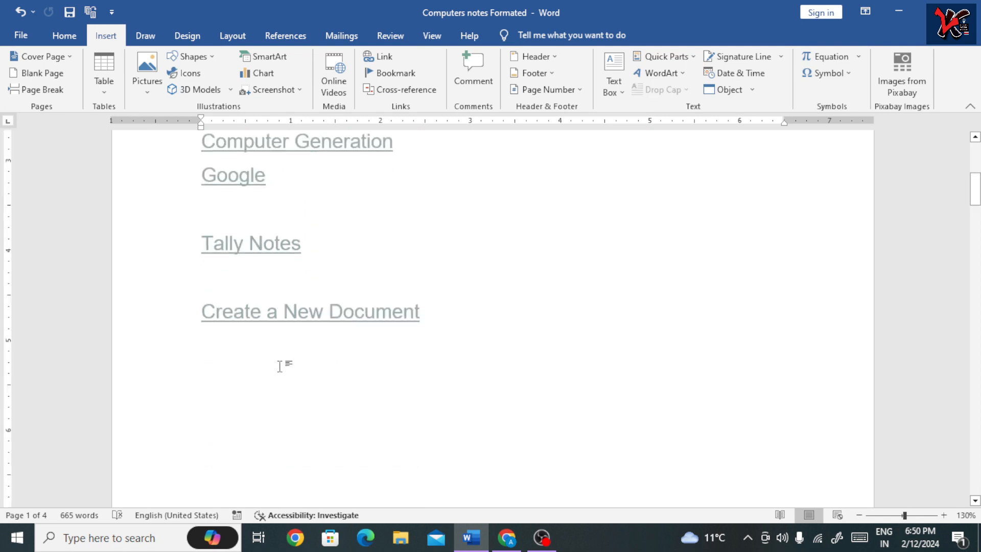
{"action": "key", "text": "Return"}
{"action": "type", "text": "Day 1"}
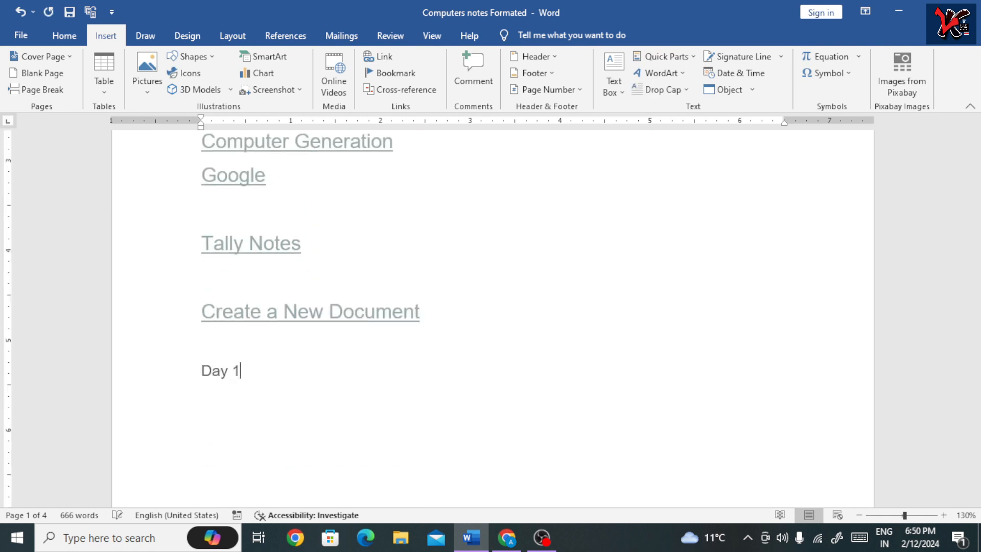
{"action": "type", "text": ": Device Driver"}
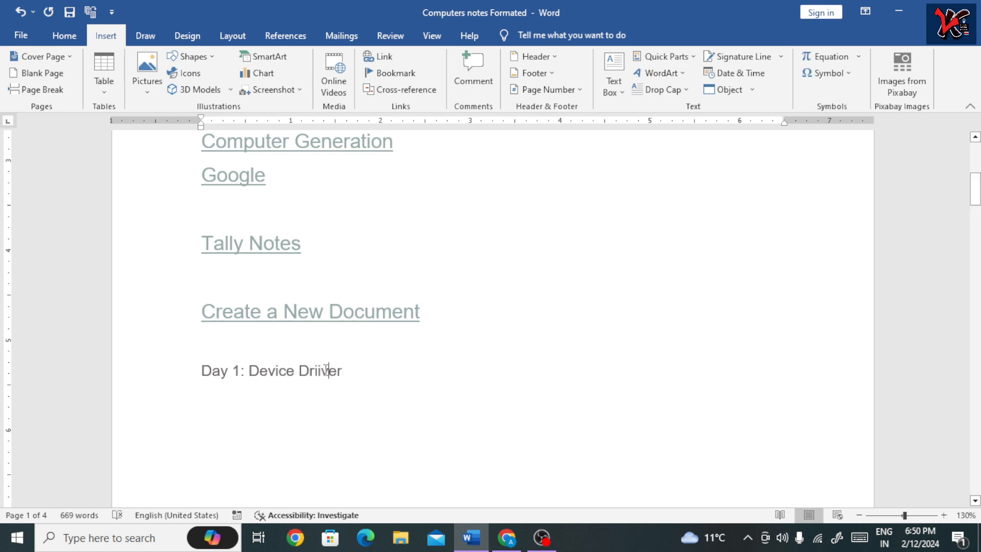
- Link the word "Computer" in the topic list to the heading "What is a computer" in this document
{"action": "scroll", "coordinate": [312, 320], "scroll_direction": "up", "scroll_amount": 6}
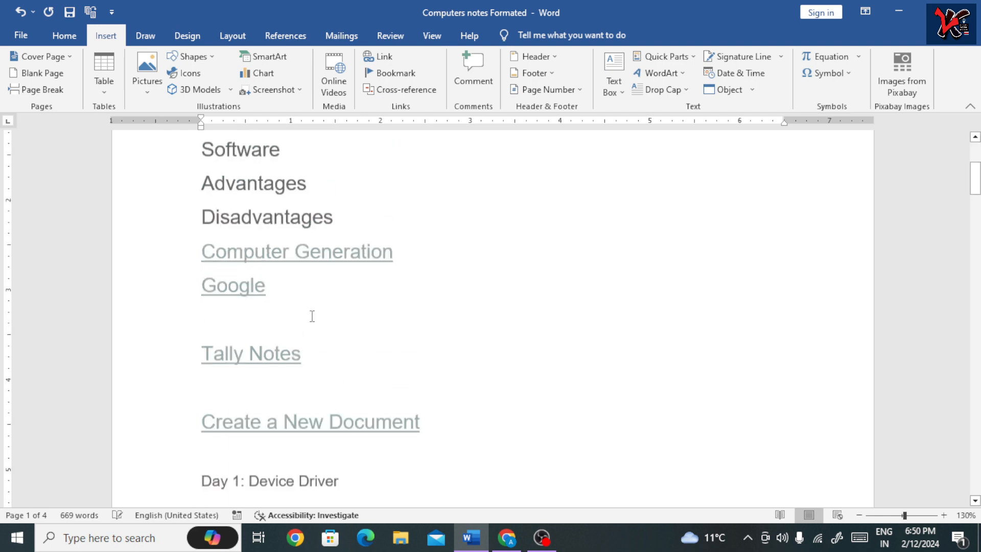
{"action": "left_click_drag", "start_coordinate": [294, 274], "coordinate": [204, 276]}
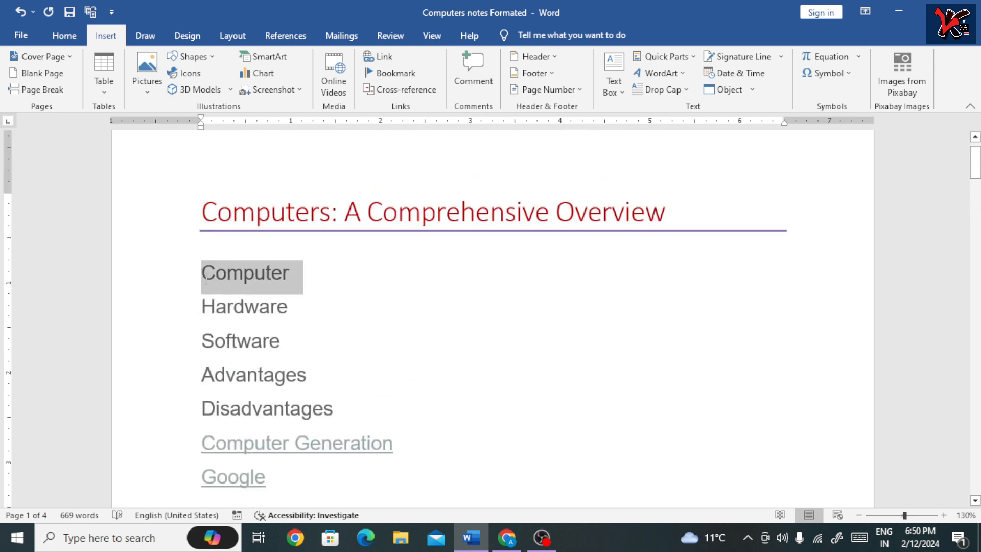
{"action": "left_click", "coordinate": [383, 57]}
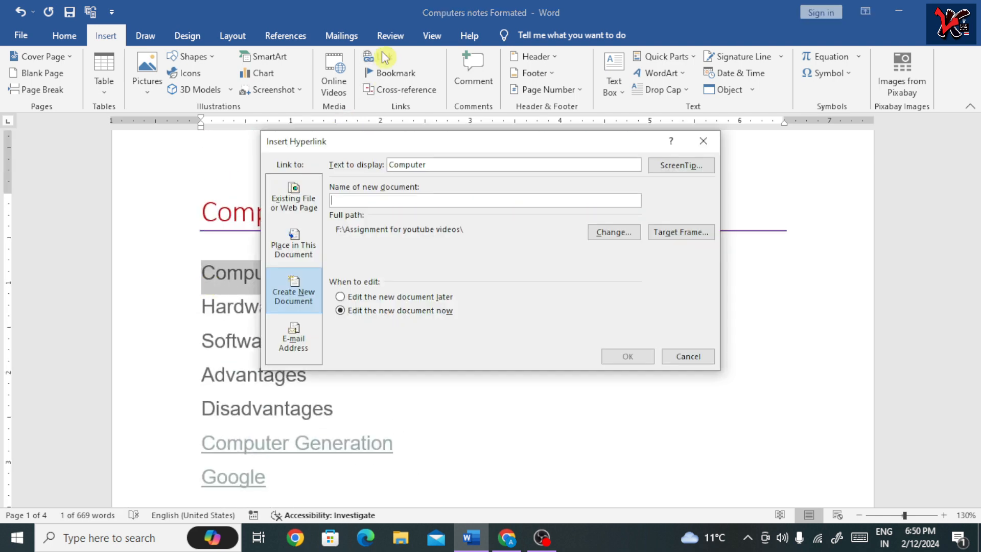
{"action": "left_click", "coordinate": [294, 244]}
{"action": "left_click_drag", "start_coordinate": [635, 270], "coordinate": [638, 154]}
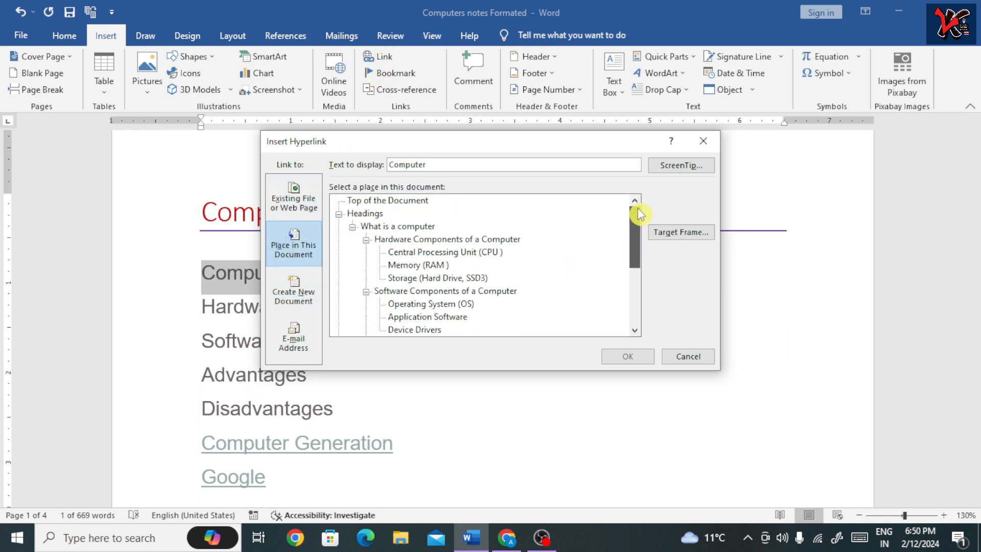
{"action": "left_click", "coordinate": [339, 215]}
{"action": "left_click", "coordinate": [339, 214]}
{"action": "left_click", "coordinate": [353, 214]}
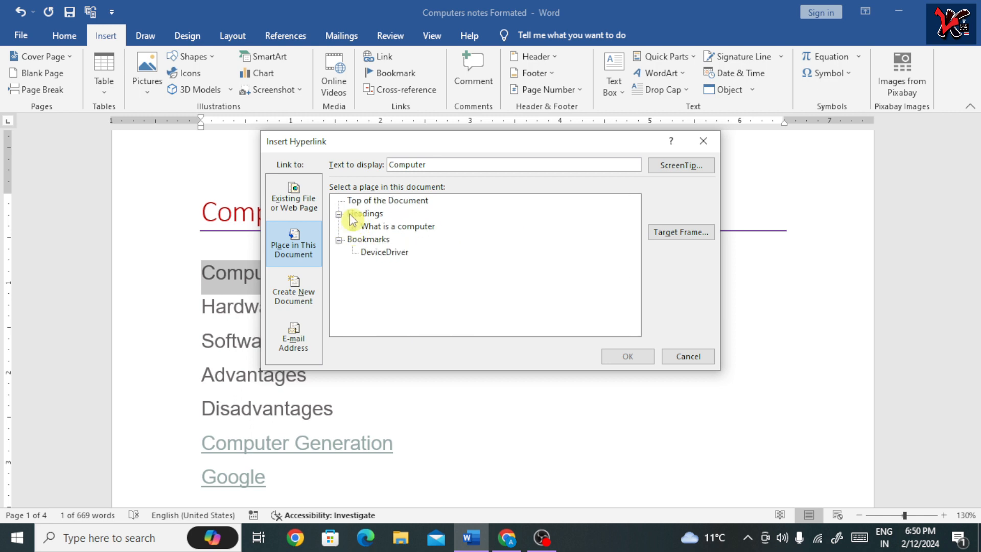
{"action": "left_click", "coordinate": [398, 226]}
{"action": "left_click", "coordinate": [632, 359]}
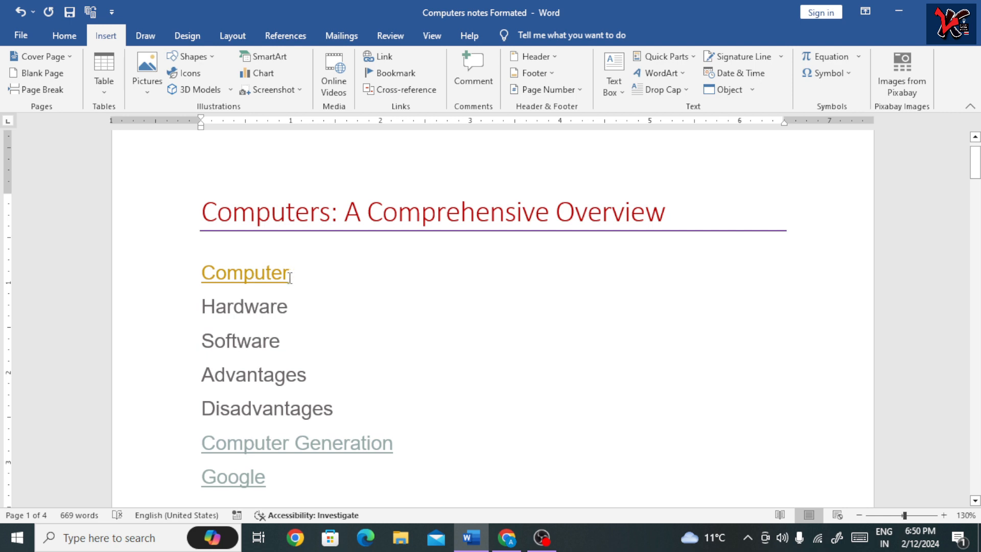
- Link the word "Hardware" in the topic list to the heading "Hardware Components of a Computer" in this document
{"action": "left_click_drag", "start_coordinate": [289, 307], "coordinate": [202, 309]}
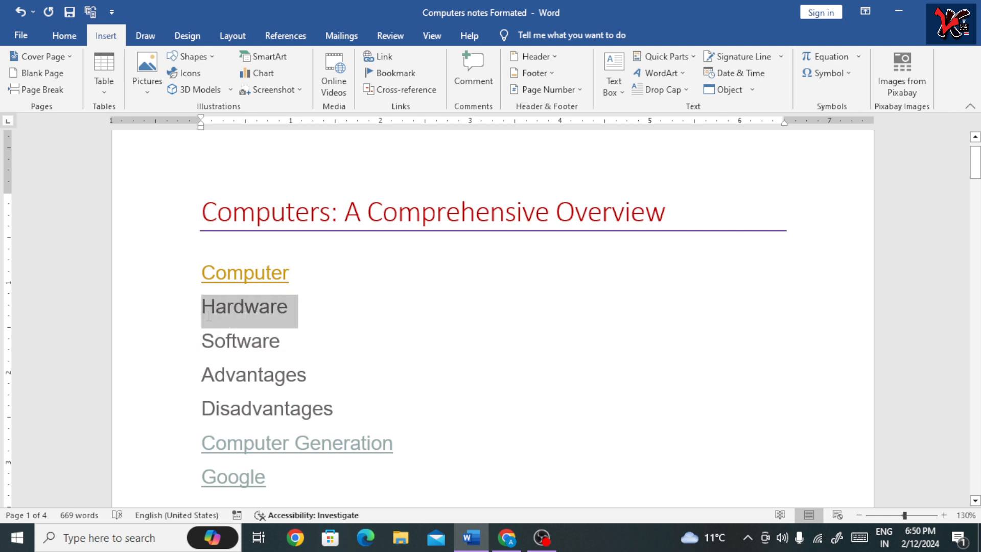
{"action": "left_click", "coordinate": [375, 53]}
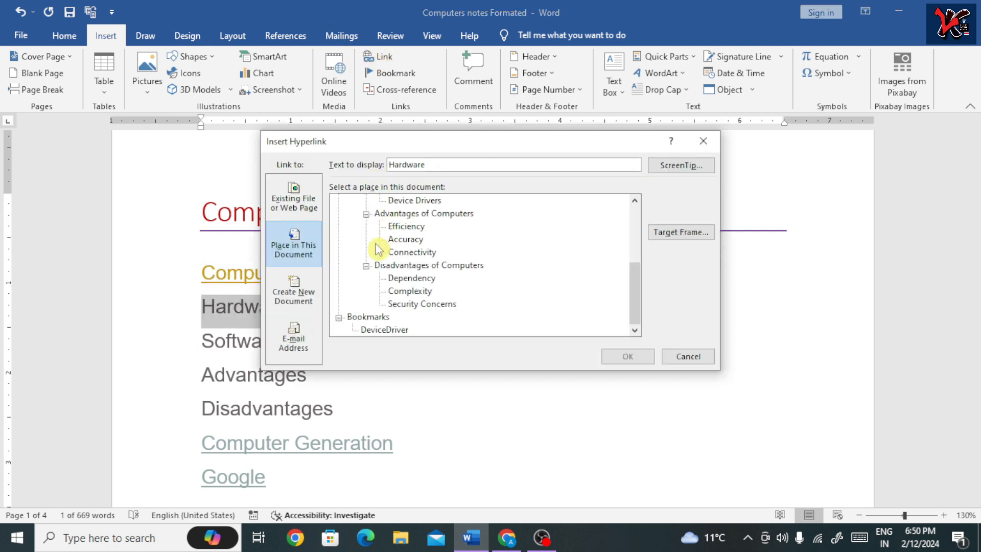
{"action": "scroll", "coordinate": [385, 240], "scroll_direction": "up", "scroll_amount": 1}
{"action": "scroll", "coordinate": [384, 240], "scroll_direction": "up", "scroll_amount": 3}
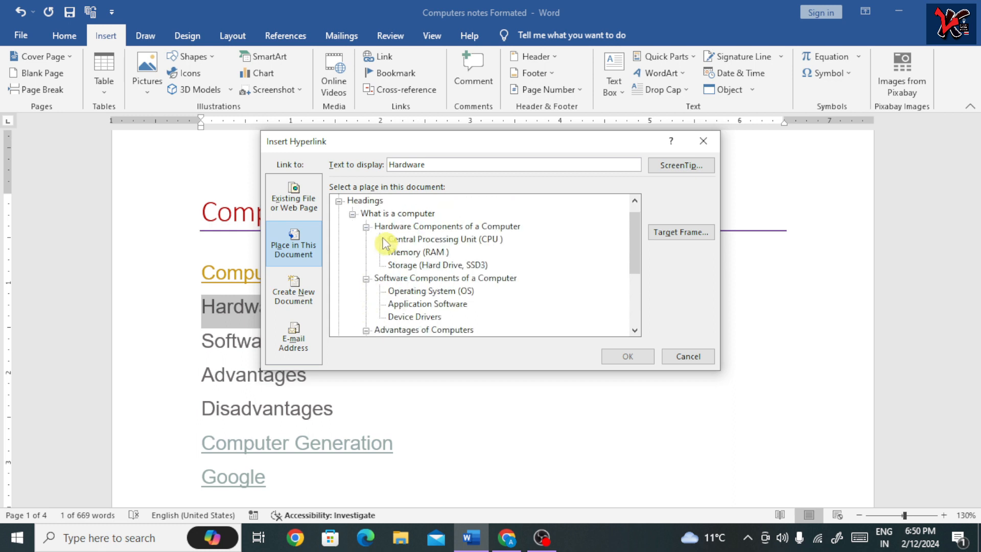
{"action": "left_click", "coordinate": [367, 227]}
{"action": "left_click", "coordinate": [391, 227]}
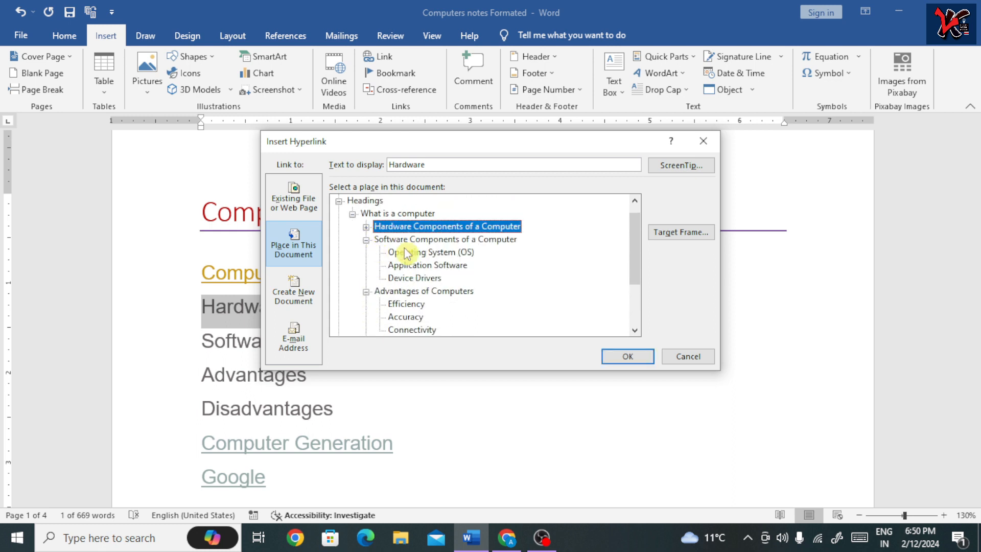
{"action": "left_click", "coordinate": [627, 356]}
- Link the word "Software" in the topic list to the heading "Software Components of a Computer" in this document
{"action": "left_click", "coordinate": [194, 344]}
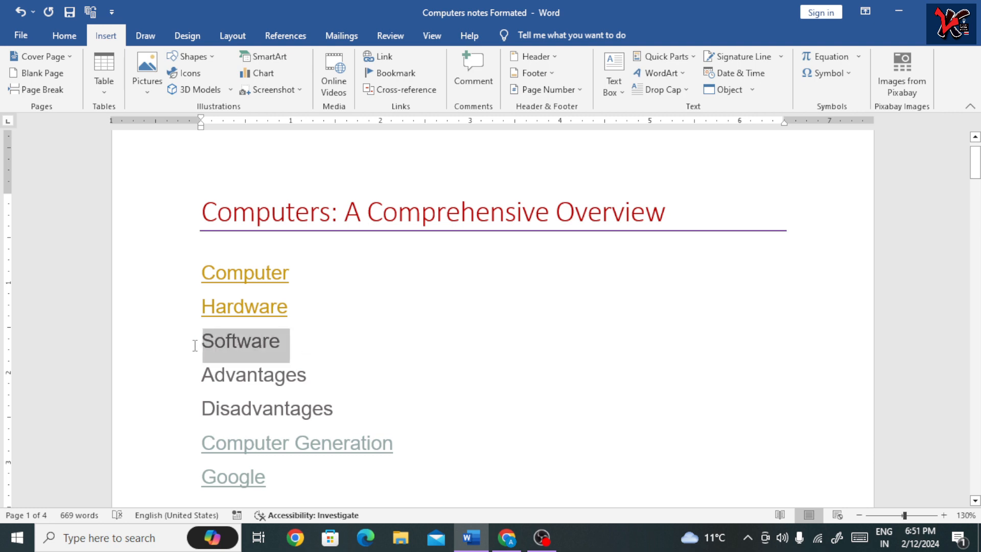
{"action": "left_click", "coordinate": [385, 61]}
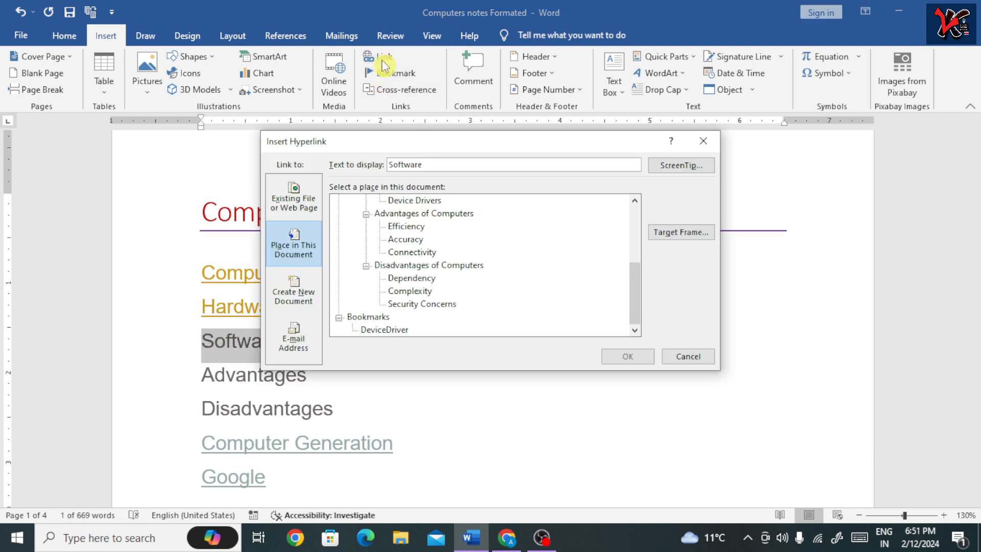
{"action": "scroll", "coordinate": [371, 221], "scroll_direction": "up", "scroll_amount": 4}
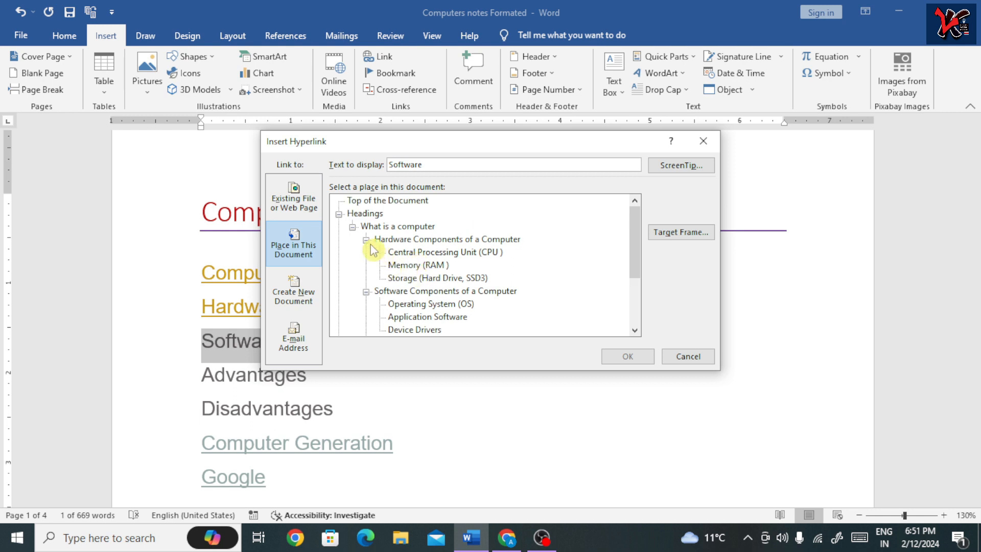
{"action": "left_click", "coordinate": [381, 291]}
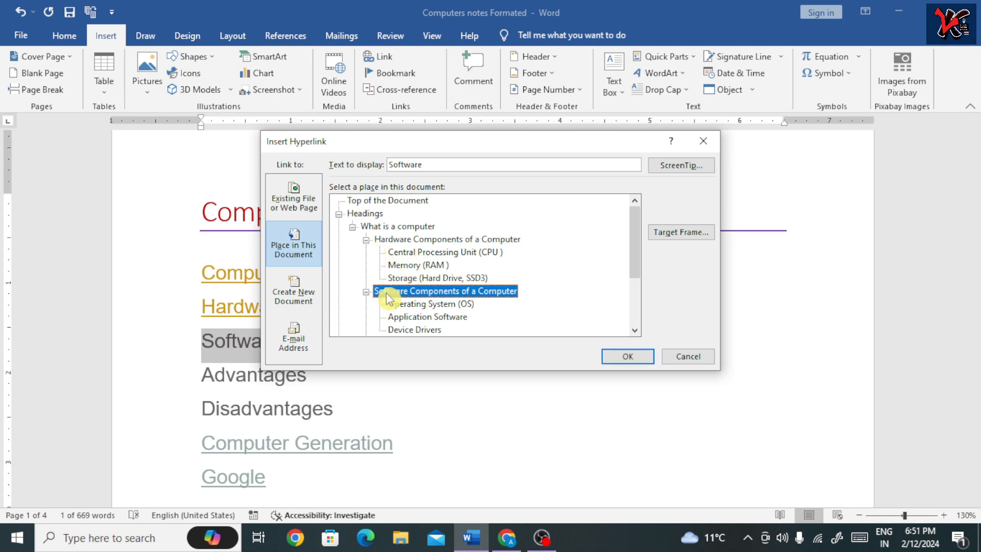
{"action": "left_click", "coordinate": [639, 358]}
- Link the word "Advantages" in the topic list to the heading "Advantages of Computers" in this document
{"action": "scroll", "coordinate": [387, 360], "scroll_direction": "down", "scroll_amount": 1}
{"action": "left_click_drag", "start_coordinate": [316, 332], "coordinate": [202, 332]}
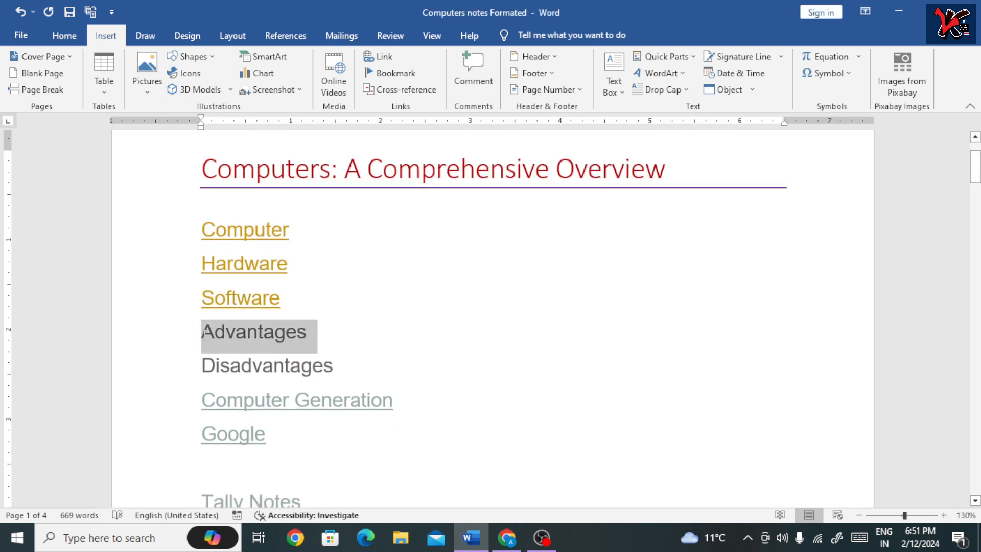
{"action": "left_click", "coordinate": [379, 57]}
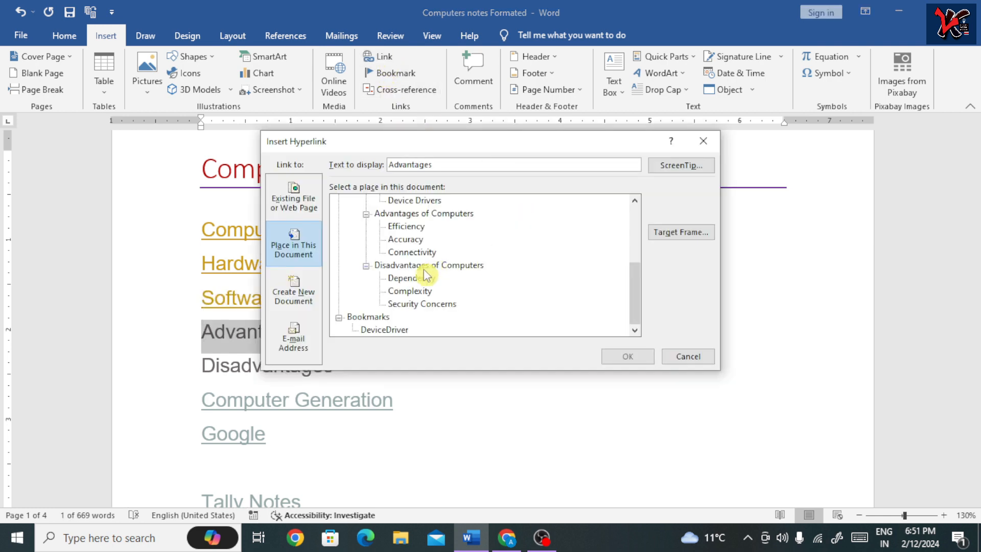
{"action": "left_click", "coordinate": [403, 215]}
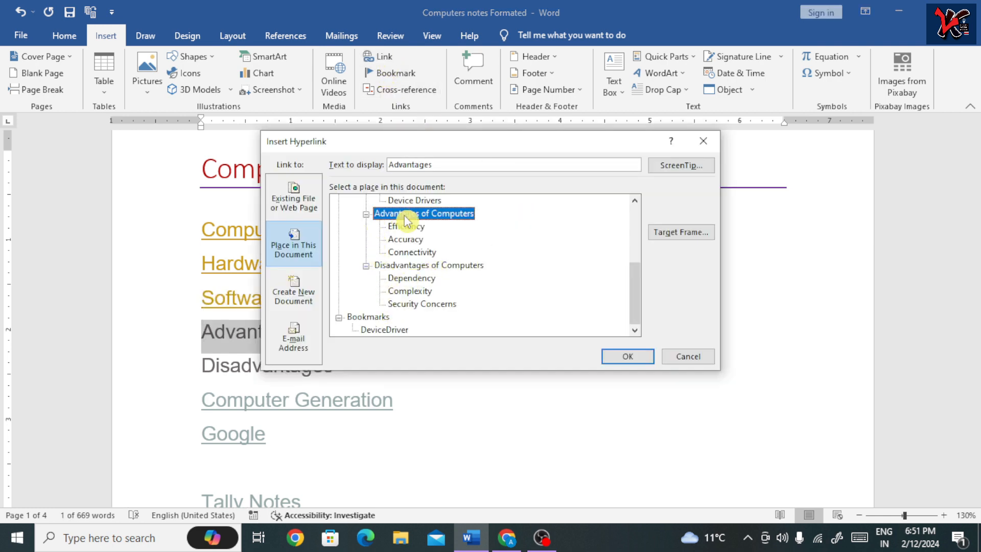
{"action": "left_click", "coordinate": [629, 358]}
- Link the word "Disadvantages" in the topic list to the heading "Disadvantages of Computers" in this document
{"action": "left_click_drag", "start_coordinate": [342, 372], "coordinate": [202, 366]}
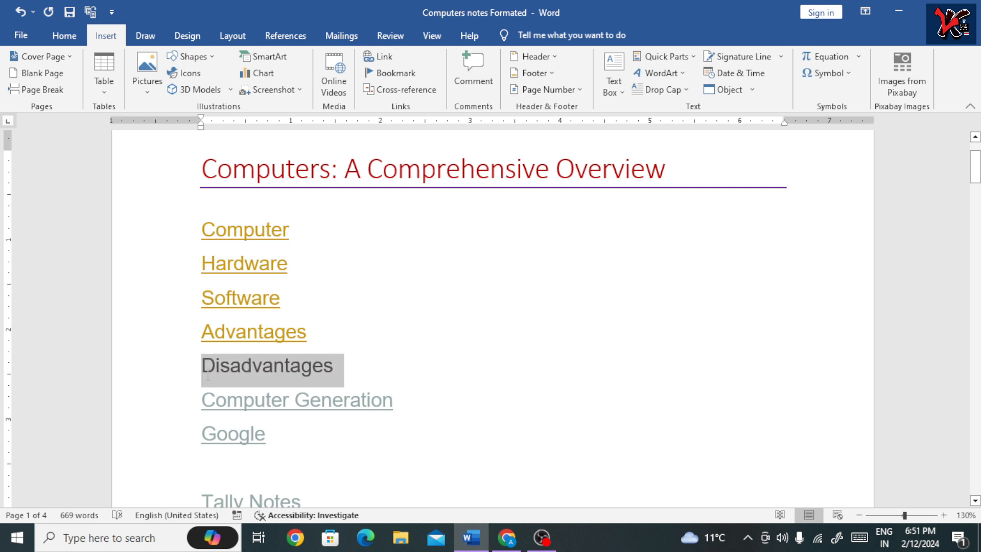
{"action": "left_click", "coordinate": [382, 58]}
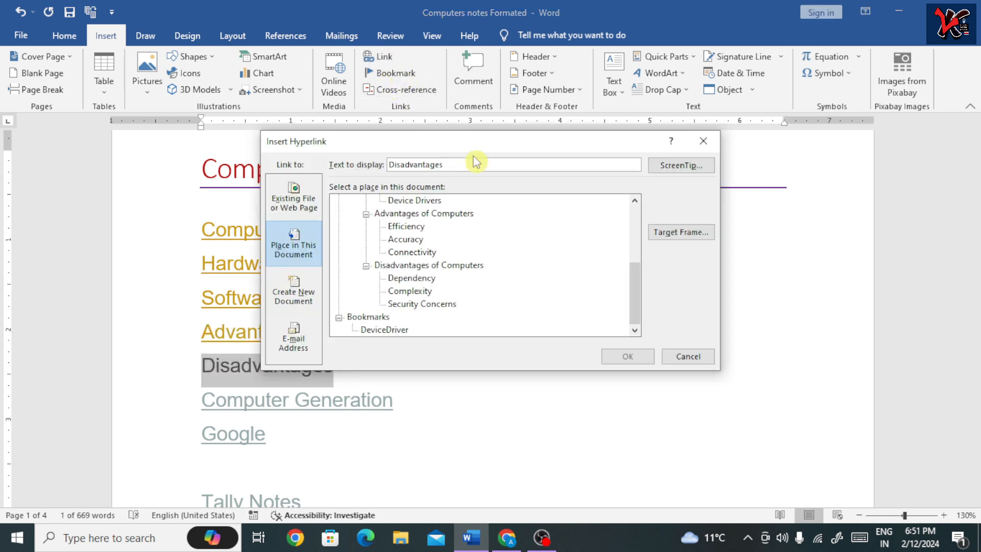
{"action": "left_click", "coordinate": [398, 265]}
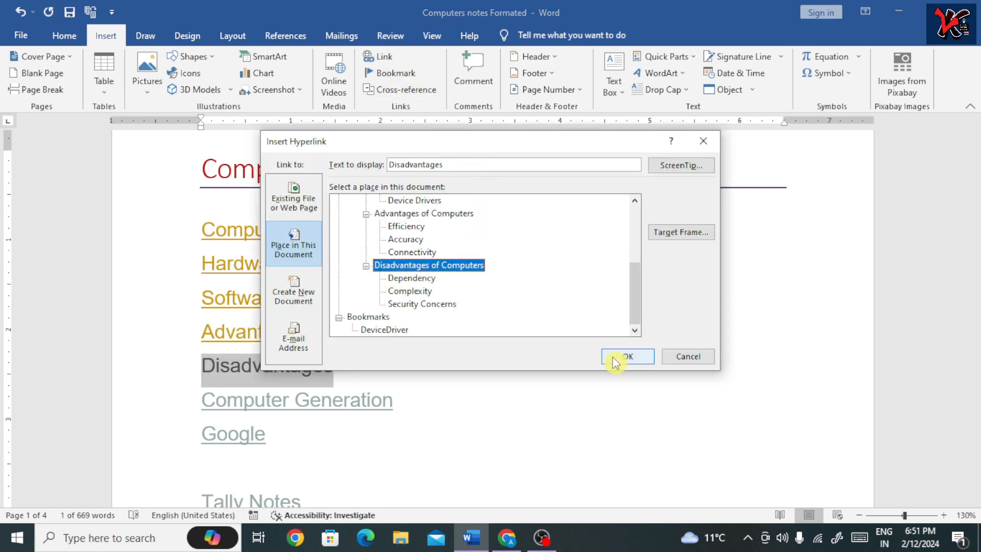
{"action": "left_click", "coordinate": [628, 357]}
- Link the words "Device Driver" in the "Day 1" line to the bookmark "DeviceDriver"
{"action": "scroll", "coordinate": [169, 353], "scroll_direction": "down", "scroll_amount": 6}
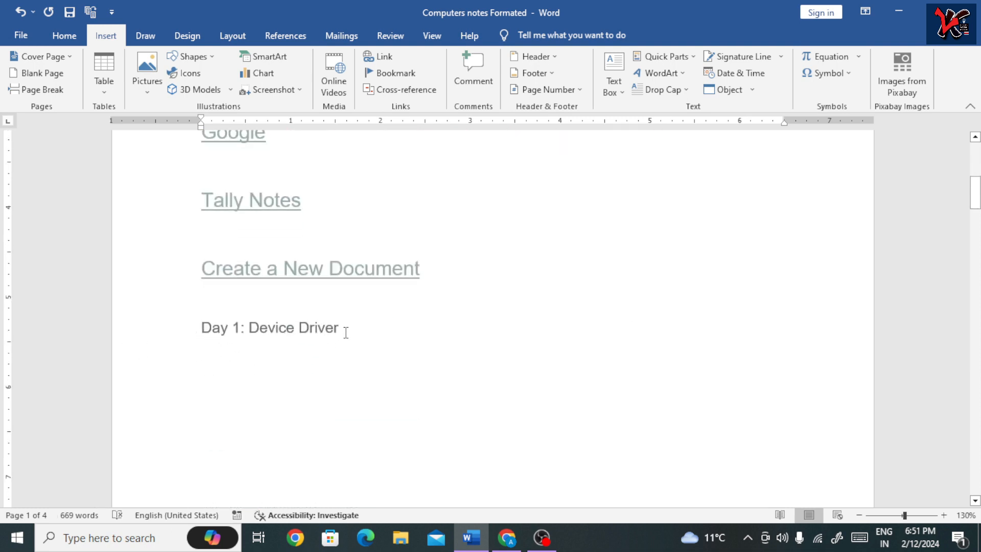
{"action": "left_click_drag", "start_coordinate": [346, 331], "coordinate": [249, 328]}
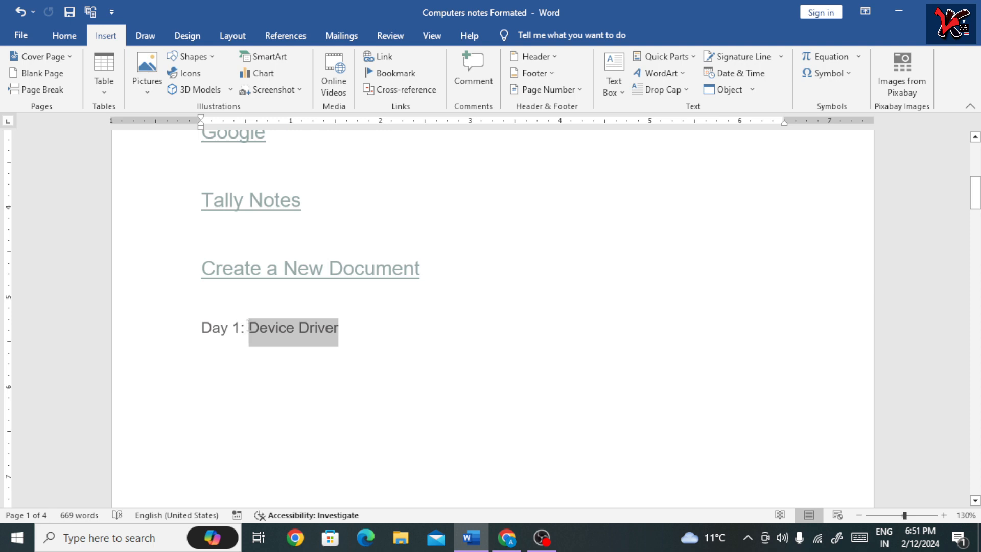
{"action": "left_click", "coordinate": [393, 60]}
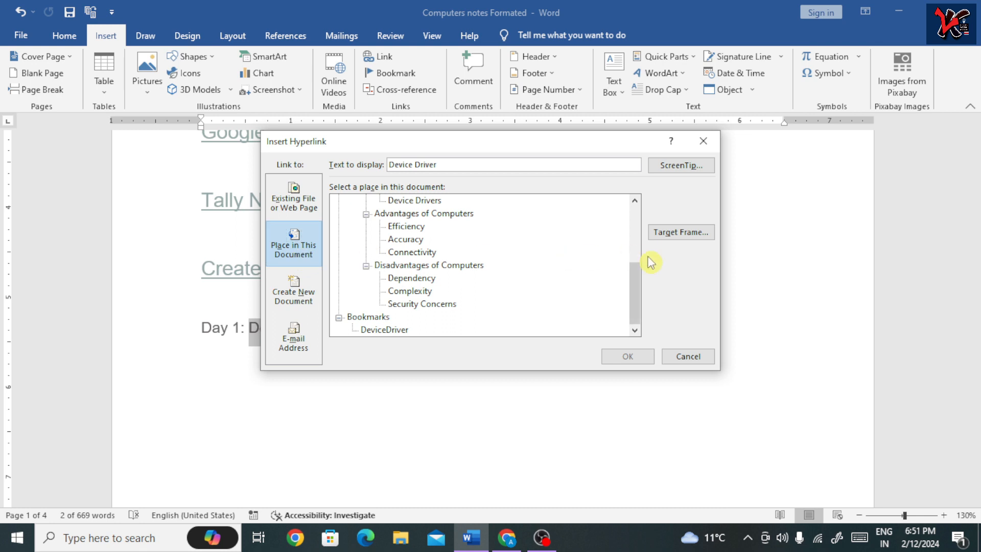
{"action": "left_click", "coordinate": [375, 319]}
{"action": "left_click", "coordinate": [374, 330]}
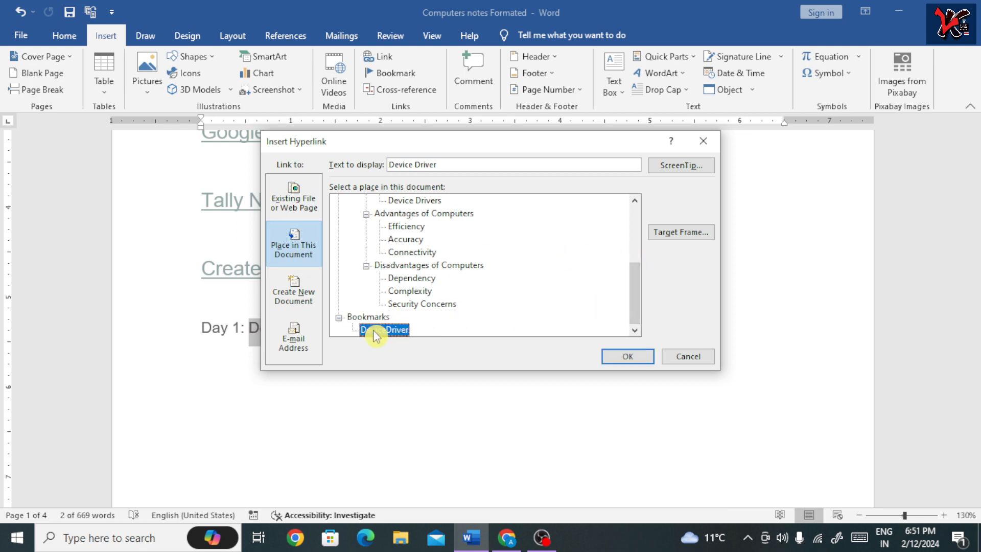
{"action": "left_click", "coordinate": [618, 358]}
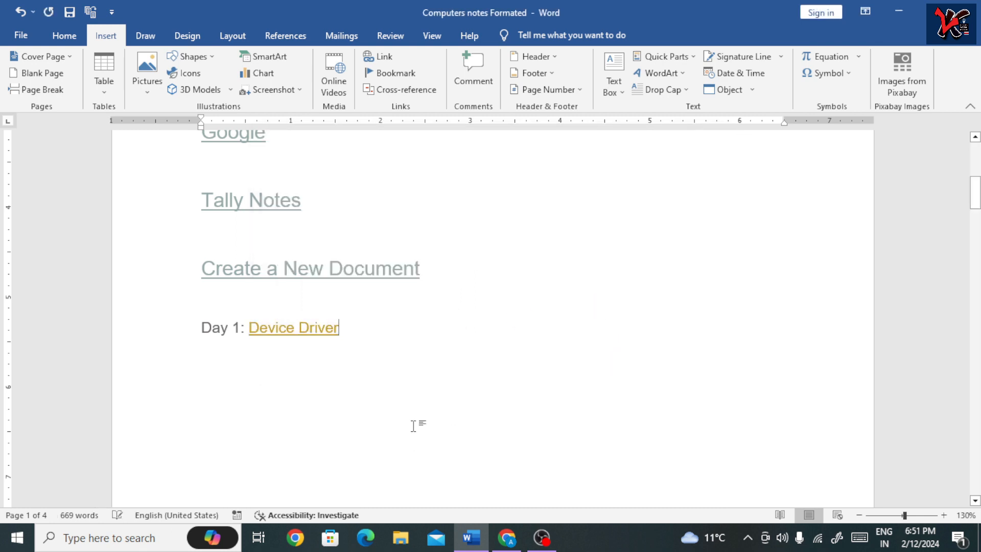
- Test the "Device Driver", "Hardware" and "Advantages" links by following each one and returning to the first page
{"action": "left_click", "coordinate": [302, 332], "text": "ctrl"}
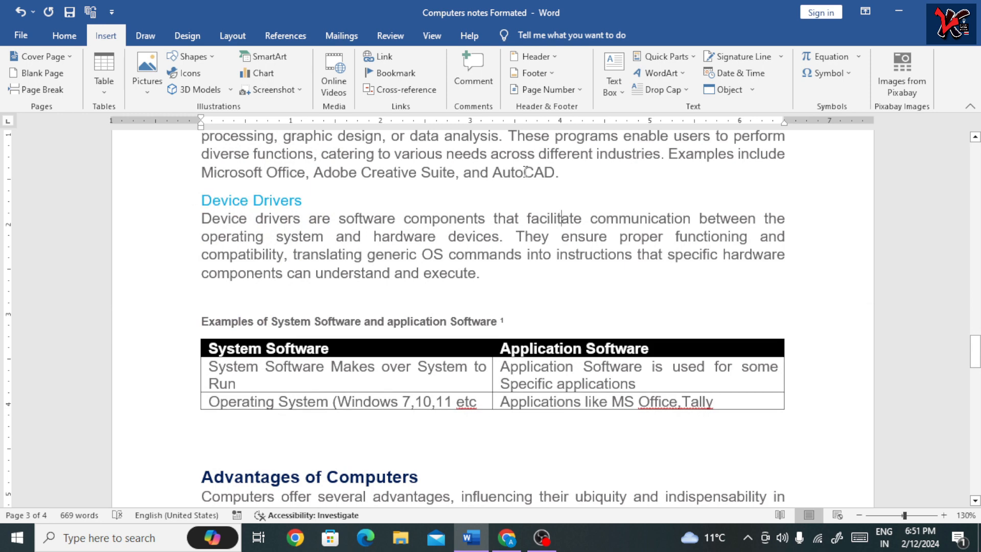
{"action": "left_click_drag", "start_coordinate": [975, 356], "coordinate": [975, 158]}
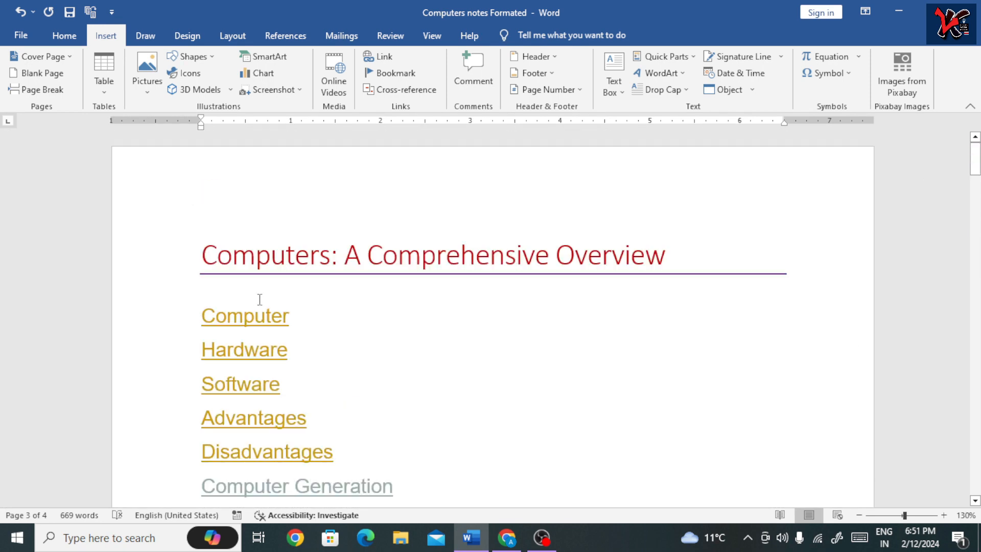
{"action": "left_click", "coordinate": [233, 358], "text": "ctrl"}
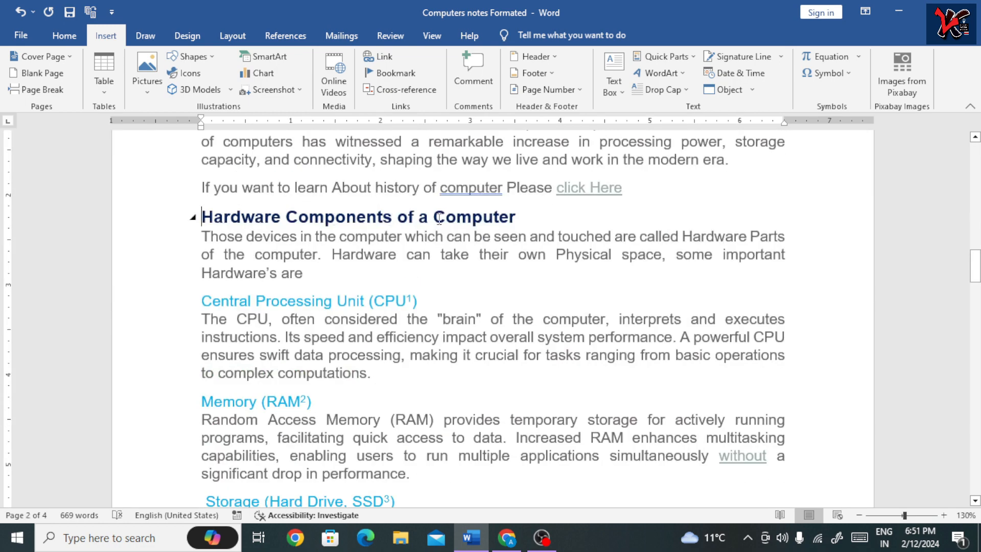
{"action": "left_click_drag", "start_coordinate": [975, 266], "coordinate": [975, 163]}
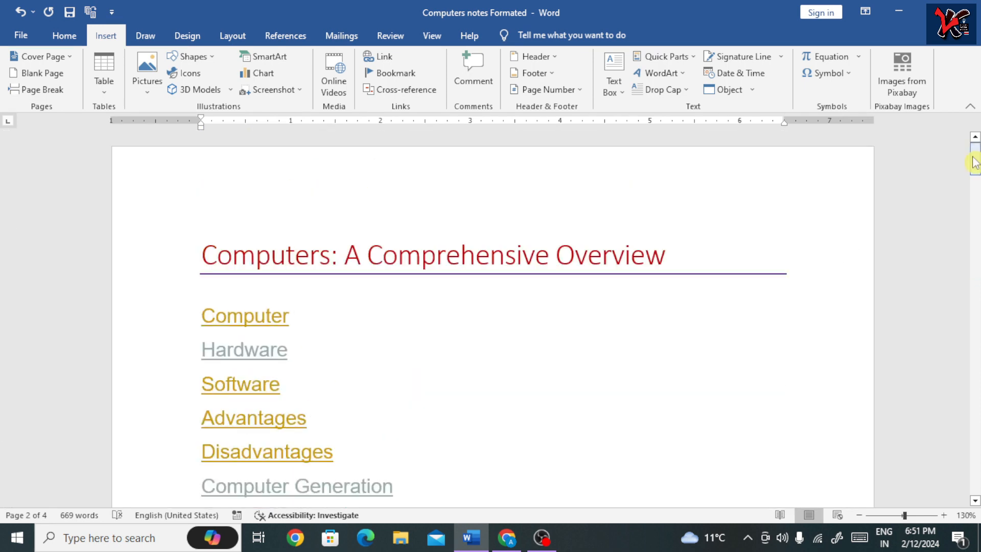
{"action": "left_click", "coordinate": [261, 424], "text": "ctrl"}
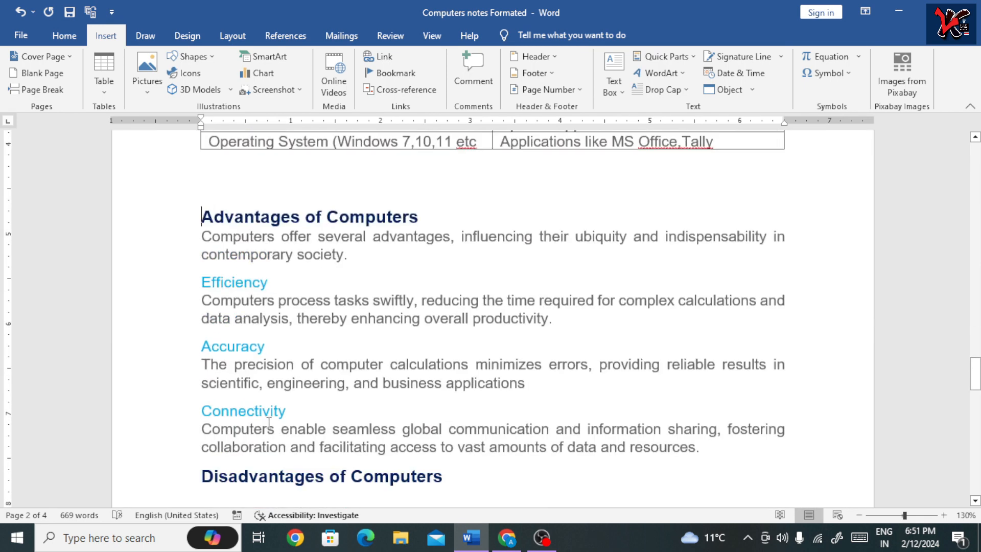
{"action": "key", "text": "alt+Left"}
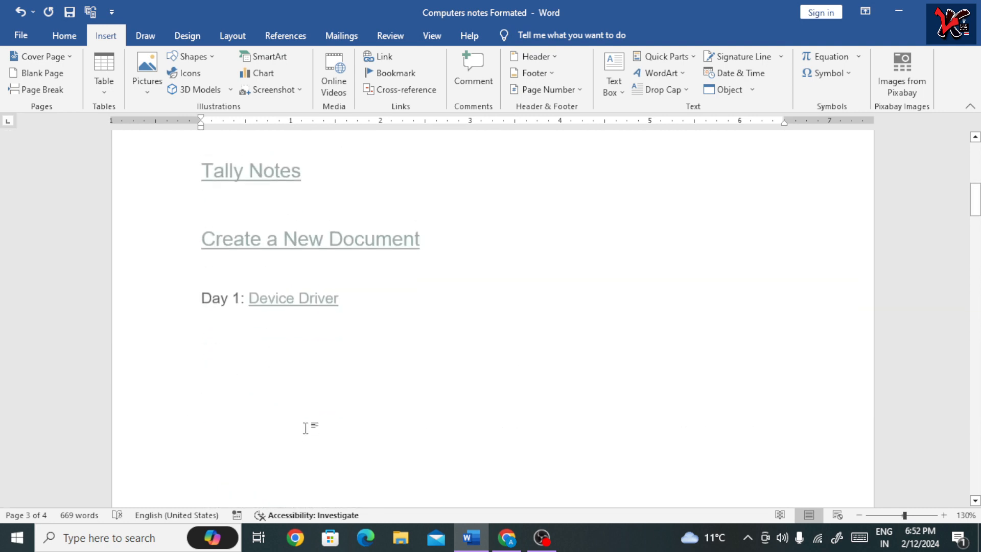
- Add blank lines below the "Day 1: Device Driver" line on the first page
{"action": "left_click", "coordinate": [382, 264]}
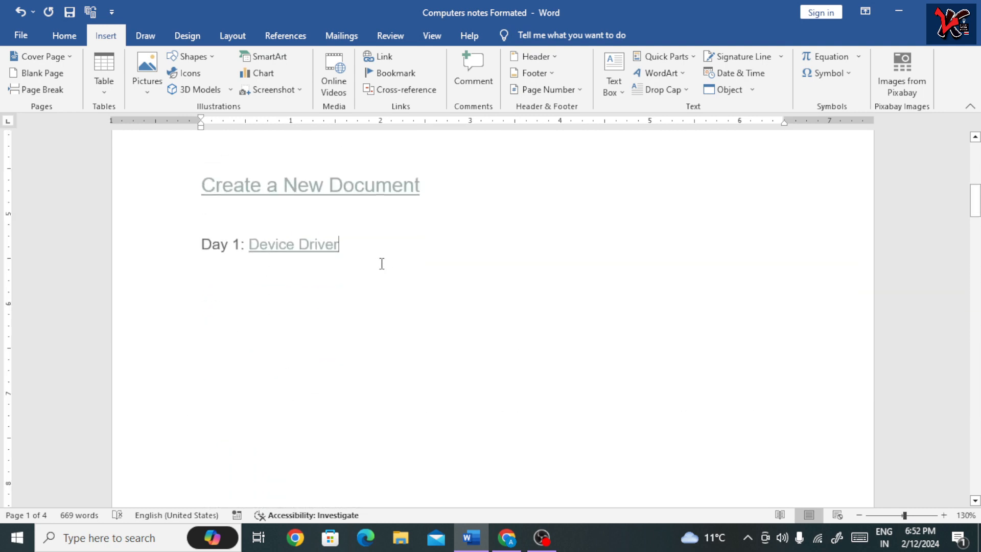
{"action": "key", "text": "Return"}
{"action": "key", "text": "Return"}
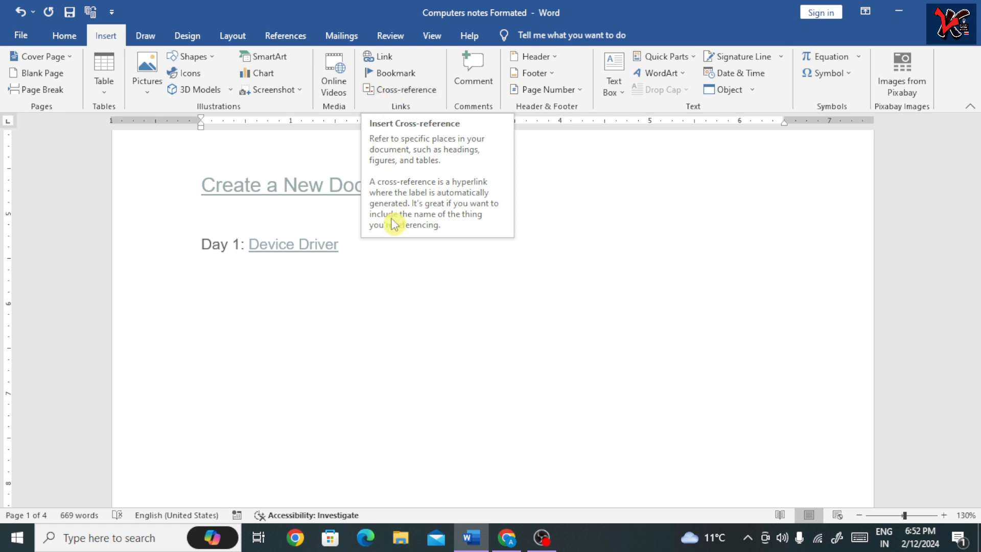
- Remove the footnote mark from the "Central Processing Unit (CPU)" heading on page 2
{"action": "scroll", "coordinate": [388, 302], "scroll_direction": "down", "scroll_amount": 15}
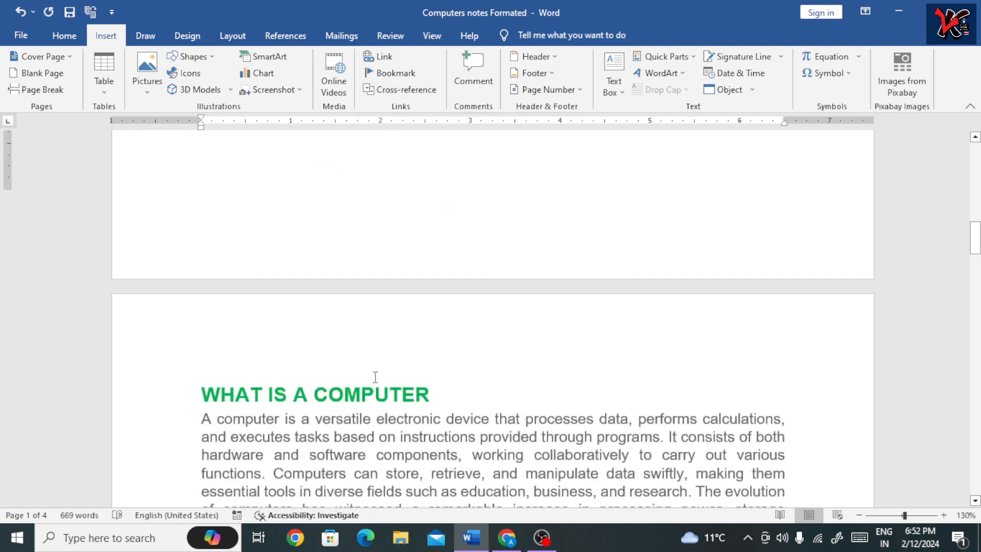
{"action": "scroll", "coordinate": [374, 375], "scroll_direction": "down", "scroll_amount": 2}
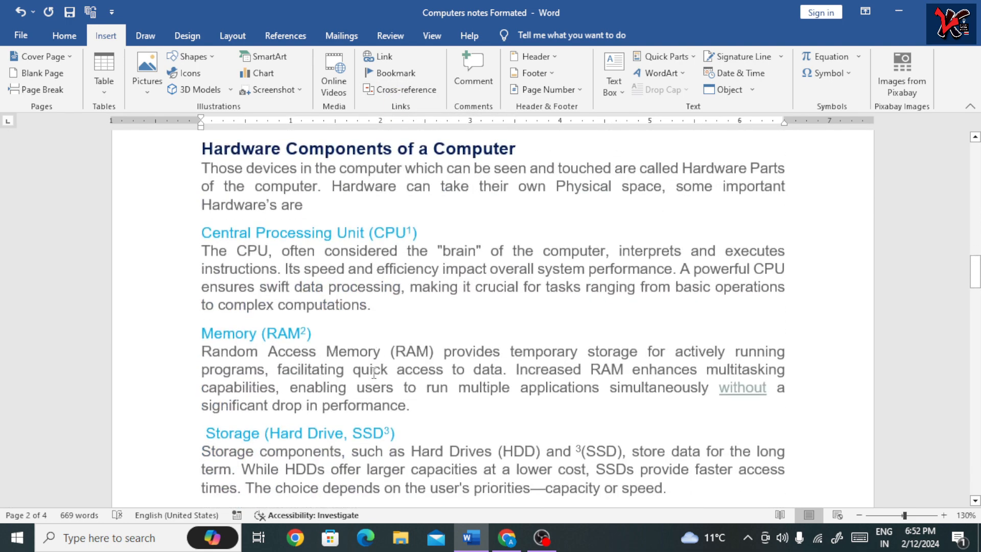
{"action": "key", "text": "ctrl+z"}
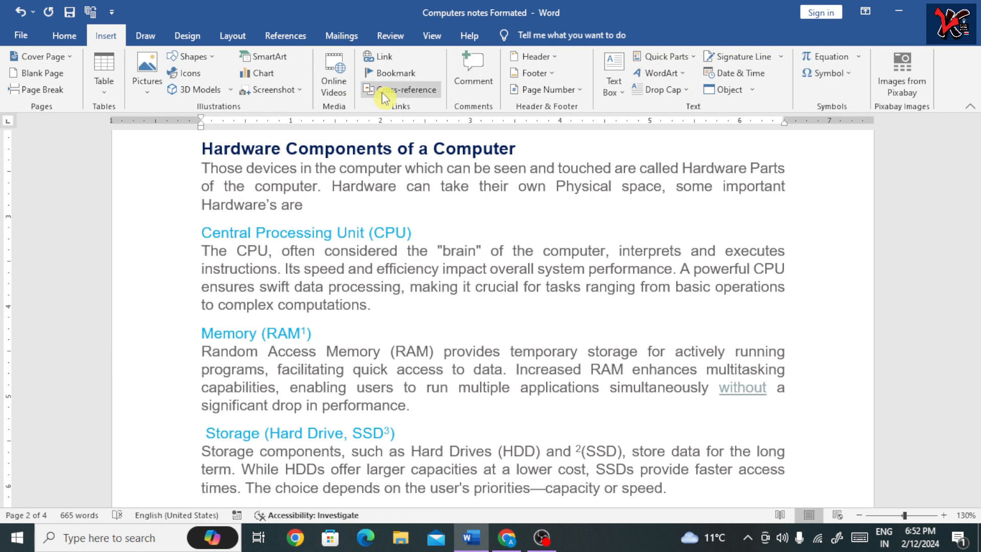
- Look through the reference types available for a cross-reference at the CPU heading, trying Equation, and close without inserting one
{"action": "left_click", "coordinate": [401, 91]}
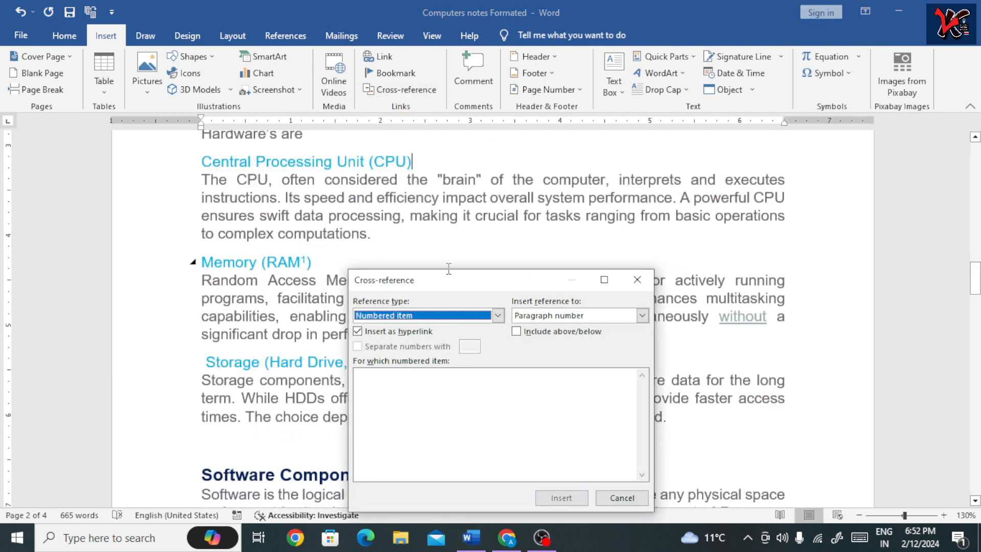
{"action": "left_click_drag", "start_coordinate": [456, 286], "coordinate": [472, 188]}
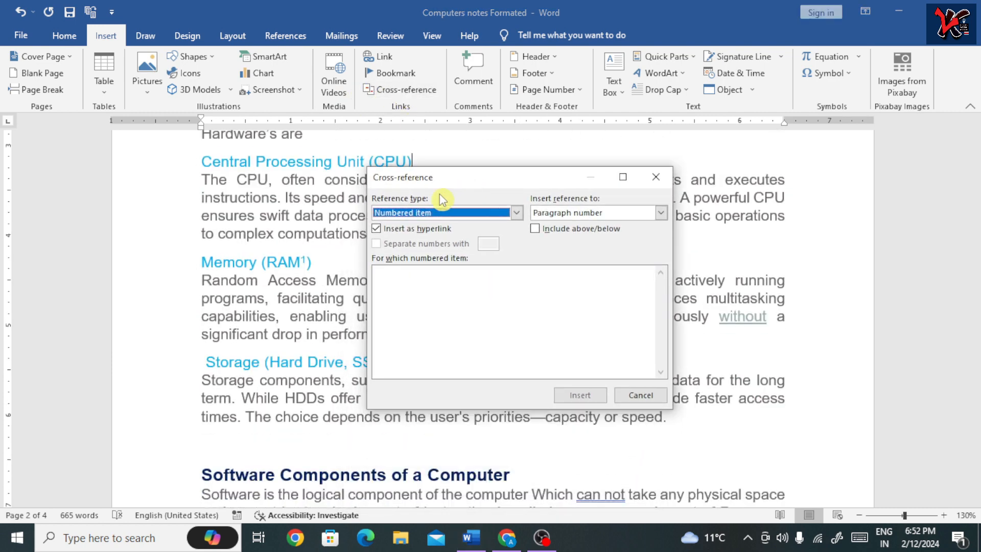
{"action": "left_click", "coordinate": [516, 212]}
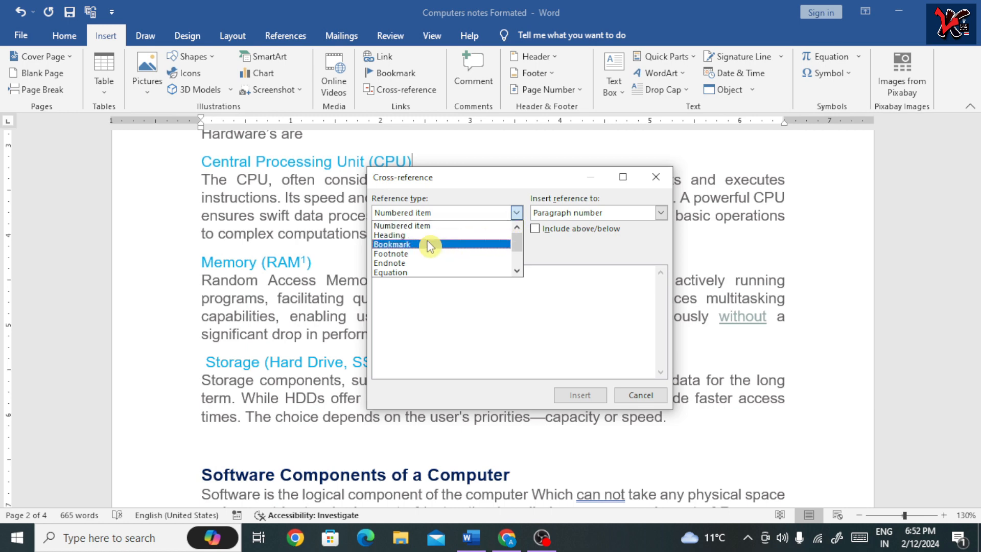
{"action": "left_click", "coordinate": [405, 272]}
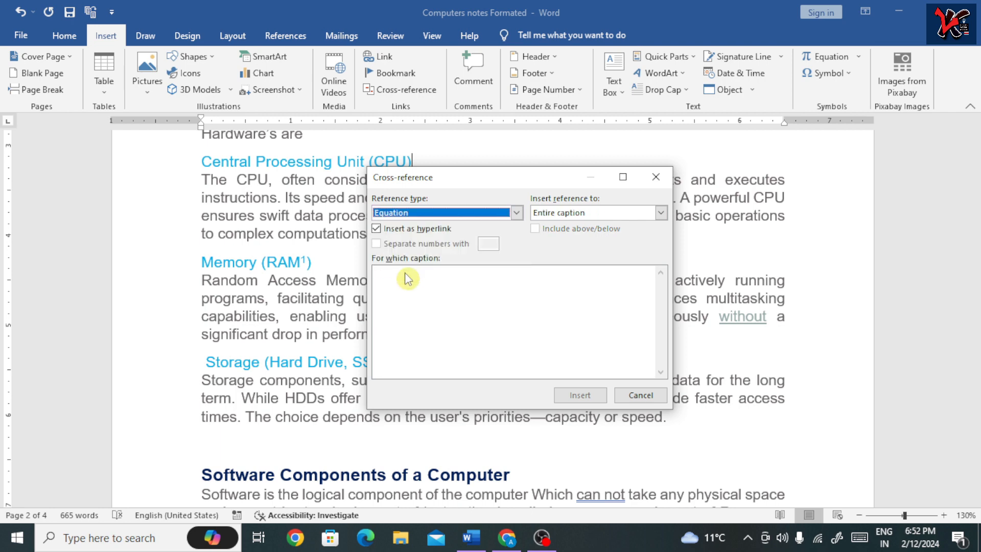
{"action": "left_click", "coordinate": [516, 212]}
{"action": "scroll", "coordinate": [445, 249], "scroll_direction": "down", "scroll_amount": 2}
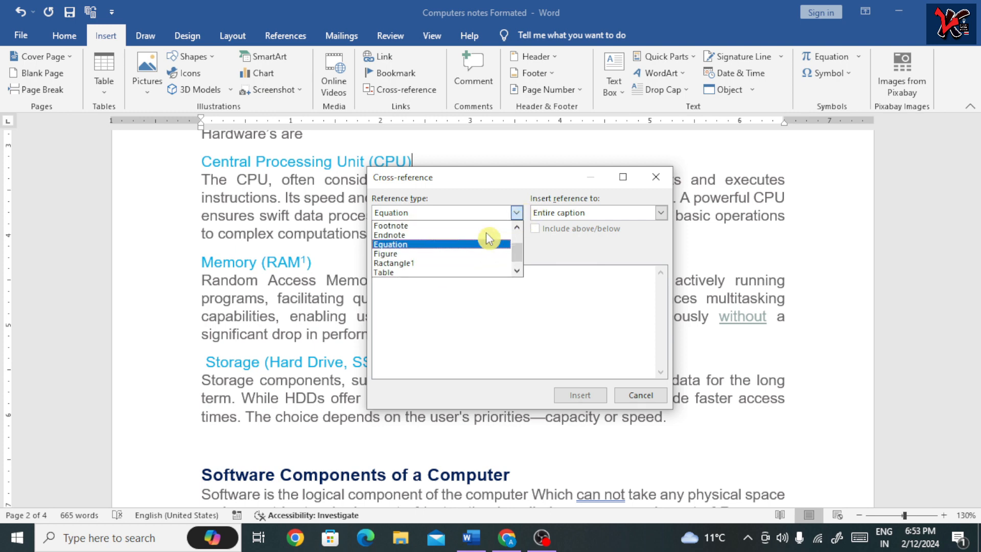
{"action": "scroll", "coordinate": [486, 232], "scroll_direction": "up", "scroll_amount": 2}
{"action": "left_click", "coordinate": [648, 177]}
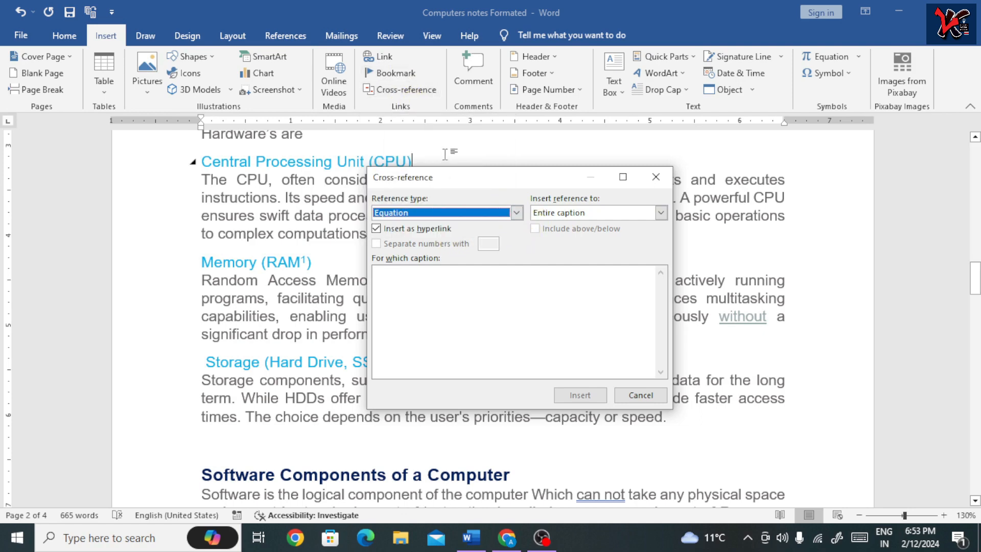
{"action": "left_click", "coordinate": [515, 214]}
{"action": "key", "text": "Escape"}
{"action": "key", "text": "Escape"}
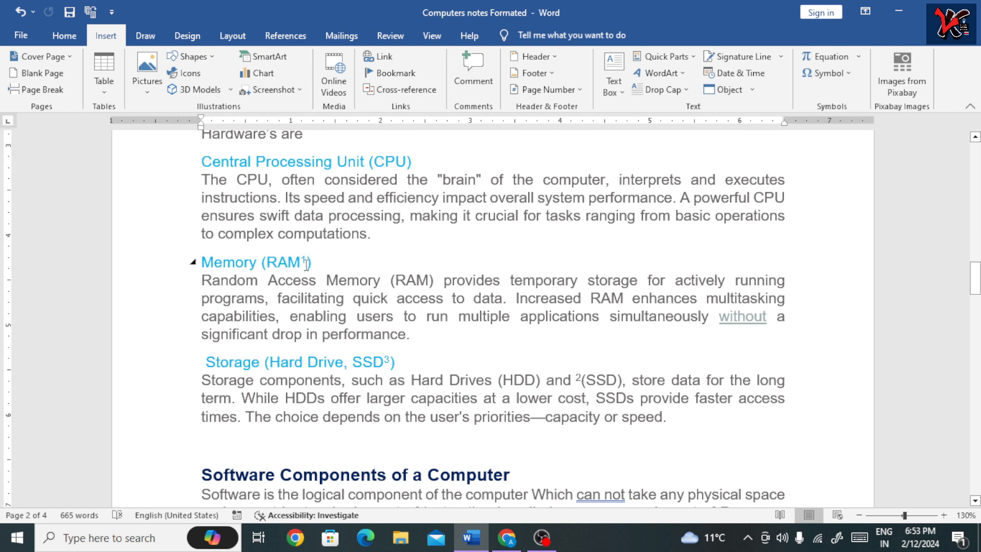
- Examine the footnote on the "Memory (RAM)" heading and its note text at the foot of page 2
{"action": "mouse_move", "coordinate": [307, 258]}
{"action": "scroll", "coordinate": [288, 271], "scroll_direction": "down", "scroll_amount": 7}
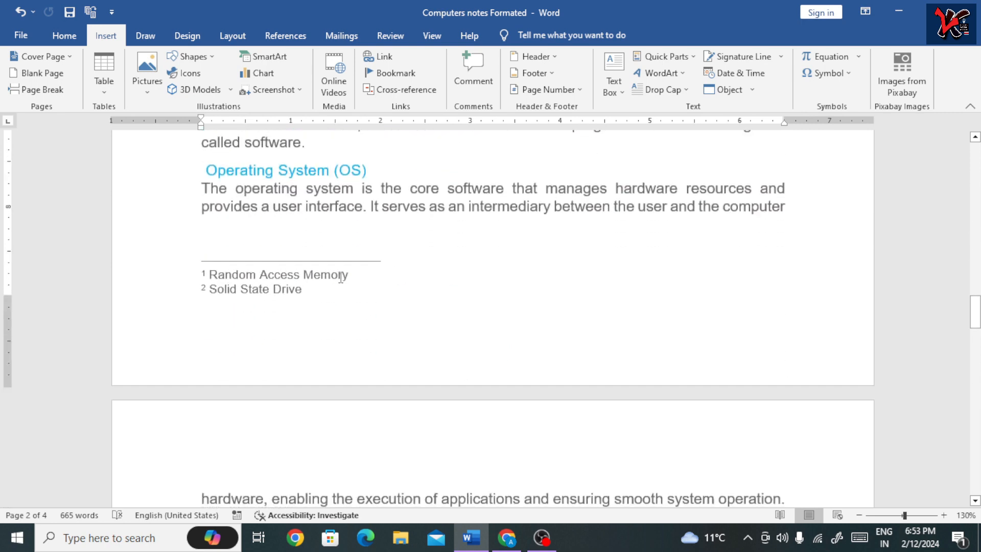
{"action": "scroll", "coordinate": [336, 286], "scroll_direction": "up", "scroll_amount": 8}
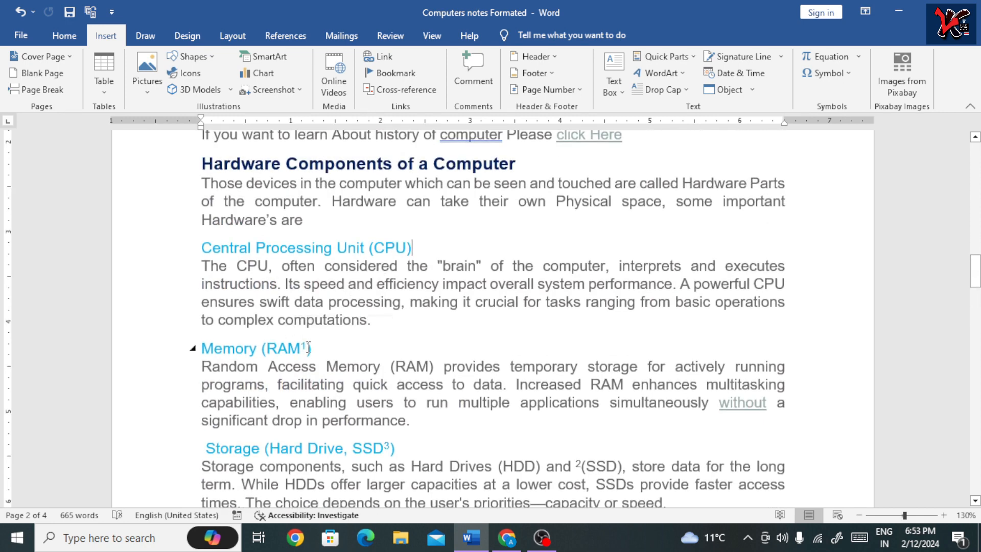
- Insert a footnote after "CPU" in the "Central Processing Unit (CPU)" heading with the note text "Central processing unit"
{"action": "mouse_move", "coordinate": [298, 349]}
{"action": "left_mouse_down"}
{"action": "mouse_move", "coordinate": [267, 349]}
{"action": "mouse_move", "coordinate": [275, 357]}
{"action": "mouse_move", "coordinate": [308, 346]}
{"action": "left_mouse_up"}
{"action": "scroll", "coordinate": [407, 245], "scroll_direction": "down", "scroll_amount": 9}
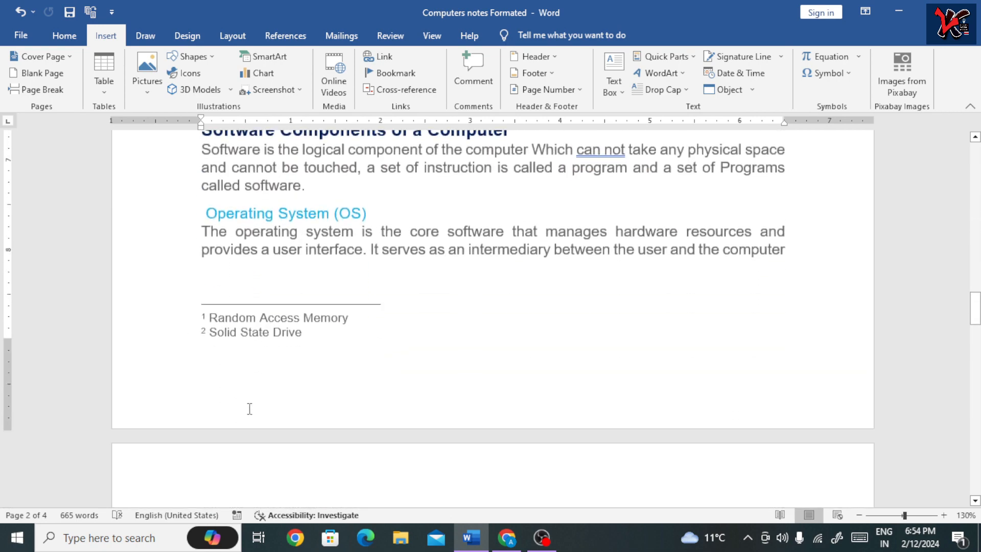
{"action": "scroll", "coordinate": [249, 409], "scroll_direction": "up", "scroll_amount": 9}
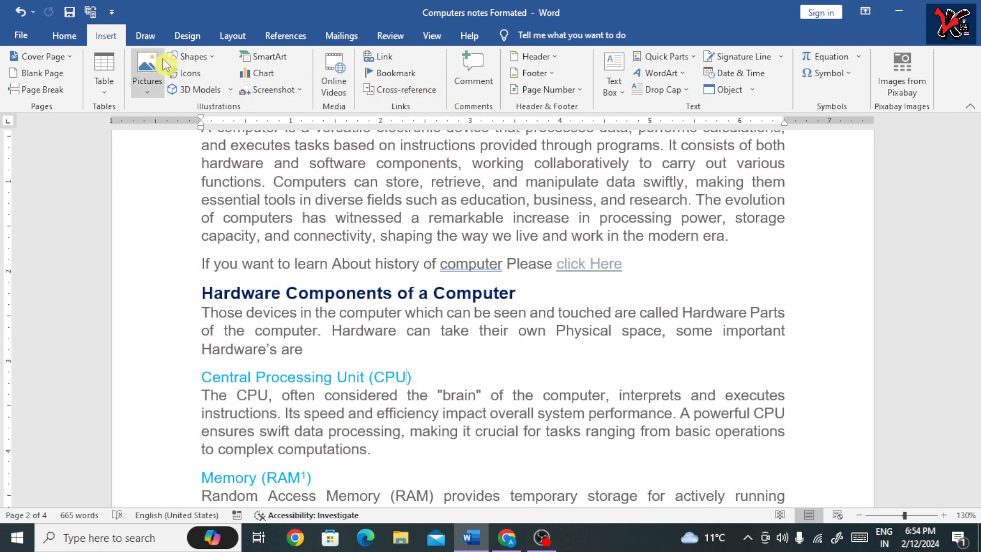
{"action": "left_click", "coordinate": [281, 40]}
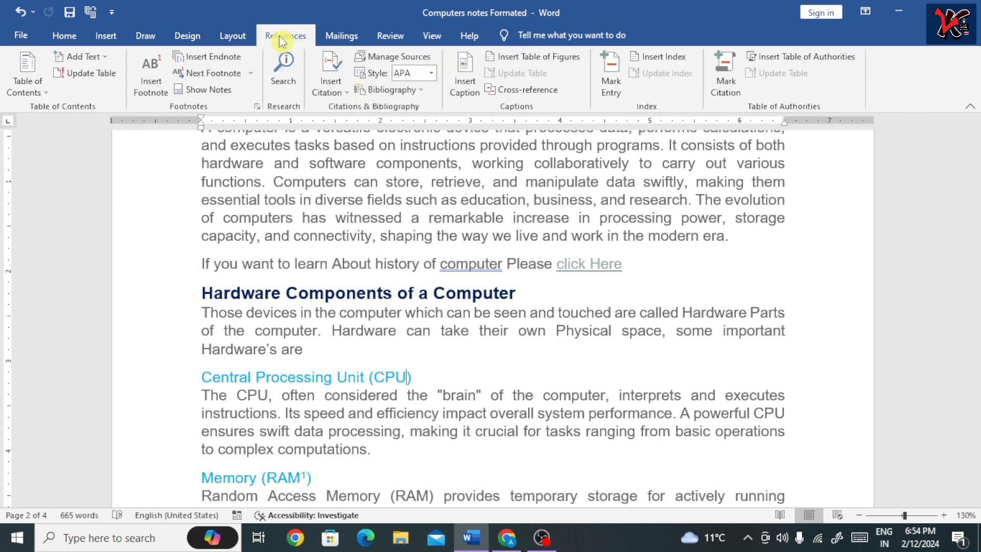
{"action": "left_click", "coordinate": [151, 88]}
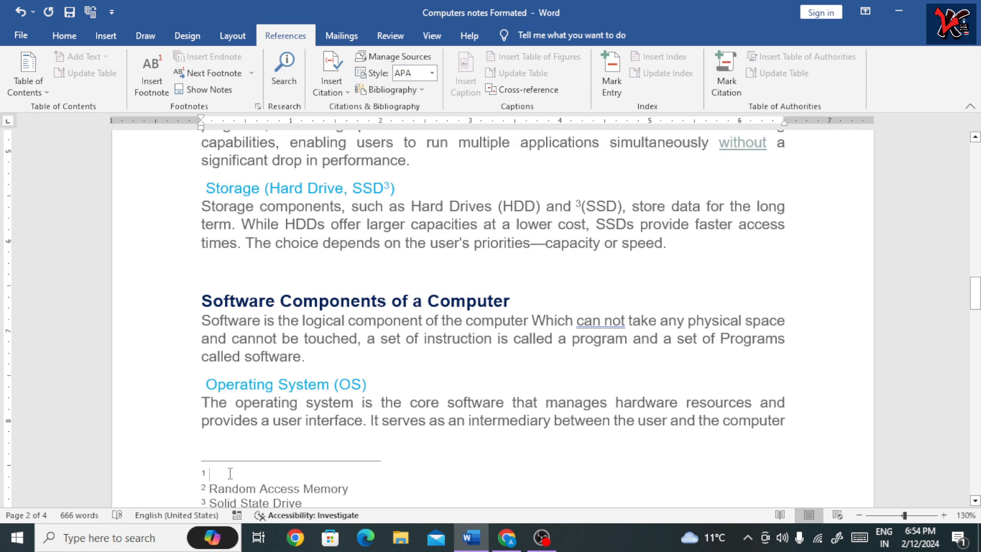
{"action": "type", "text": "Central processing unit"}
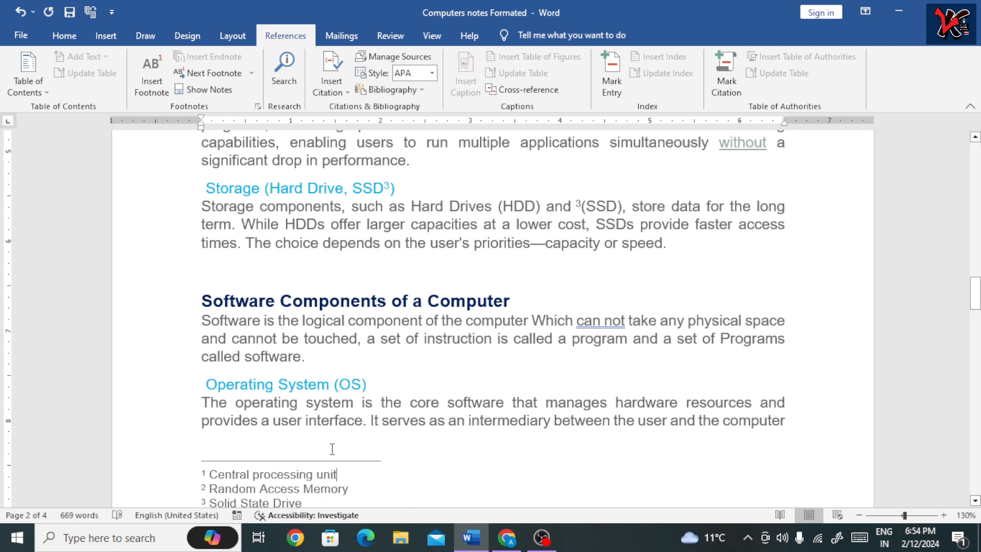
{"action": "left_click", "coordinate": [378, 414]}
- Delete the cross-referenced caption text after "Check out the Table" at the end of the document
{"action": "scroll", "coordinate": [412, 271], "scroll_direction": "down", "scroll_amount": 6}
{"action": "scroll", "coordinate": [418, 286], "scroll_direction": "down", "scroll_amount": 5}
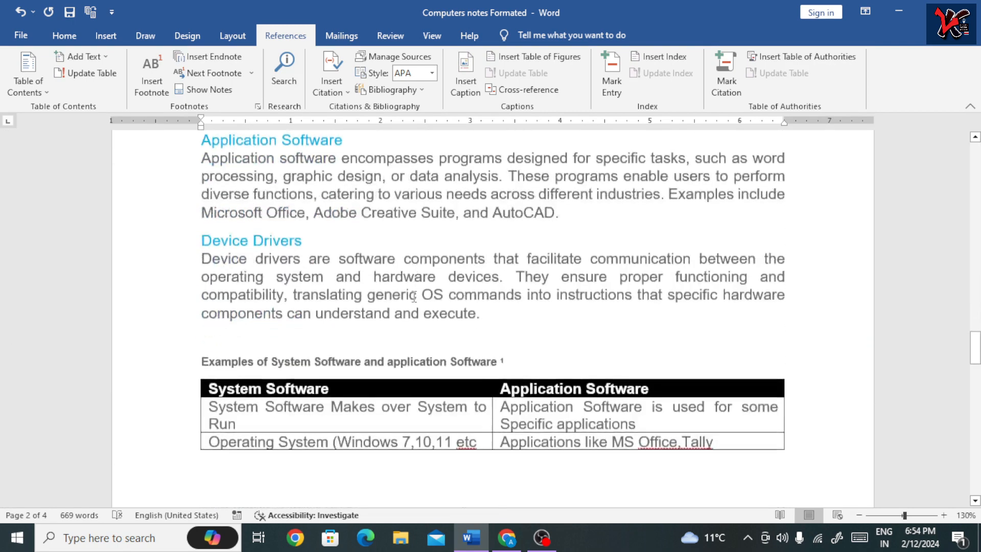
{"action": "scroll", "coordinate": [405, 301], "scroll_direction": "down", "scroll_amount": 2}
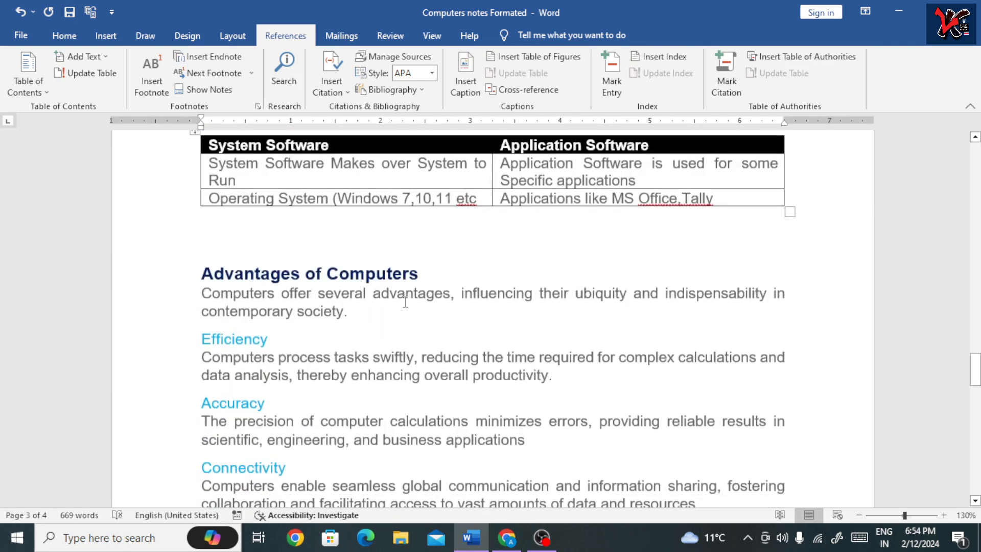
{"action": "scroll", "coordinate": [405, 302], "scroll_direction": "up", "scroll_amount": 2}
{"action": "scroll", "coordinate": [406, 302], "scroll_direction": "up", "scroll_amount": 1}
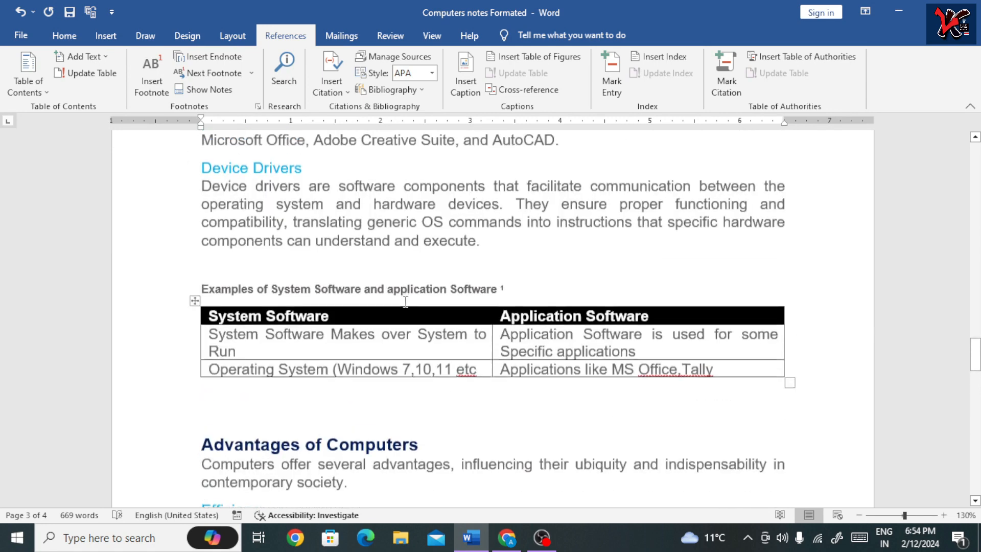
{"action": "scroll", "coordinate": [406, 302], "scroll_direction": "down", "scroll_amount": 10}
{"action": "scroll", "coordinate": [406, 302], "scroll_direction": "down", "scroll_amount": 10}
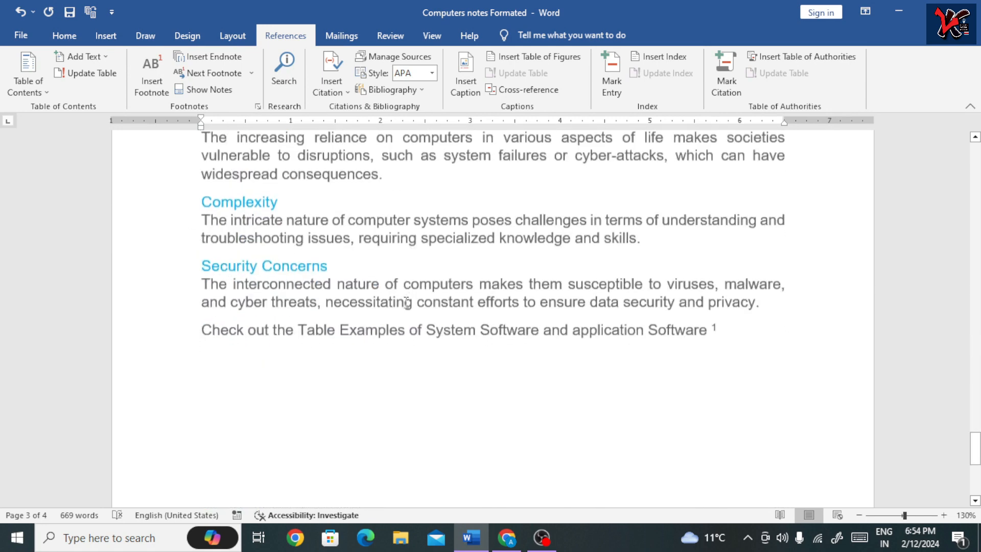
{"action": "scroll", "coordinate": [406, 304], "scroll_direction": "up", "scroll_amount": 5}
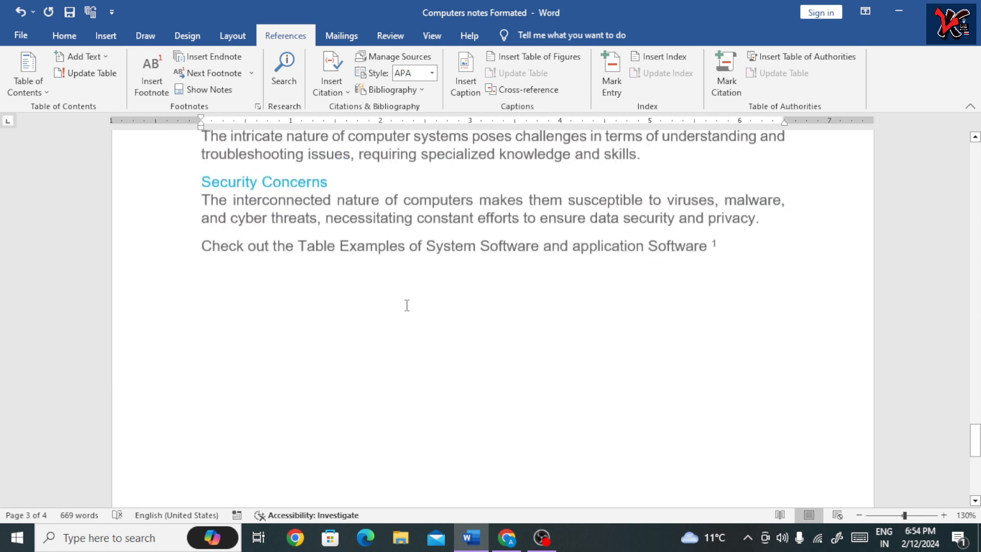
{"action": "left_click_drag", "start_coordinate": [738, 254], "coordinate": [355, 249]}
{"action": "key", "text": "Delete"}
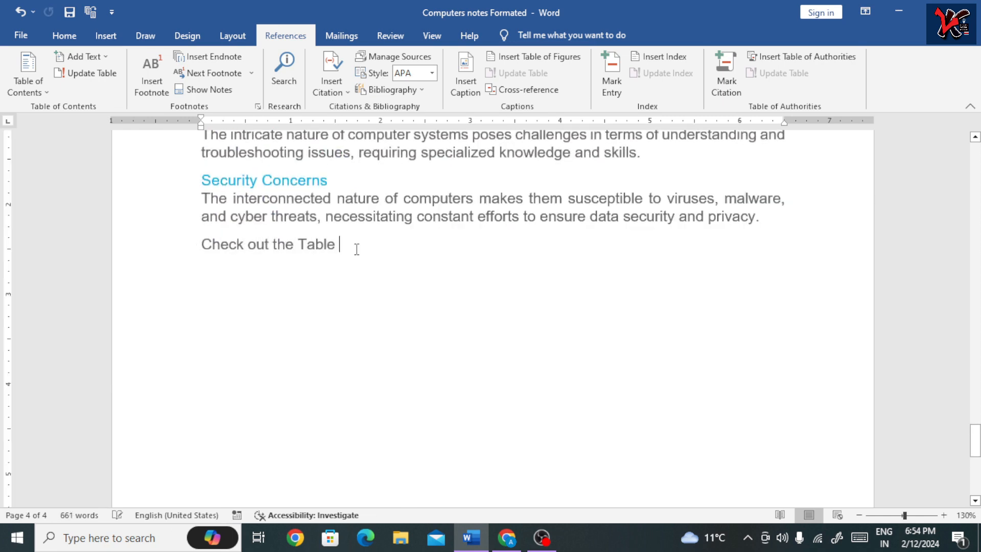
- Insert a hyperlinked Table cross-reference to the entire caption "Examples of System Software and application Software 1" after "Check out the Table"
{"action": "scroll", "coordinate": [347, 255], "scroll_direction": "up", "scroll_amount": 20}
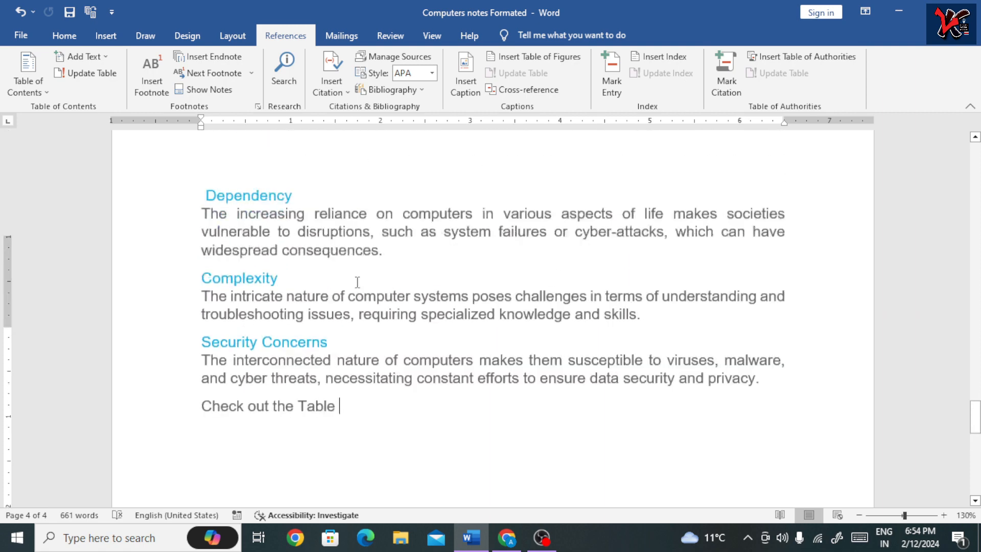
{"action": "scroll", "coordinate": [353, 305], "scroll_direction": "up", "scroll_amount": 2}
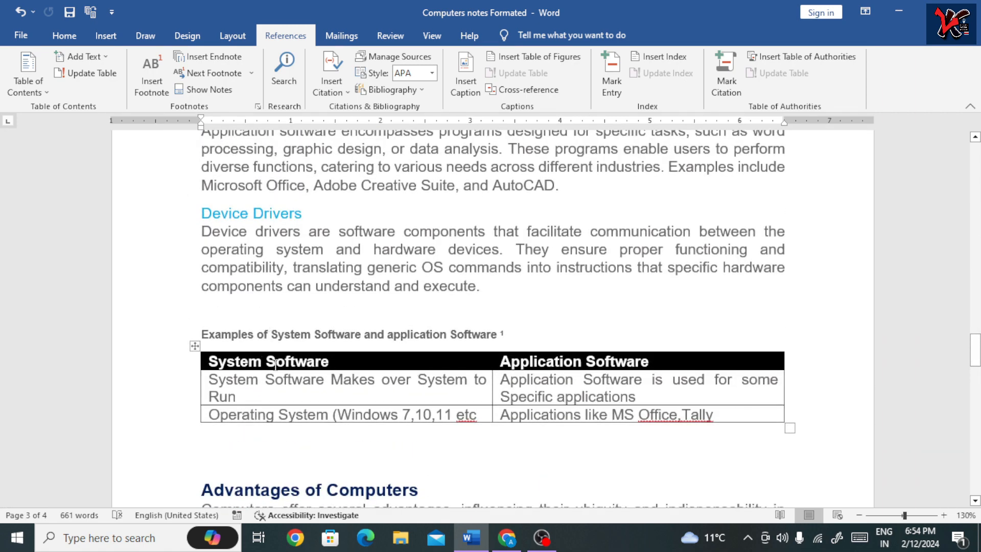
{"action": "scroll", "coordinate": [319, 349], "scroll_direction": "down", "scroll_amount": 1}
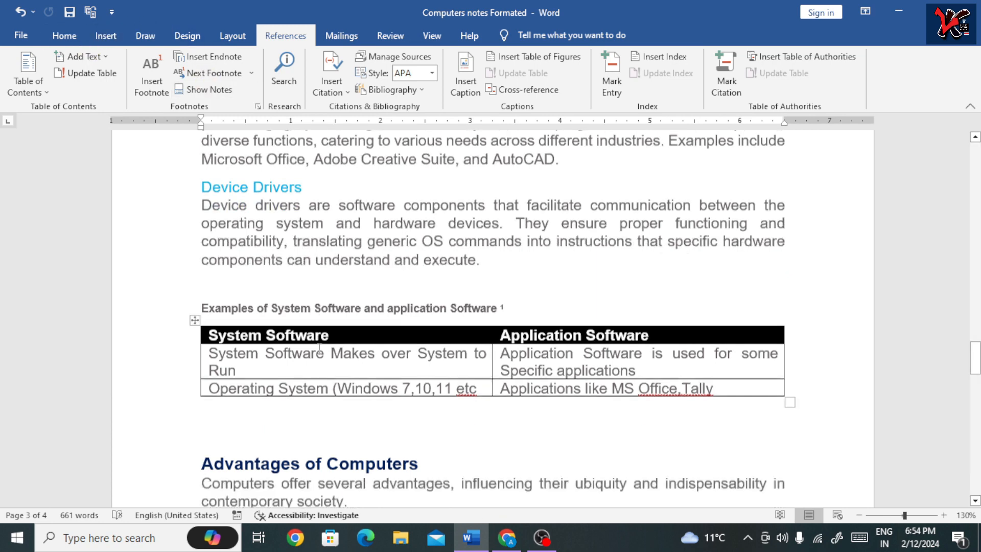
{"action": "scroll", "coordinate": [319, 349], "scroll_direction": "down", "scroll_amount": 20}
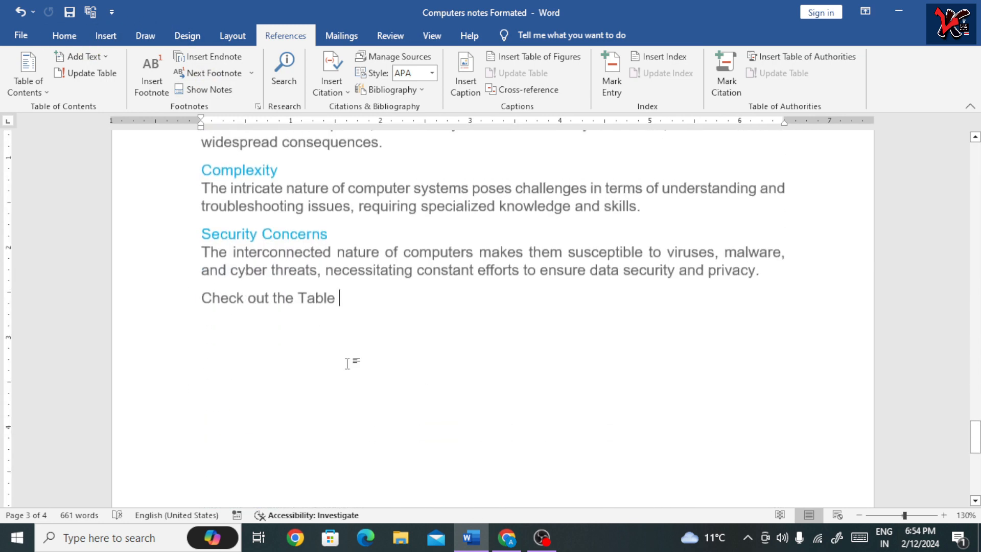
{"action": "scroll", "coordinate": [348, 364], "scroll_direction": "down", "scroll_amount": 1}
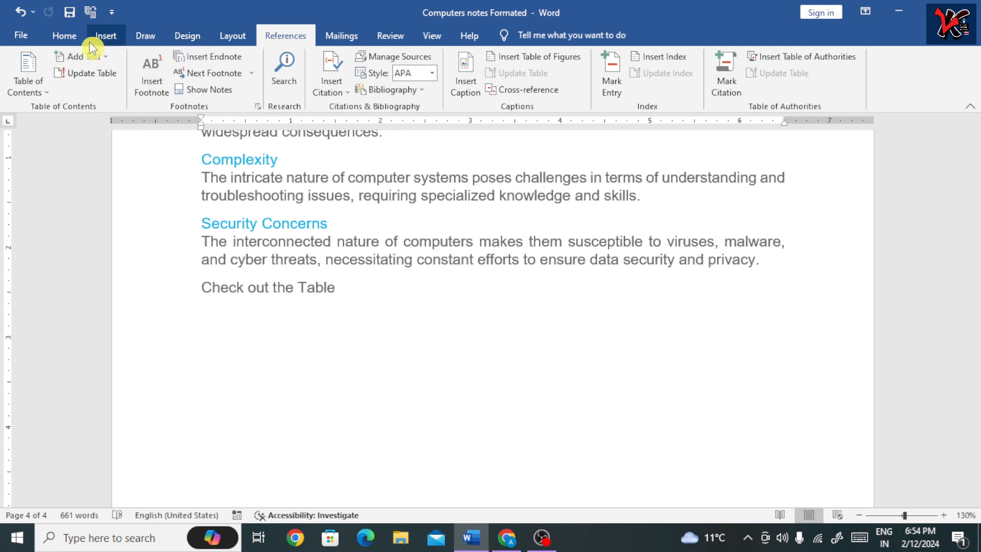
{"action": "left_click", "coordinate": [104, 35]}
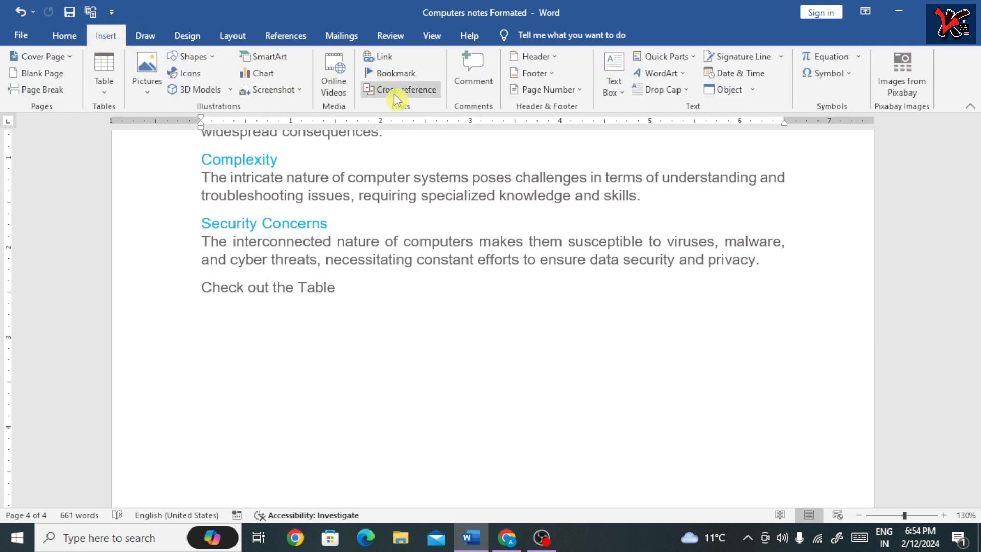
{"action": "left_click", "coordinate": [397, 94]}
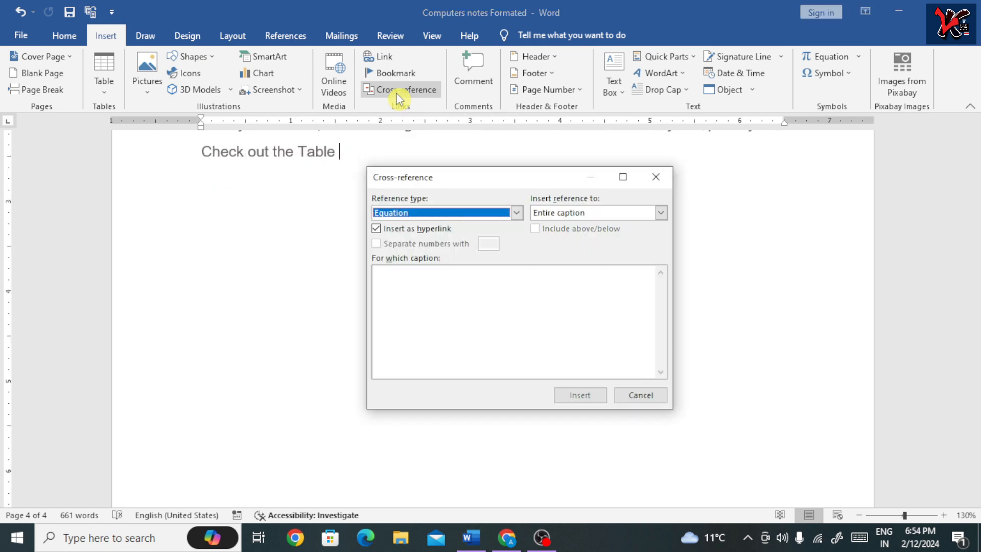
{"action": "left_click", "coordinate": [516, 213]}
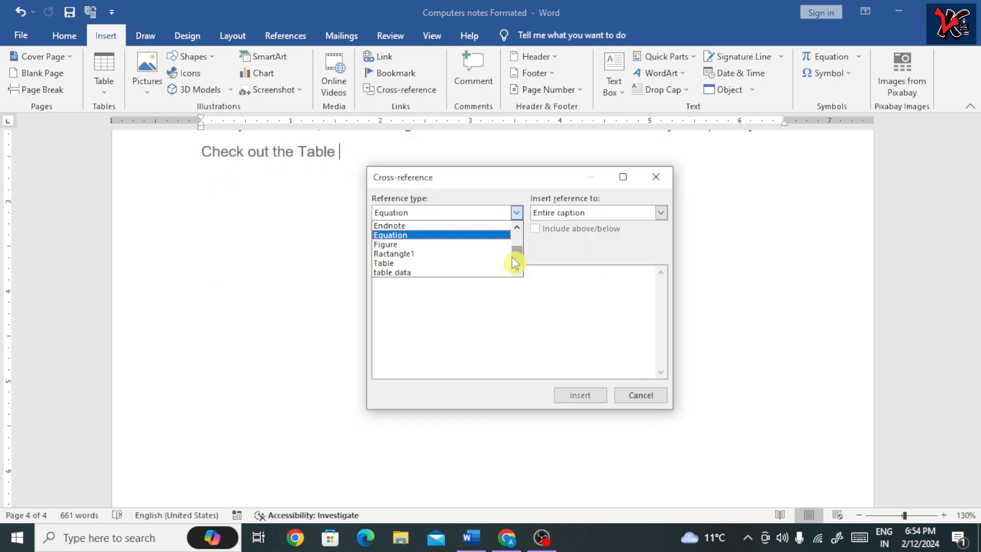
{"action": "scroll", "coordinate": [518, 258], "scroll_direction": "up", "scroll_amount": 1}
{"action": "scroll", "coordinate": [519, 250], "scroll_direction": "up", "scroll_amount": 1}
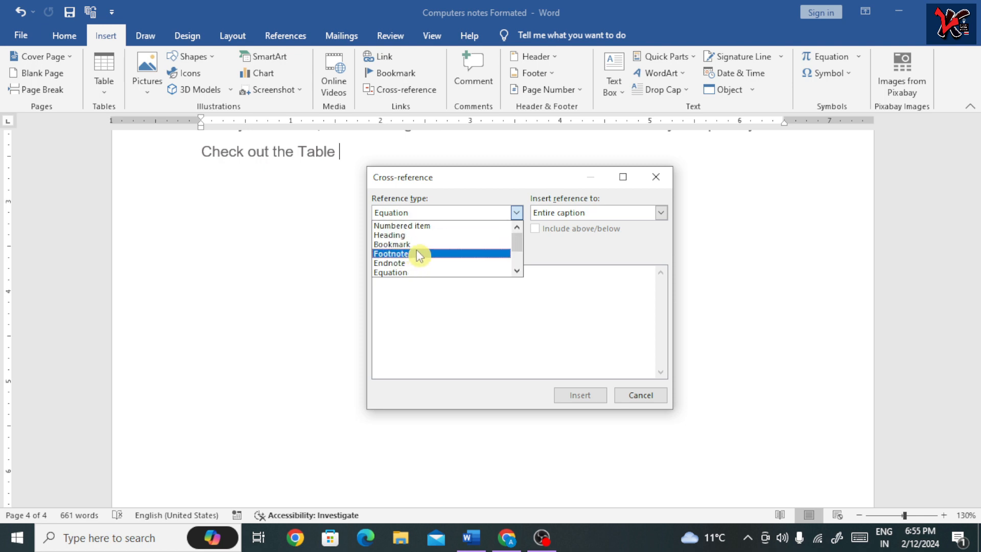
{"action": "scroll", "coordinate": [410, 258], "scroll_direction": "down", "scroll_amount": 1}
{"action": "scroll", "coordinate": [412, 255], "scroll_direction": "down", "scroll_amount": 2}
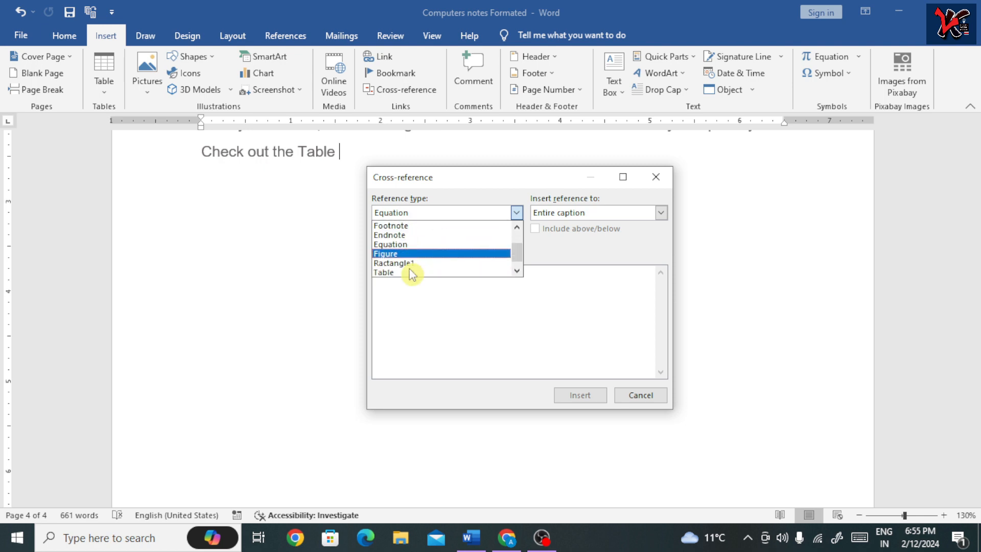
{"action": "left_click", "coordinate": [412, 273]}
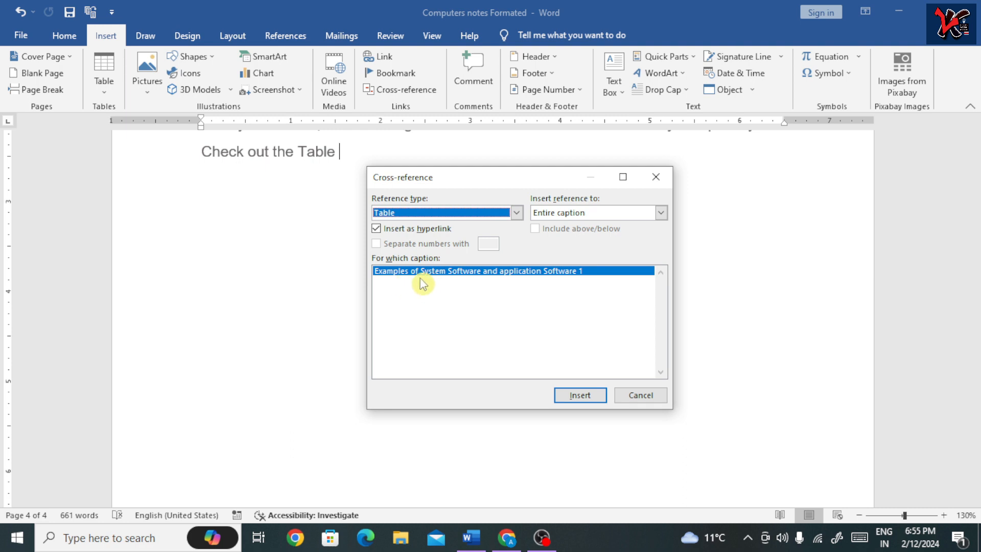
{"action": "left_click", "coordinate": [462, 274]}
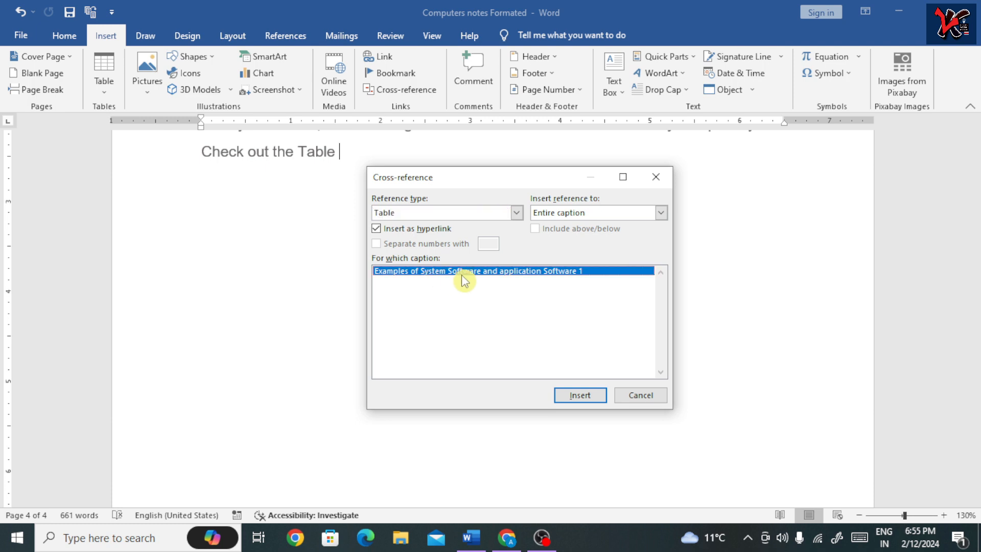
{"action": "left_click", "coordinate": [589, 397]}
{"action": "left_click", "coordinate": [641, 396]}
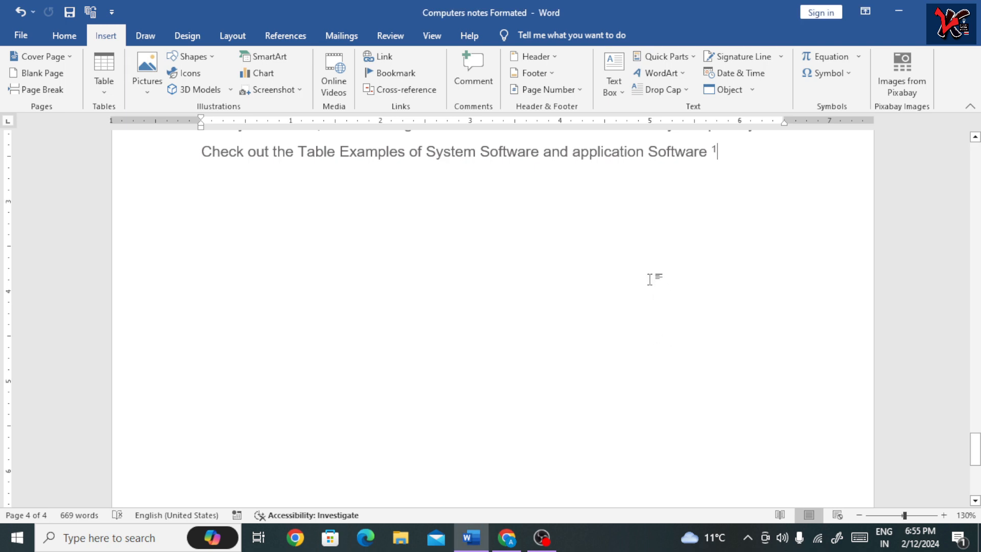
- Test the table cross-reference by following it from the last page to the captioned table
{"action": "left_click", "coordinate": [621, 222]}
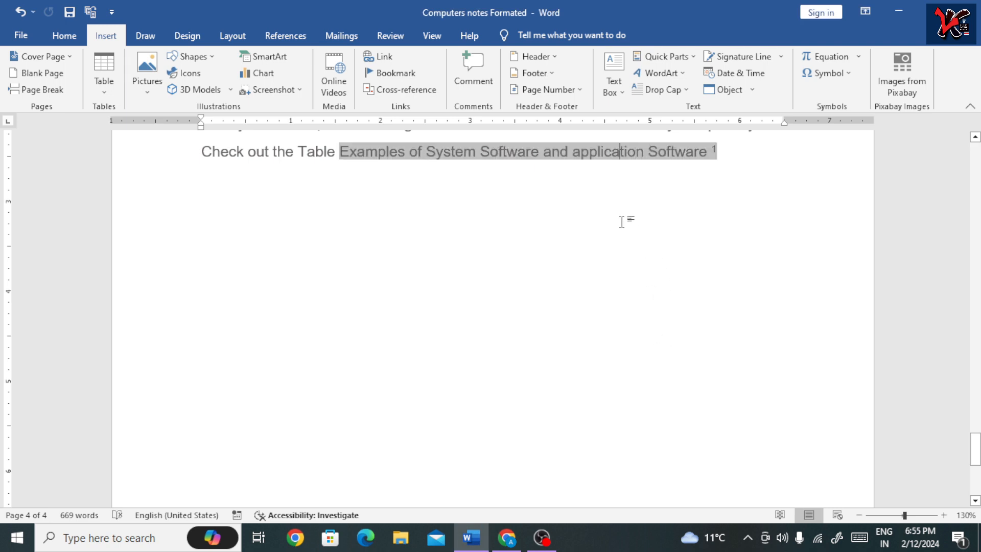
{"action": "left_click", "coordinate": [607, 155], "text": "ctrl"}
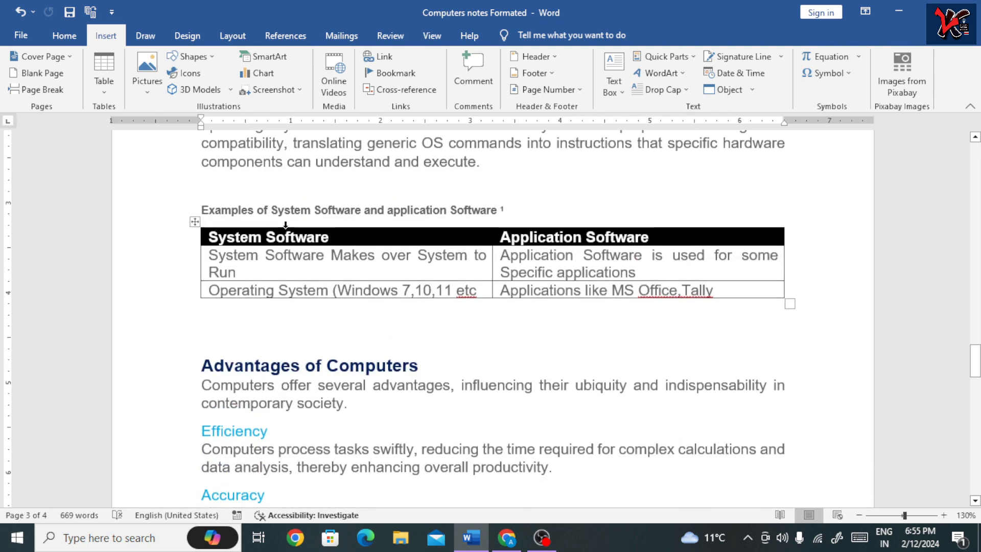
{"action": "scroll", "coordinate": [500, 306], "scroll_direction": "down", "scroll_amount": 5}
{"action": "scroll", "coordinate": [500, 305], "scroll_direction": "up", "scroll_amount": 8}
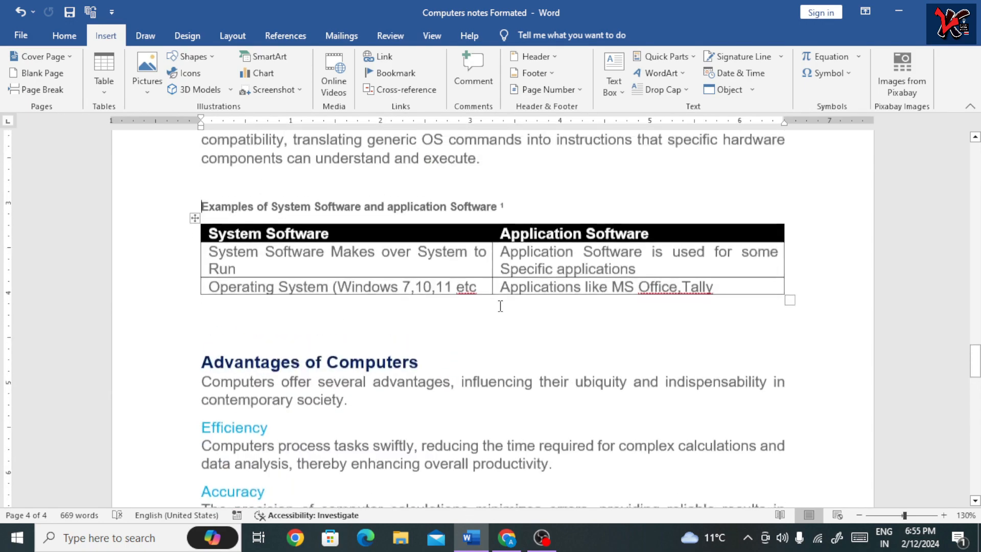
- Insert a hyperlinked cross-reference to the footnote number of "Random Access Memory" after "RAM" in the Memory section's first sentence
{"action": "scroll", "coordinate": [499, 307], "scroll_direction": "up", "scroll_amount": 10}
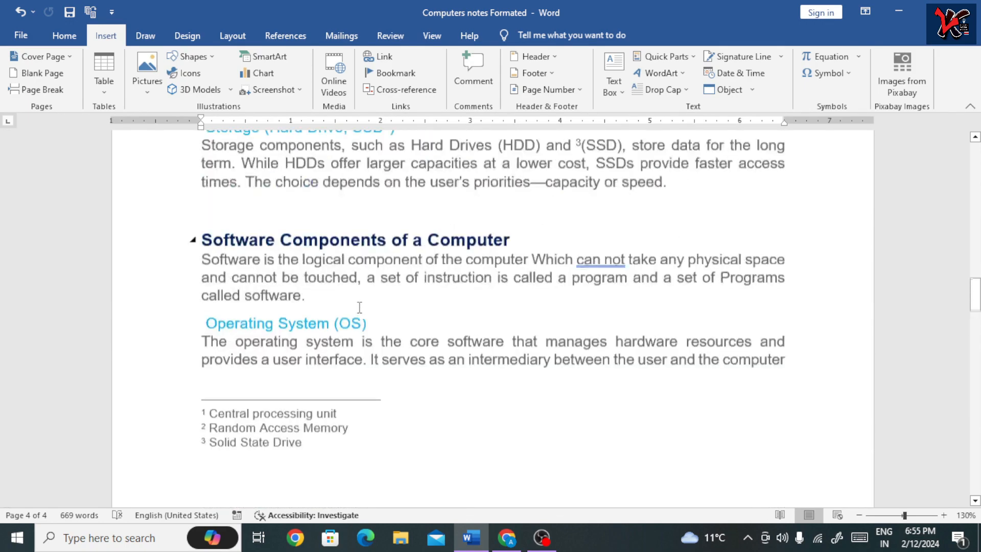
{"action": "scroll", "coordinate": [338, 315], "scroll_direction": "up", "scroll_amount": 1}
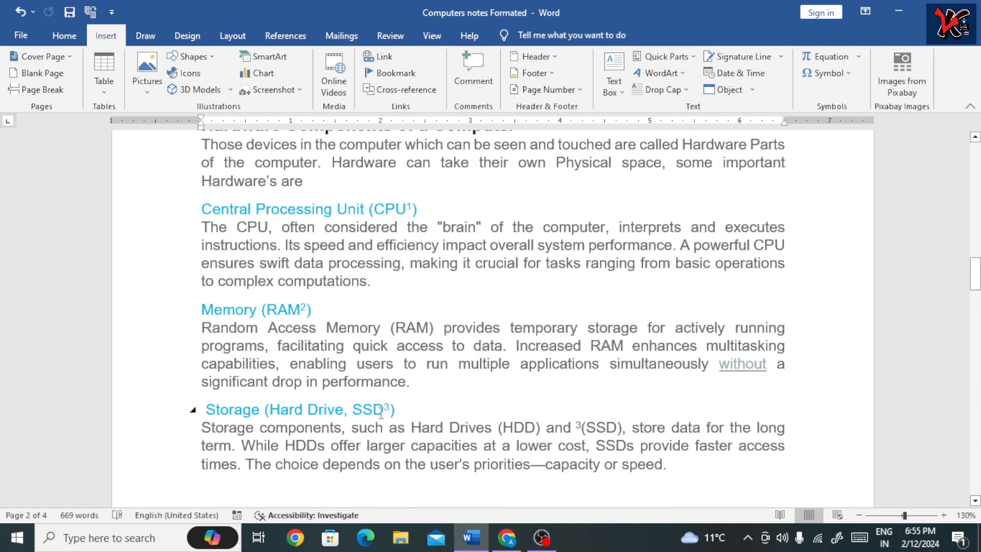
{"action": "mouse_move", "coordinate": [309, 308]}
{"action": "left_click", "coordinate": [430, 328]}
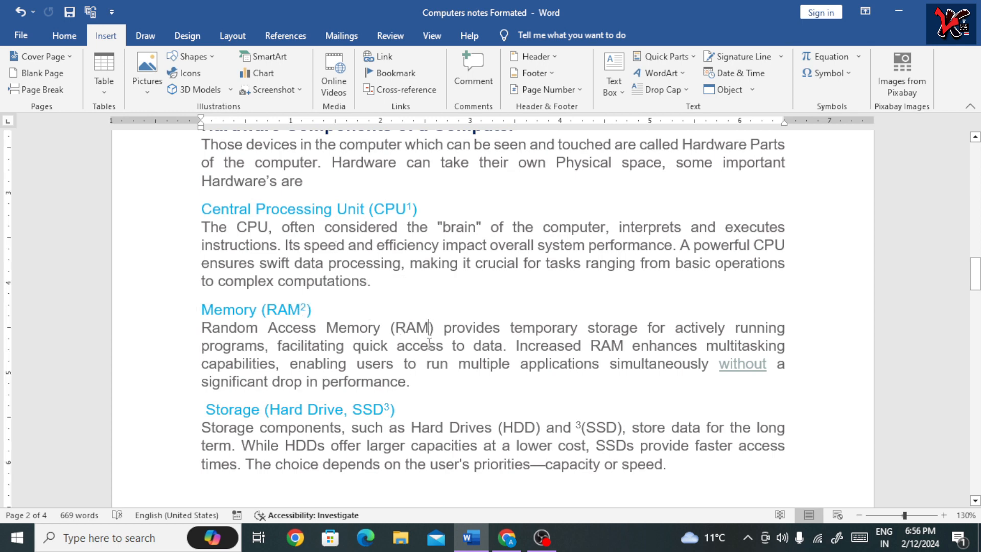
{"action": "key", "text": "BackSpace"}
{"action": "left_click", "coordinate": [413, 95]}
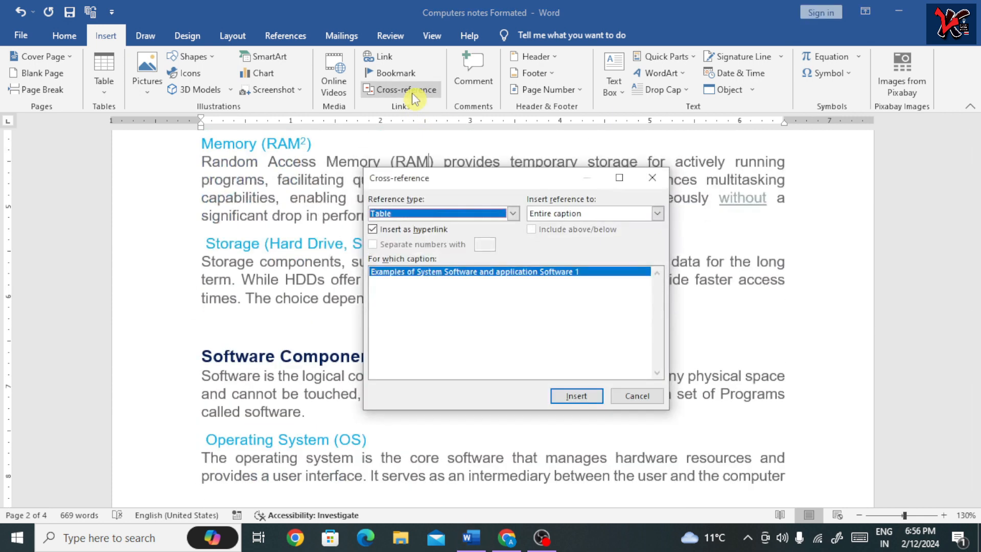
{"action": "left_click", "coordinate": [499, 214]}
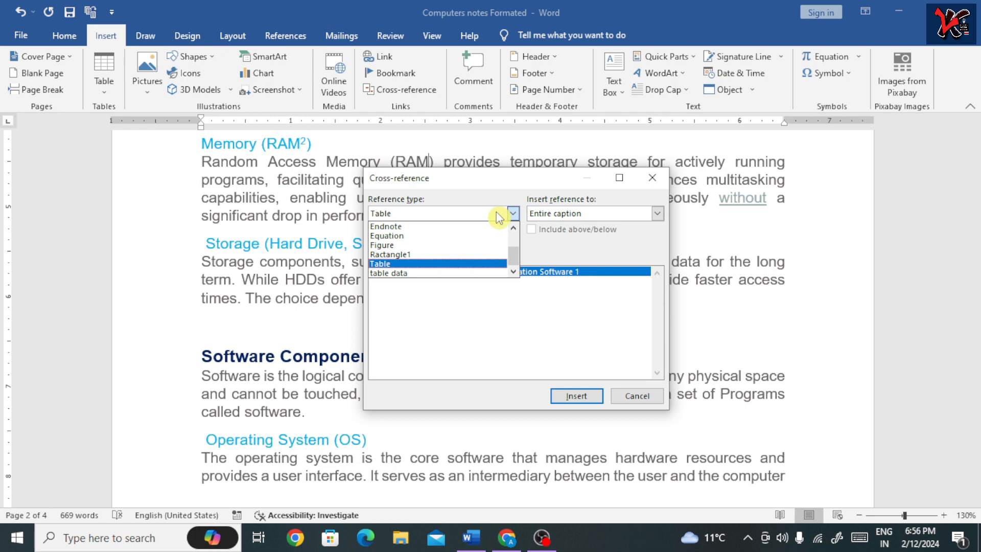
{"action": "left_click", "coordinate": [422, 227]}
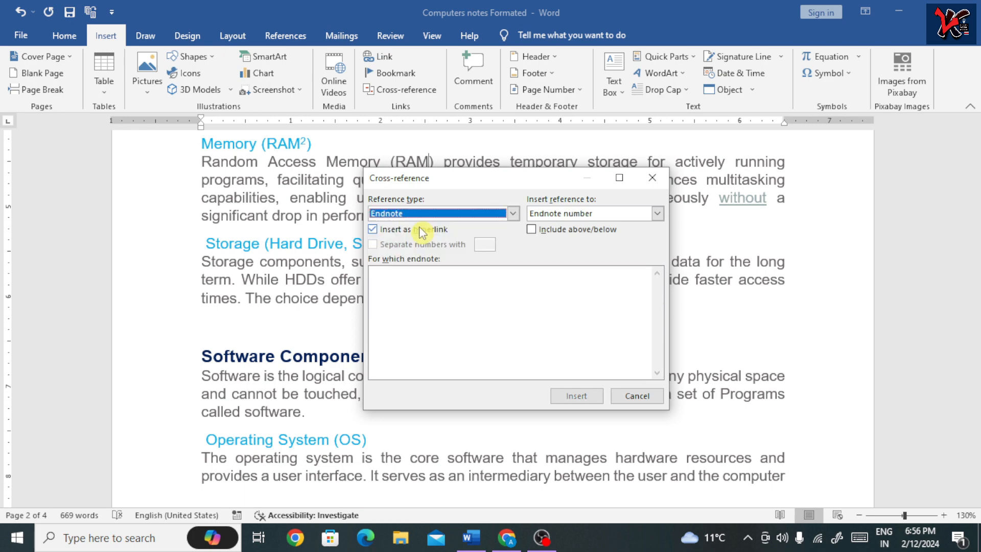
{"action": "left_click", "coordinate": [497, 213]}
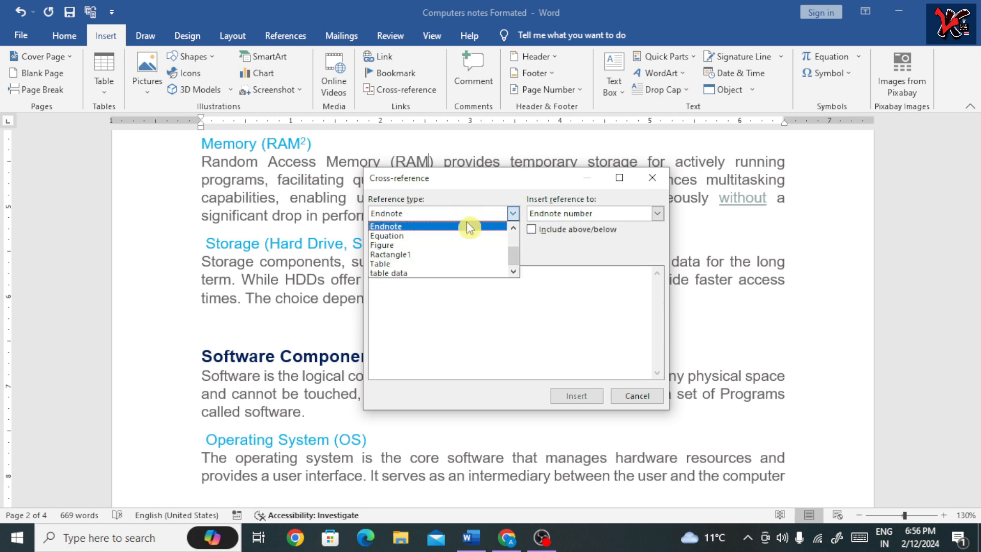
{"action": "scroll", "coordinate": [511, 249], "scroll_direction": "up", "scroll_amount": 2}
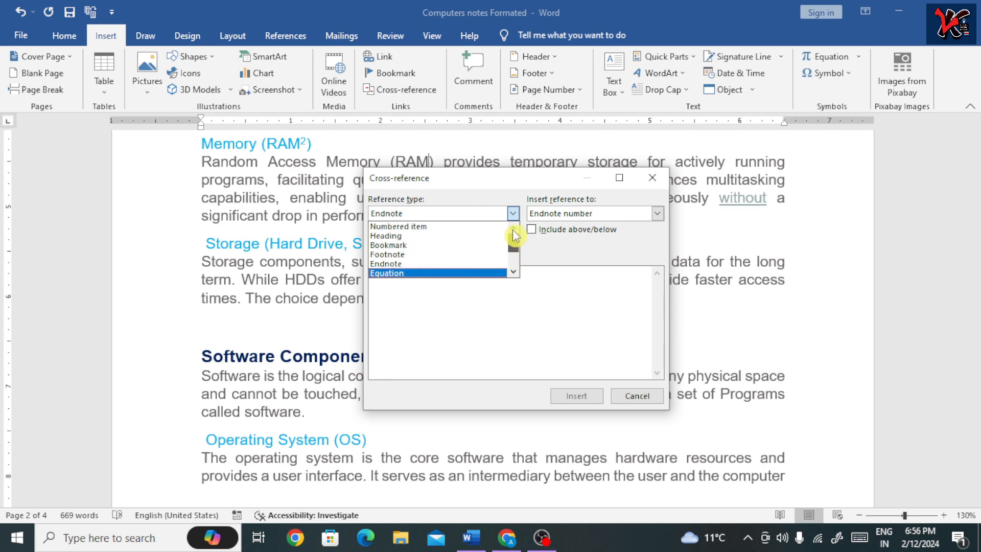
{"action": "left_click", "coordinate": [453, 255]}
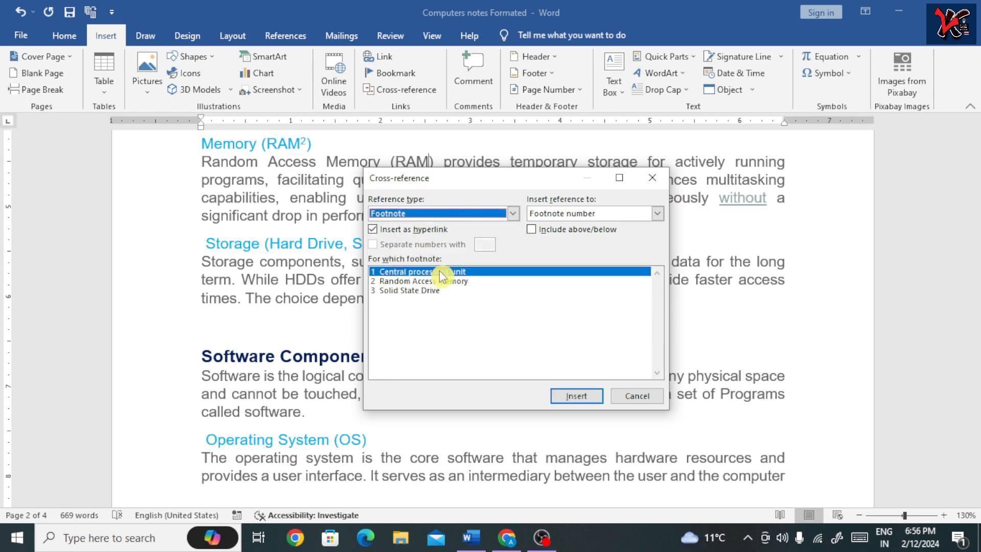
{"action": "left_click", "coordinate": [419, 281]}
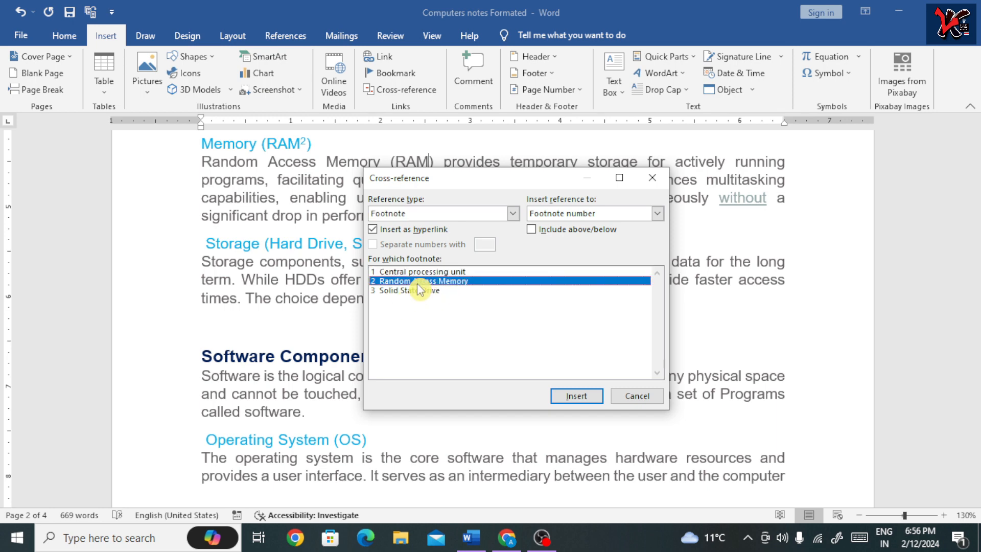
{"action": "left_click", "coordinate": [578, 397]}
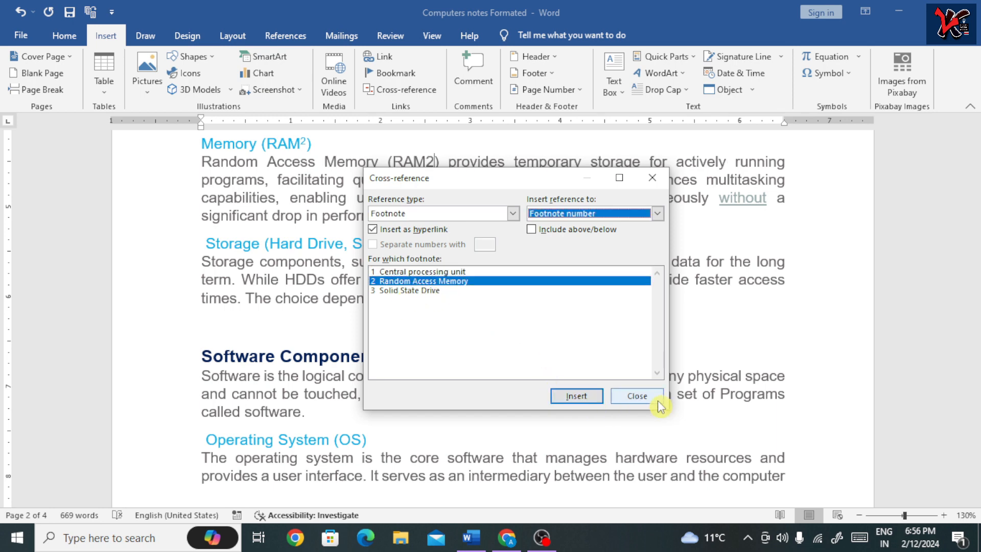
{"action": "left_click", "coordinate": [637, 396]}
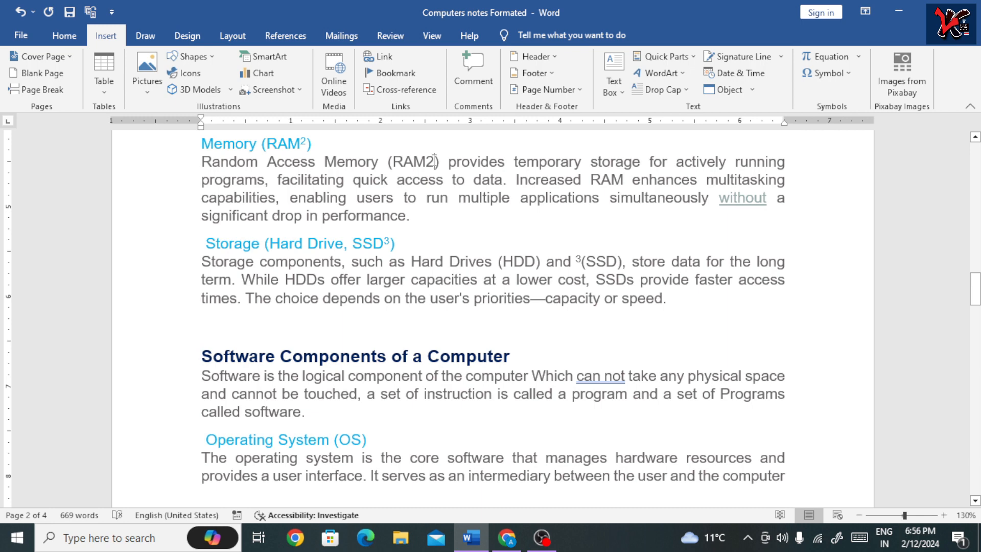
- Reduce the font size of the inserted footnote number after "RAM" to 5
{"action": "left_click_drag", "start_coordinate": [434, 159], "coordinate": [426, 161]}
{"action": "left_click", "coordinate": [64, 37]}
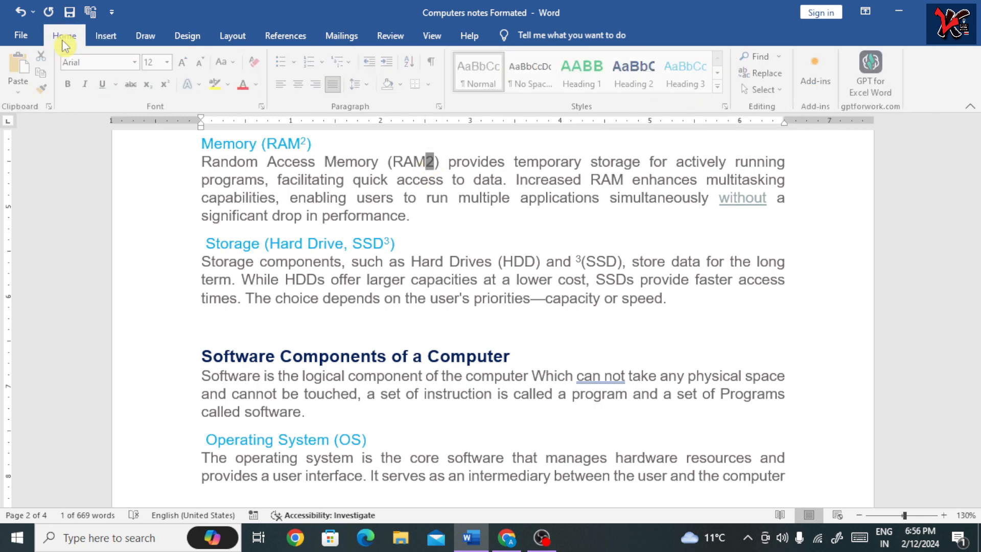
{"action": "left_click", "coordinate": [202, 63]}
{"action": "left_click", "coordinate": [202, 62]}
{"action": "left_click", "coordinate": [202, 62]}
{"action": "left_click", "coordinate": [202, 62]}
{"action": "left_click", "coordinate": [202, 62]}
{"action": "left_click", "coordinate": [202, 62]}
{"action": "left_click", "coordinate": [201, 62]}
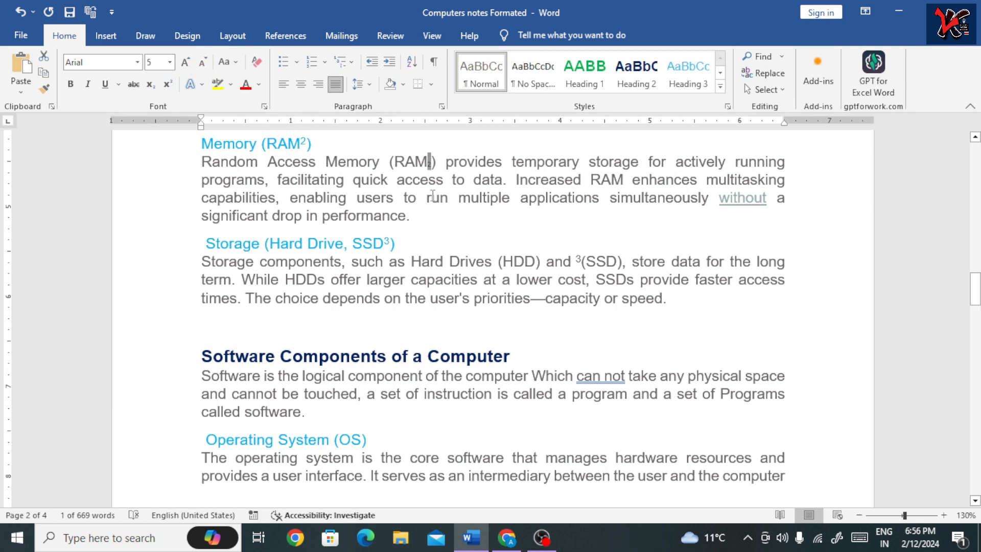
- Delete the words "Random Access Memory" before "(RAM" at the start of the Memory section's paragraph
{"action": "left_click", "coordinate": [432, 197]}
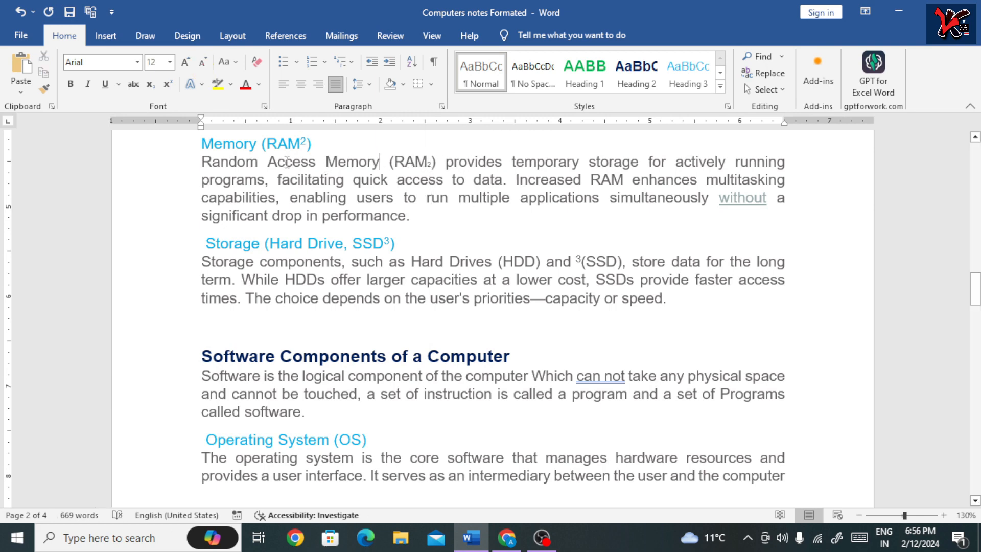
{"action": "left_click", "coordinate": [202, 162], "text": "shift"}
{"action": "key", "text": "BackSpace"}
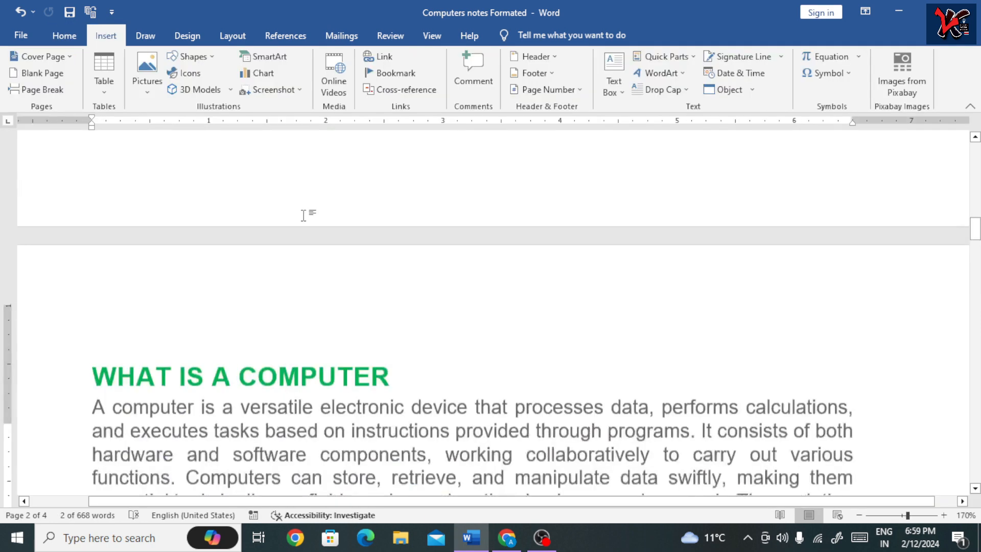
- Go to the "Foot note" line below the "Day 1: Device Driver" link on the first page
{"action": "scroll", "coordinate": [303, 215], "scroll_direction": "up", "scroll_amount": 10}
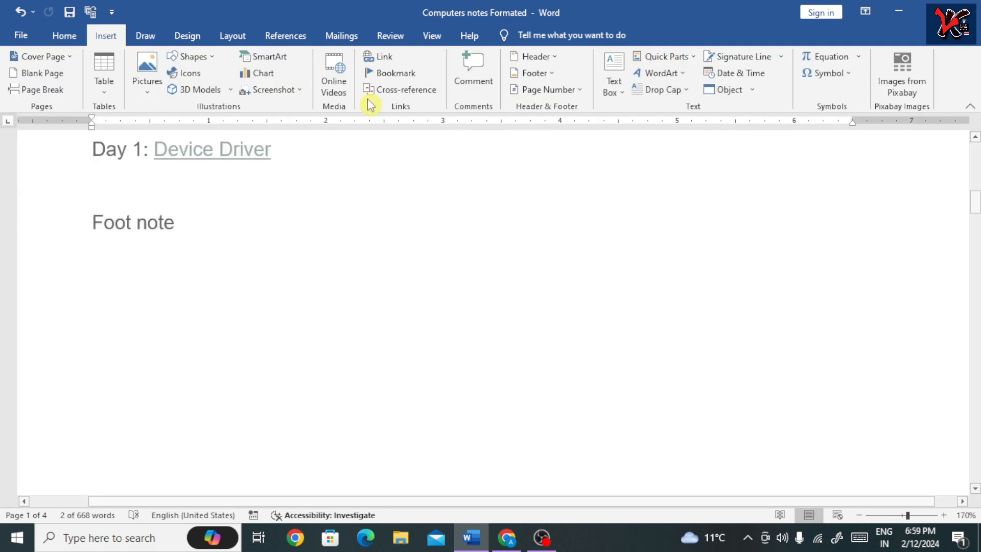